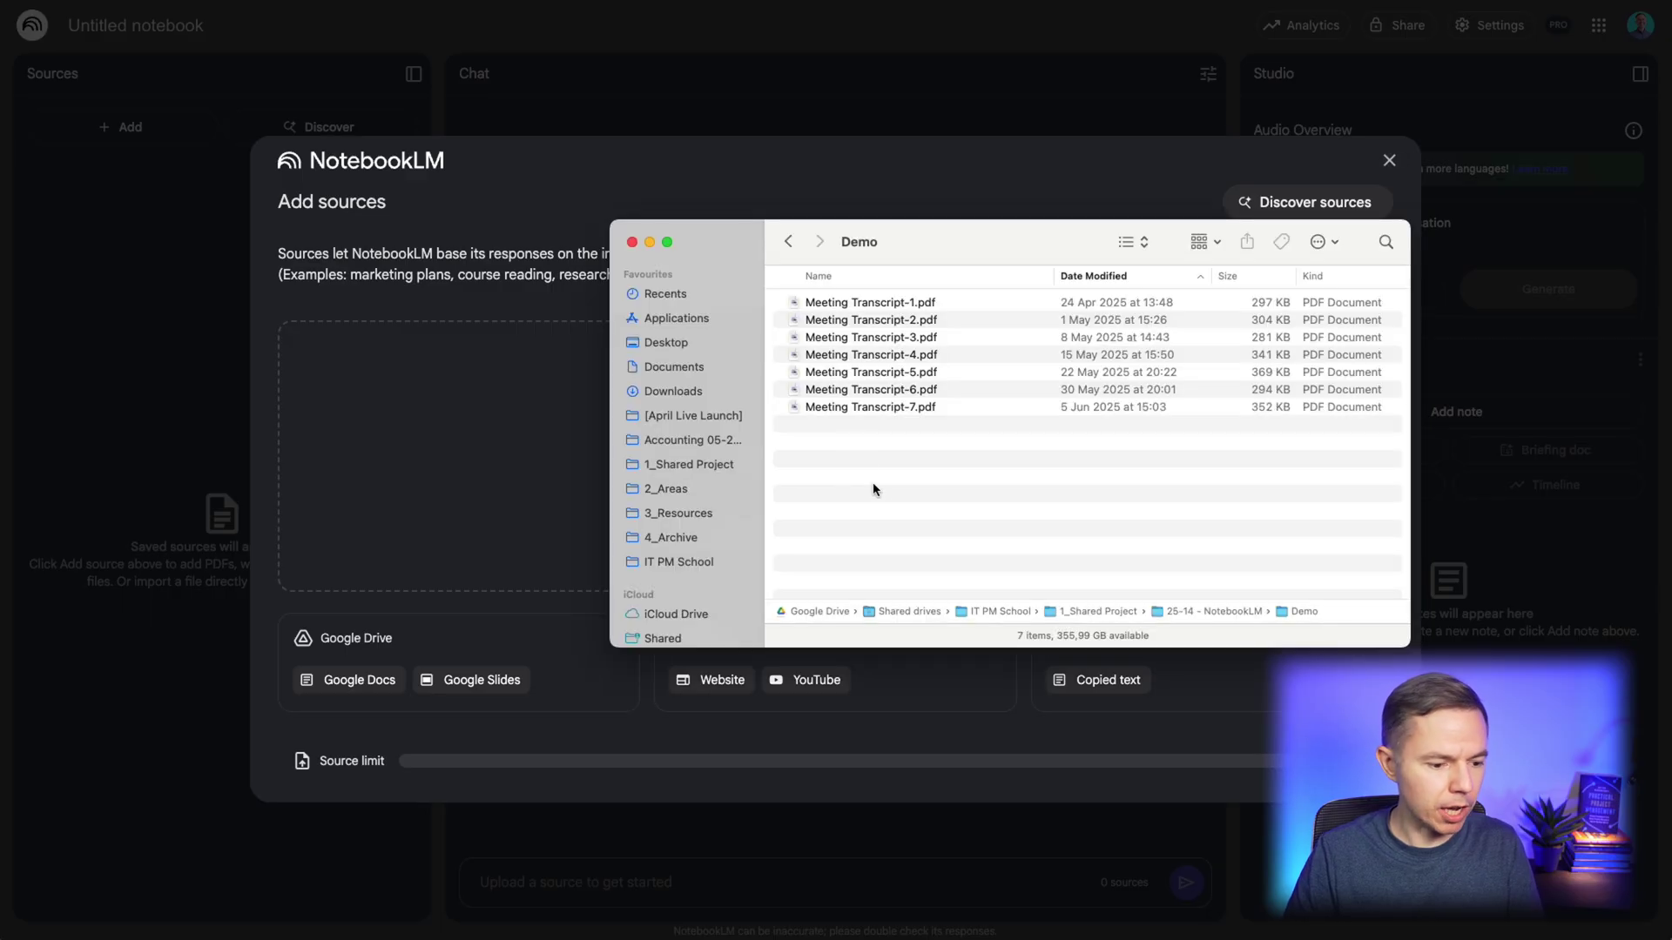
Step: Upload Meeting Transcript-1 through -7 PDFs as the sources of a new notebook
drag(873, 478, 472, 474)
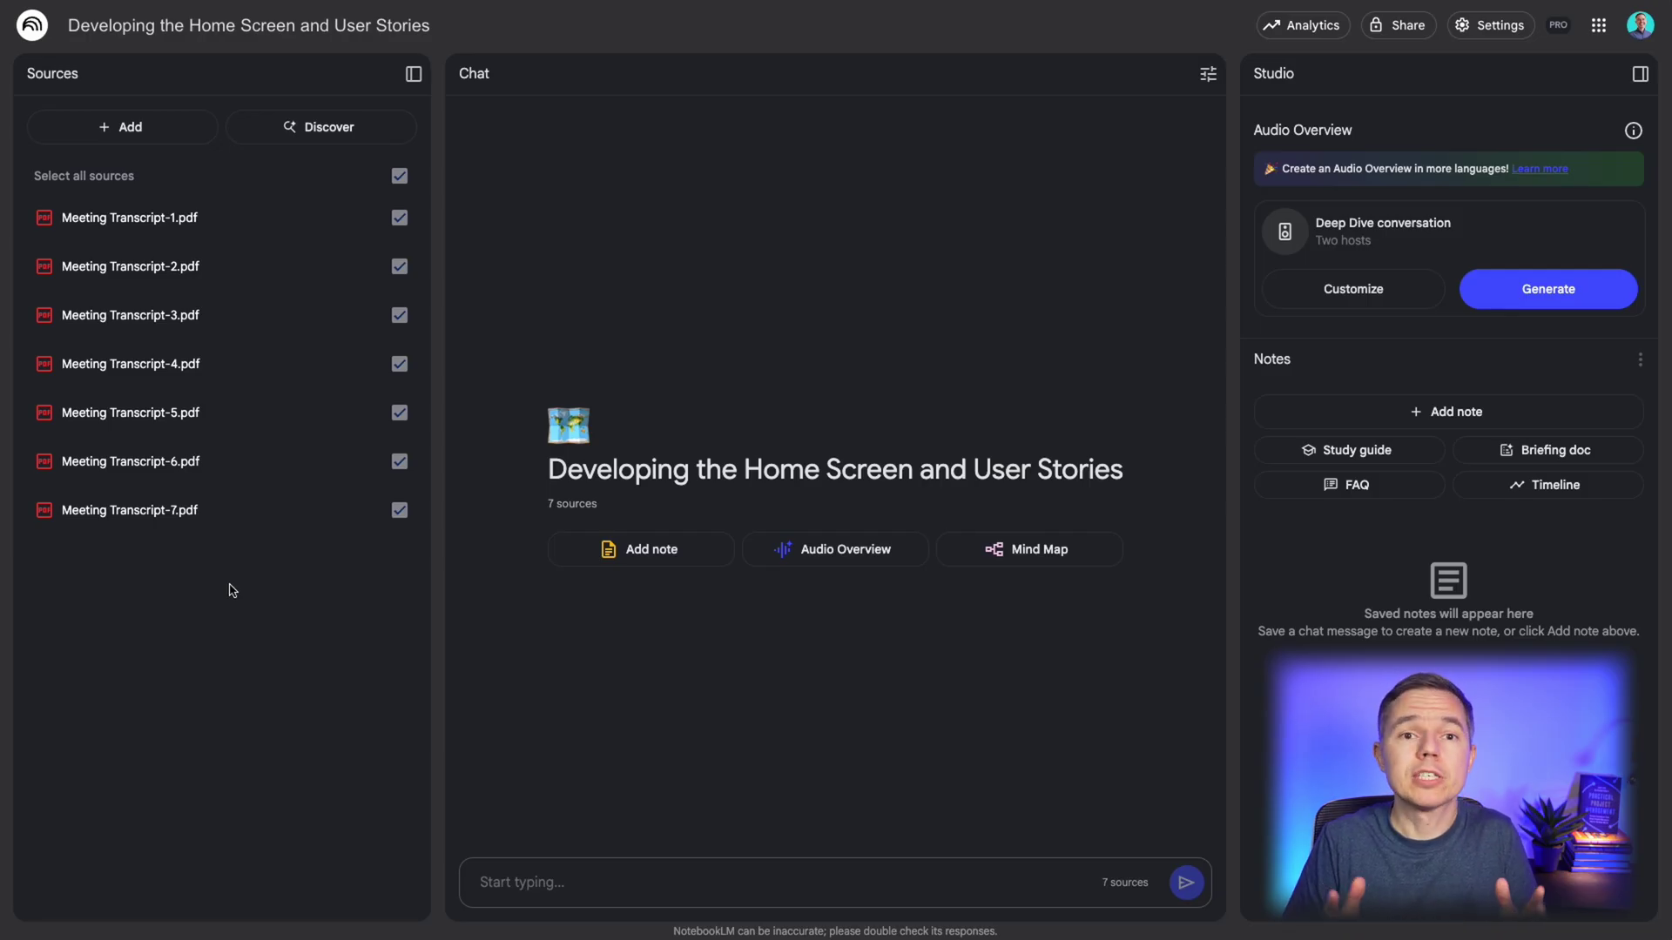
Step: Submit the pasted project-charter prompt asking for bracketed customer questions and explicit in/out scope
click(851, 883)
text("Write a project charter following the best practices of project management. In the sections where you don't have enough information, give me questions to ask the customer about this project in the brackets. Explicitly state in and out of the scope of this release.")
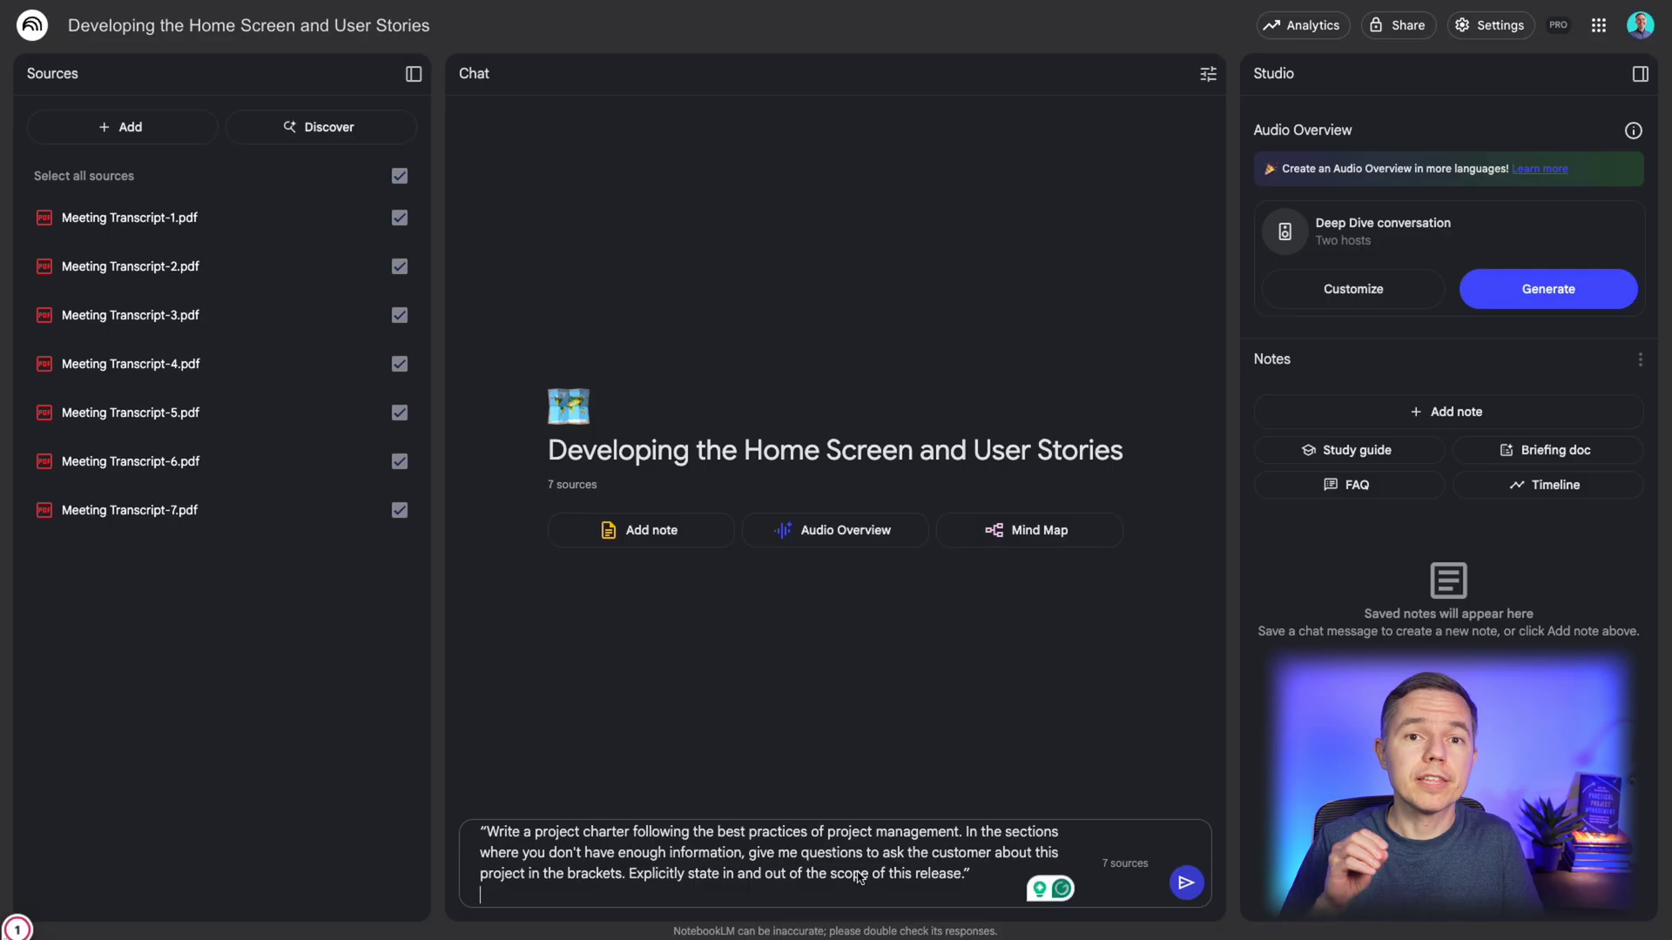
key(BackSpace)
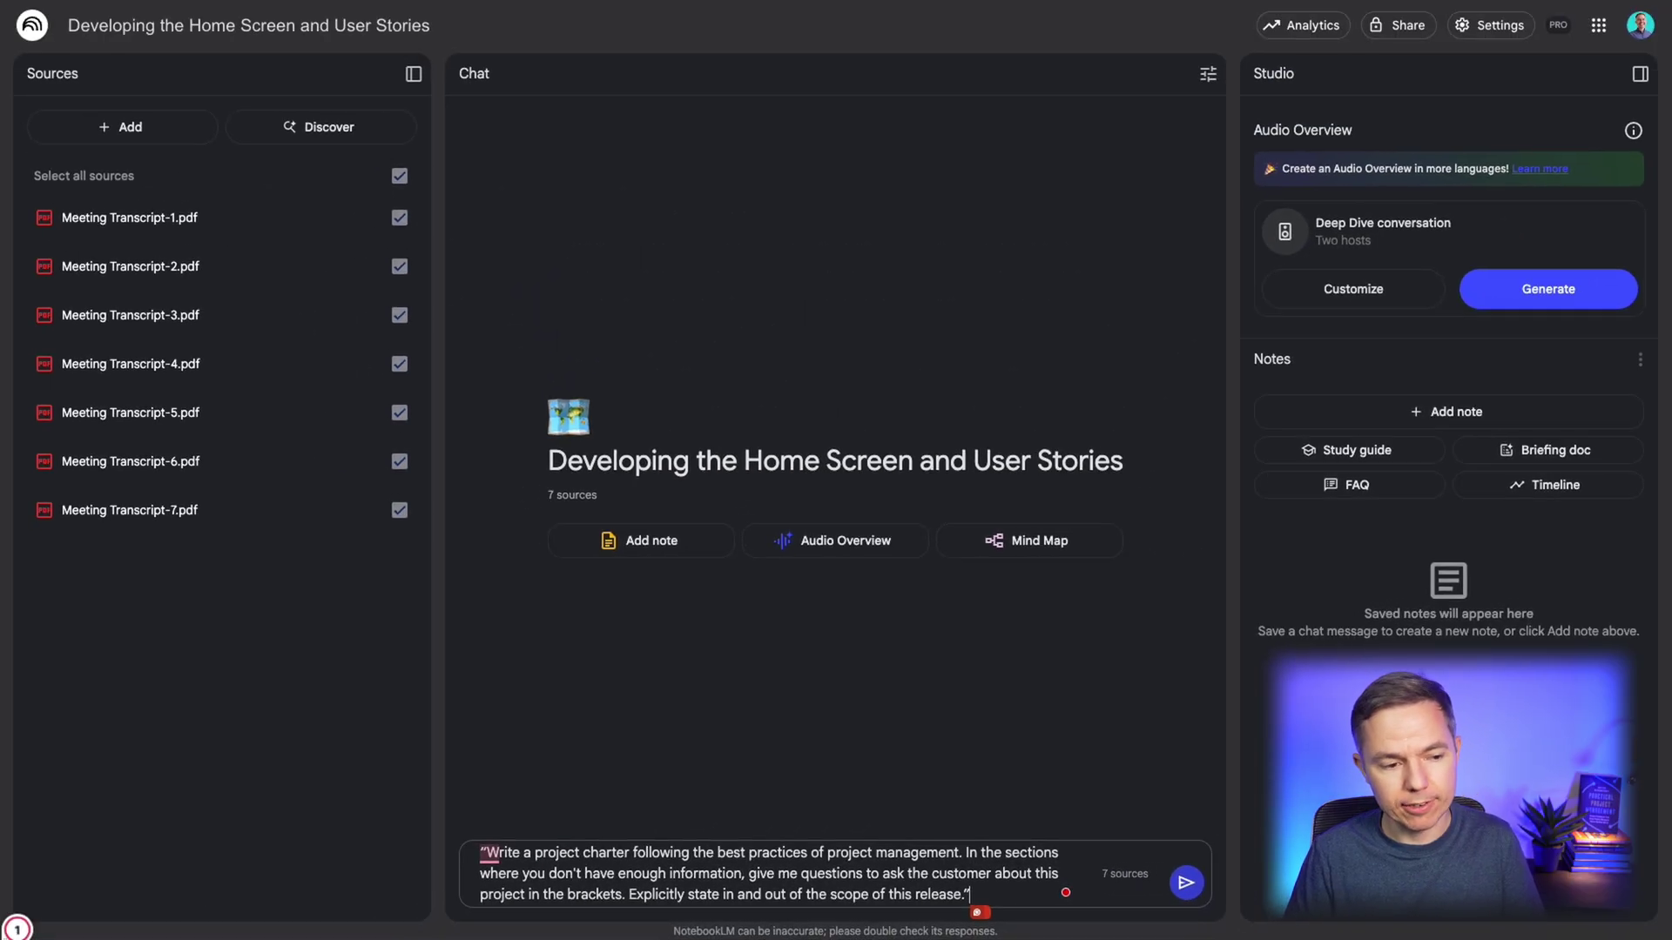
key(Return)
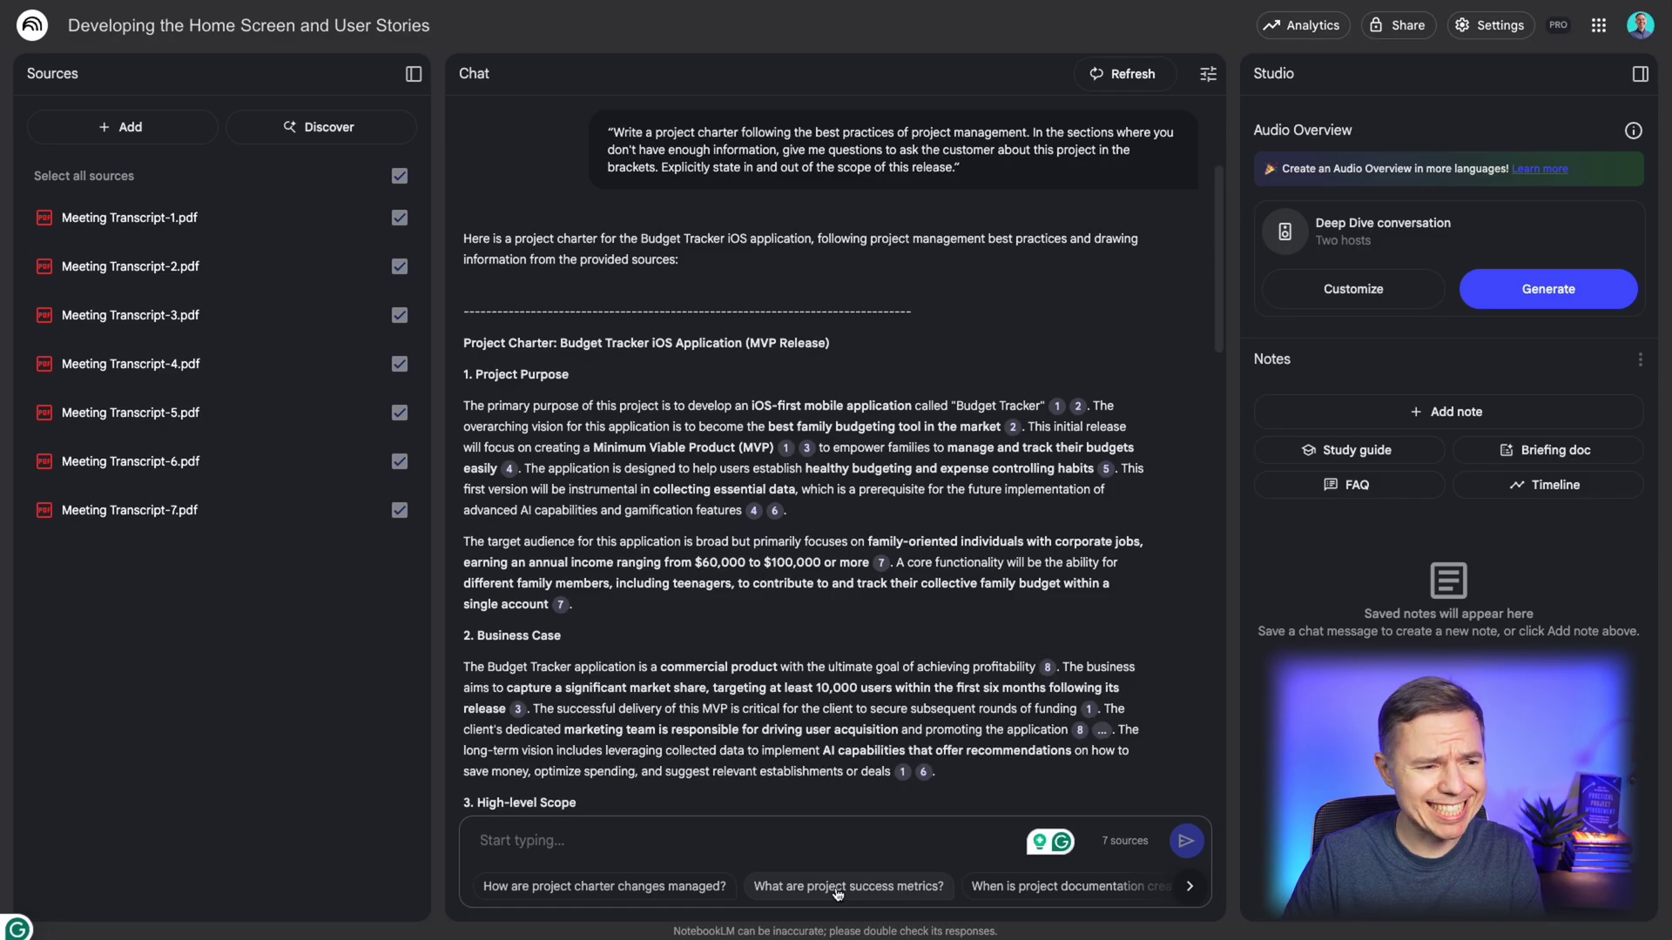
Step: Scroll through the generated Budget Tracker charter down to the Timeline and Budget section
scroll(860, 370, down, 1)
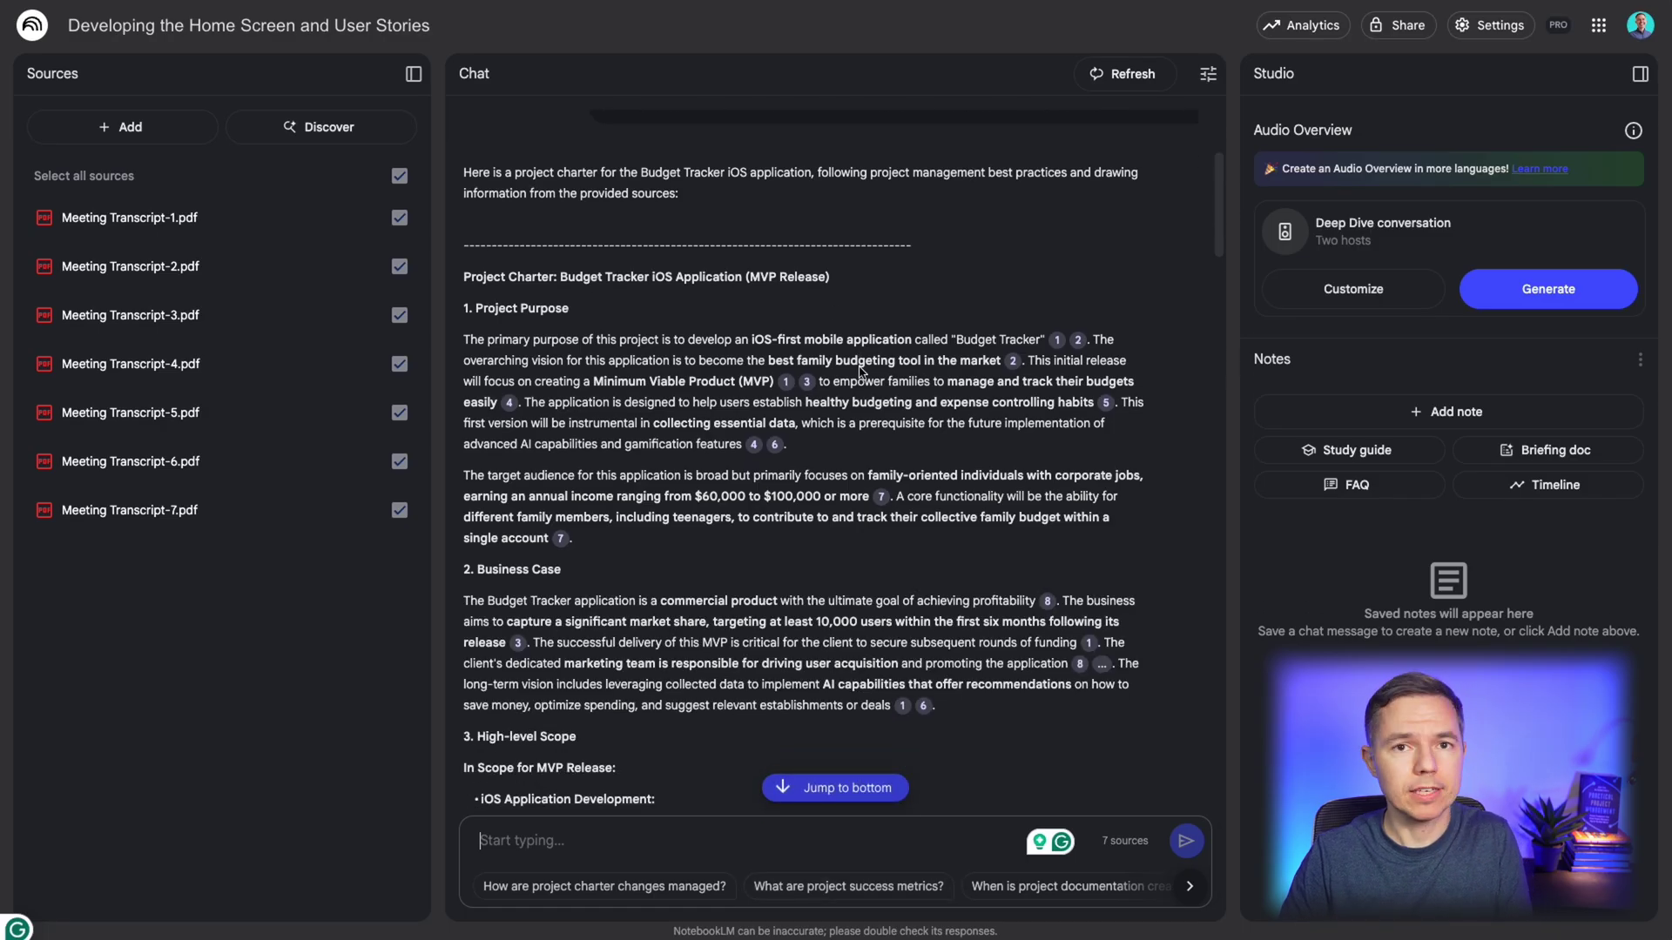
scroll(884, 424, down, 10)
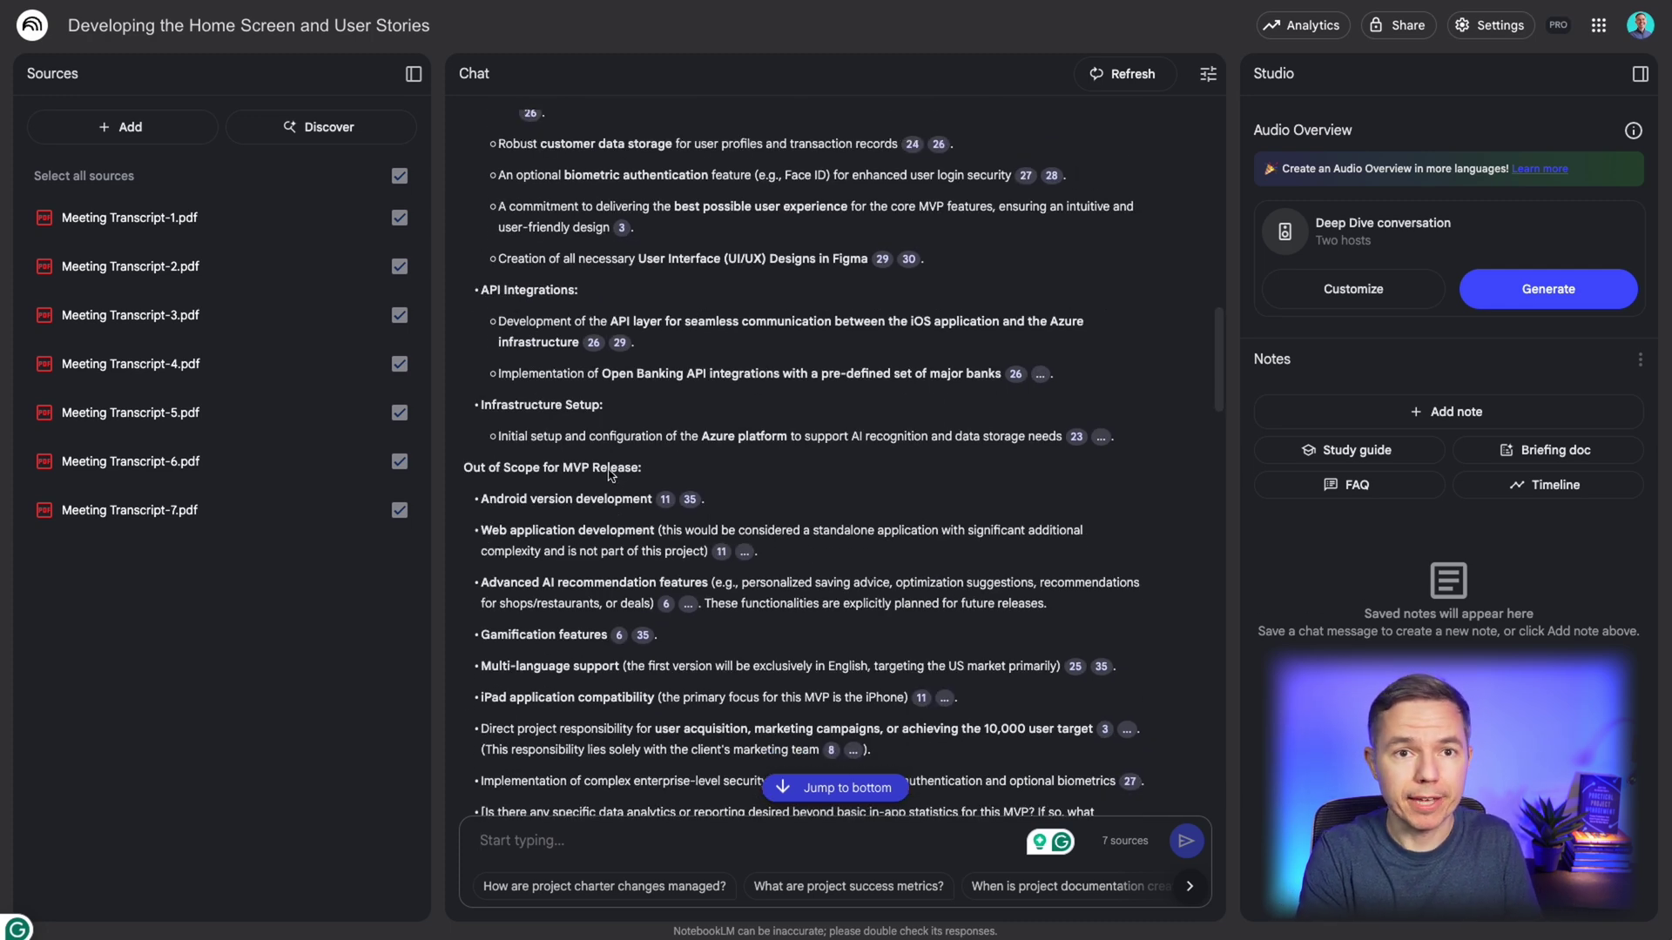
scroll(610, 473, down, 15)
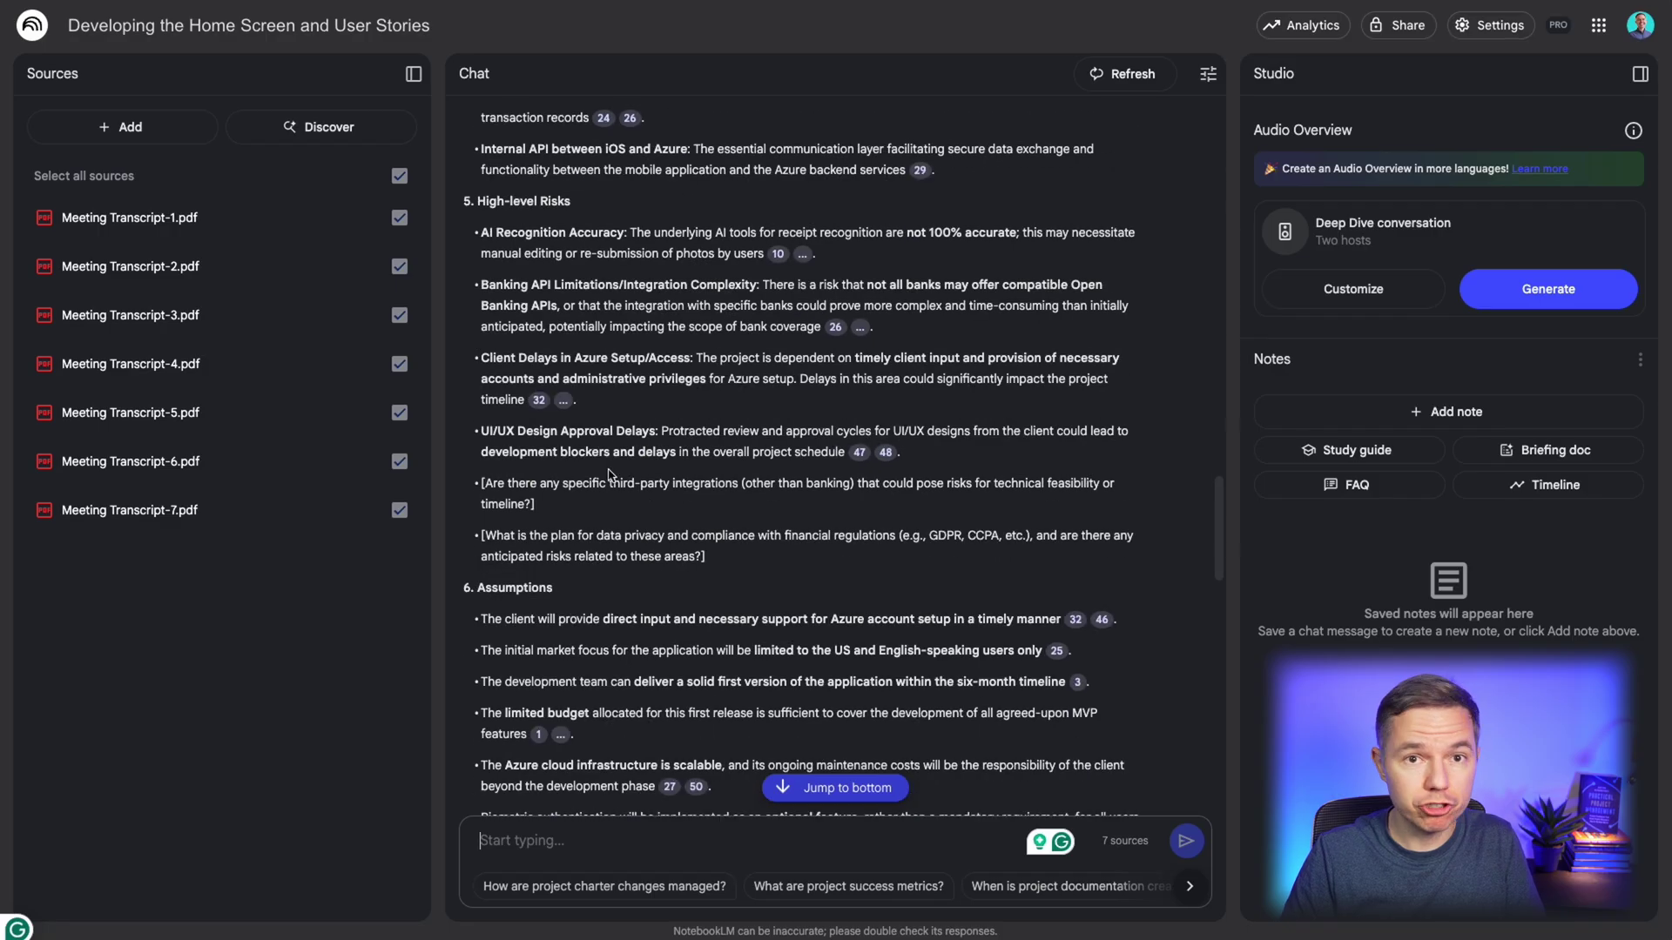
scroll(611, 474, down, 5)
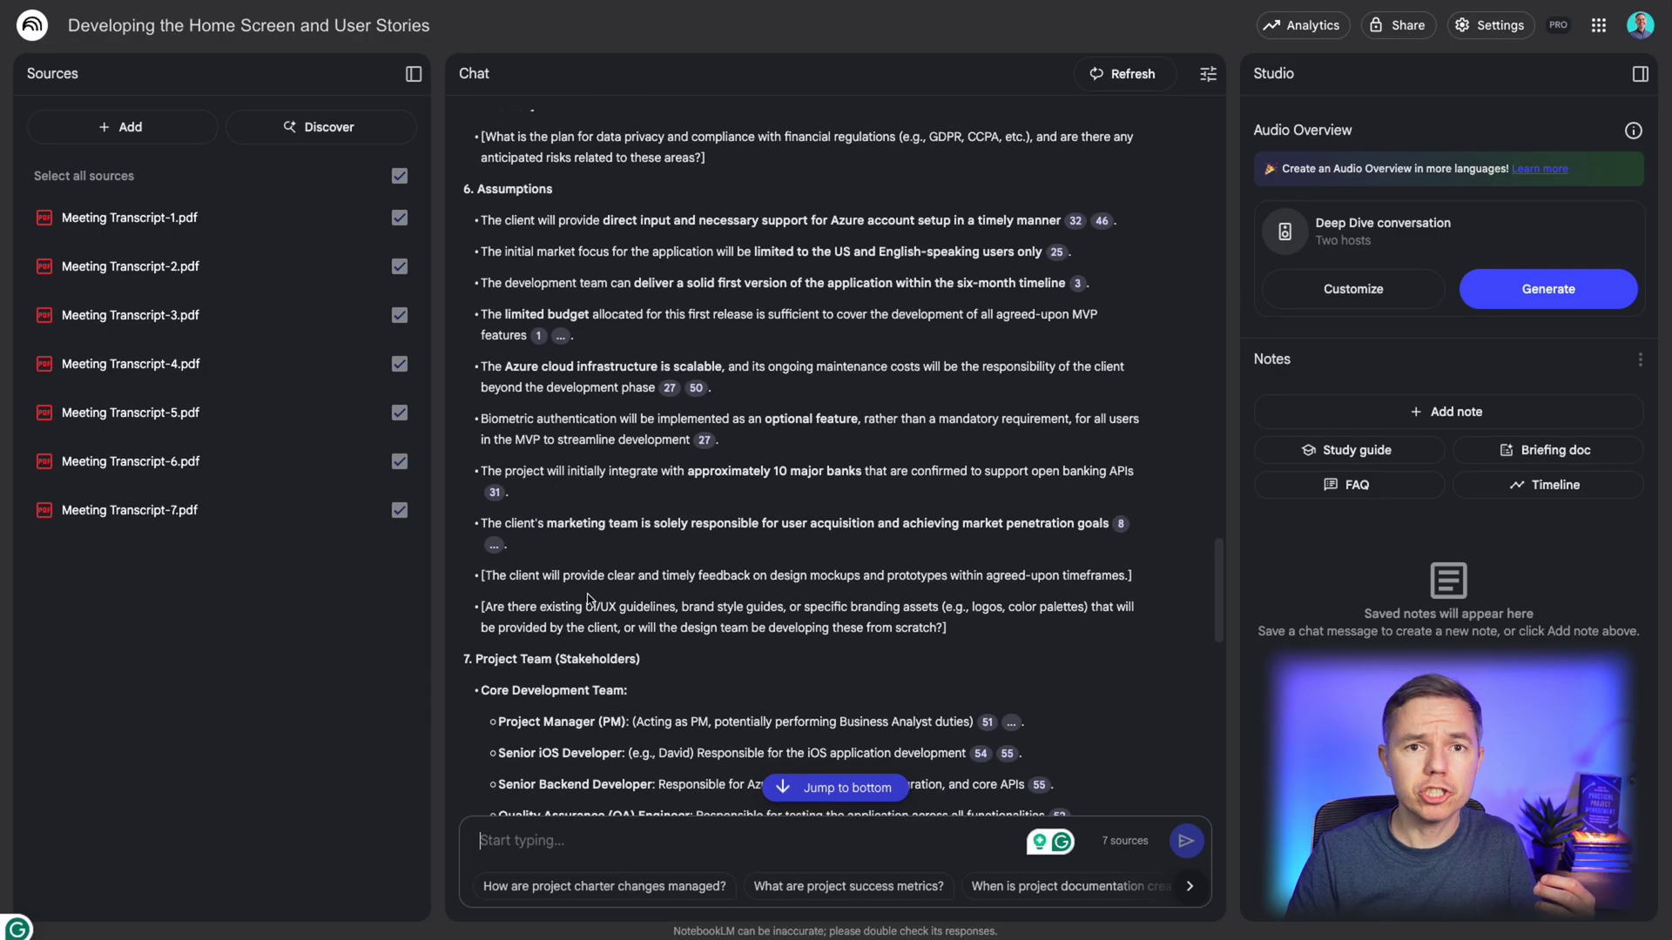
scroll(675, 577, down, 4)
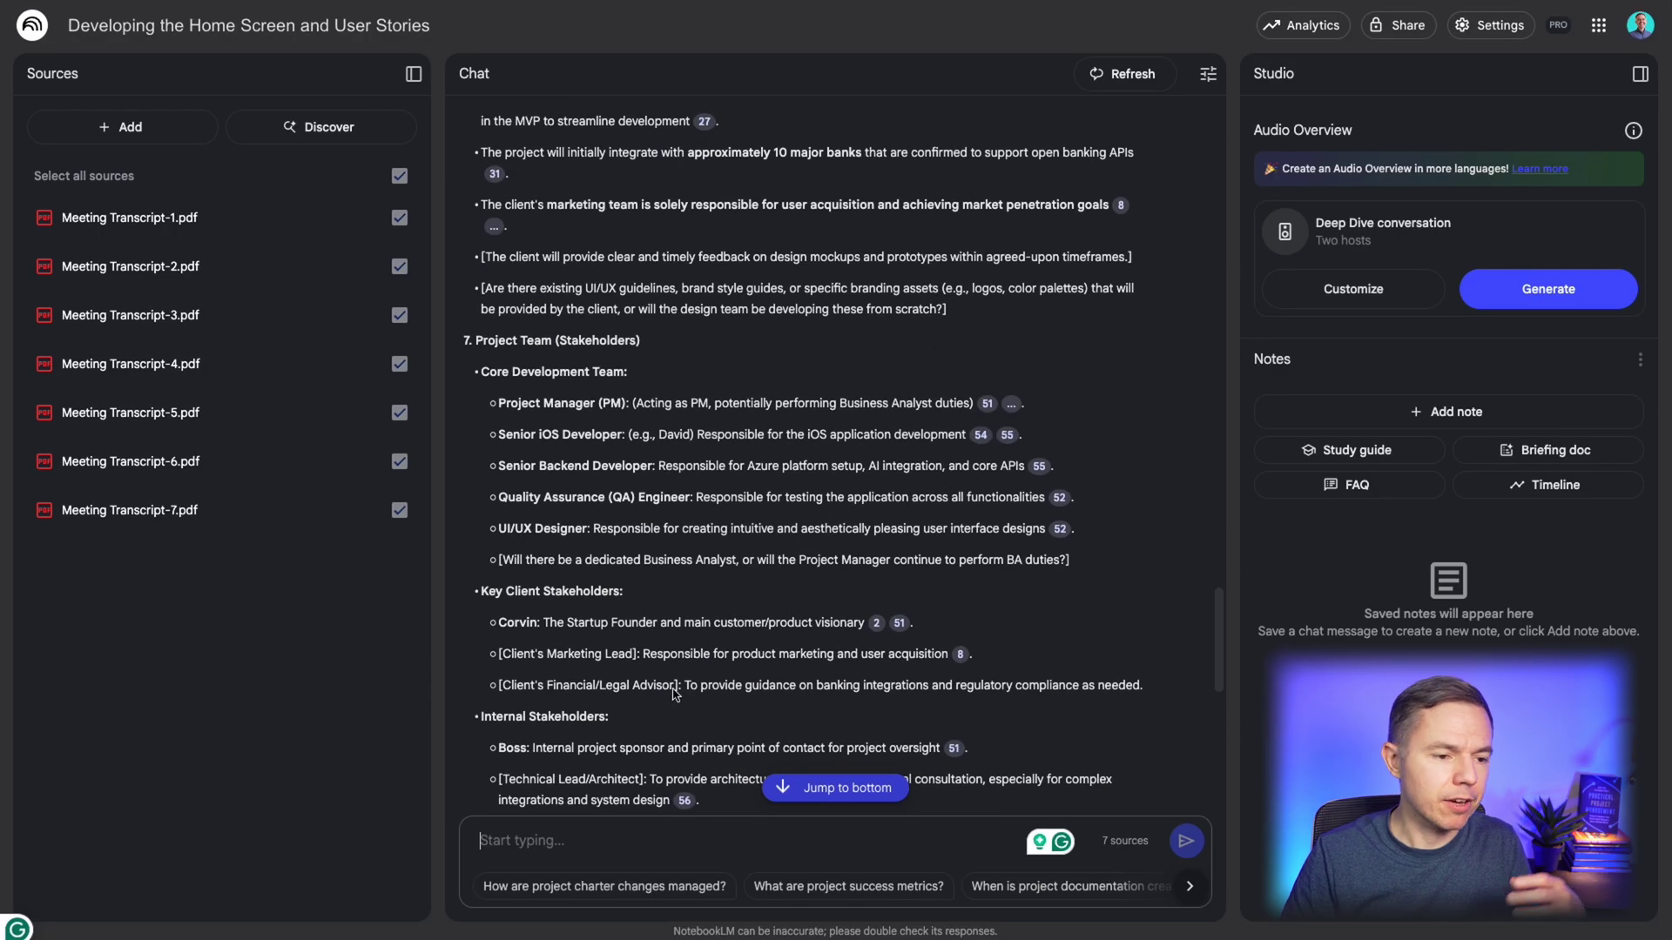
scroll(651, 667, down, 3)
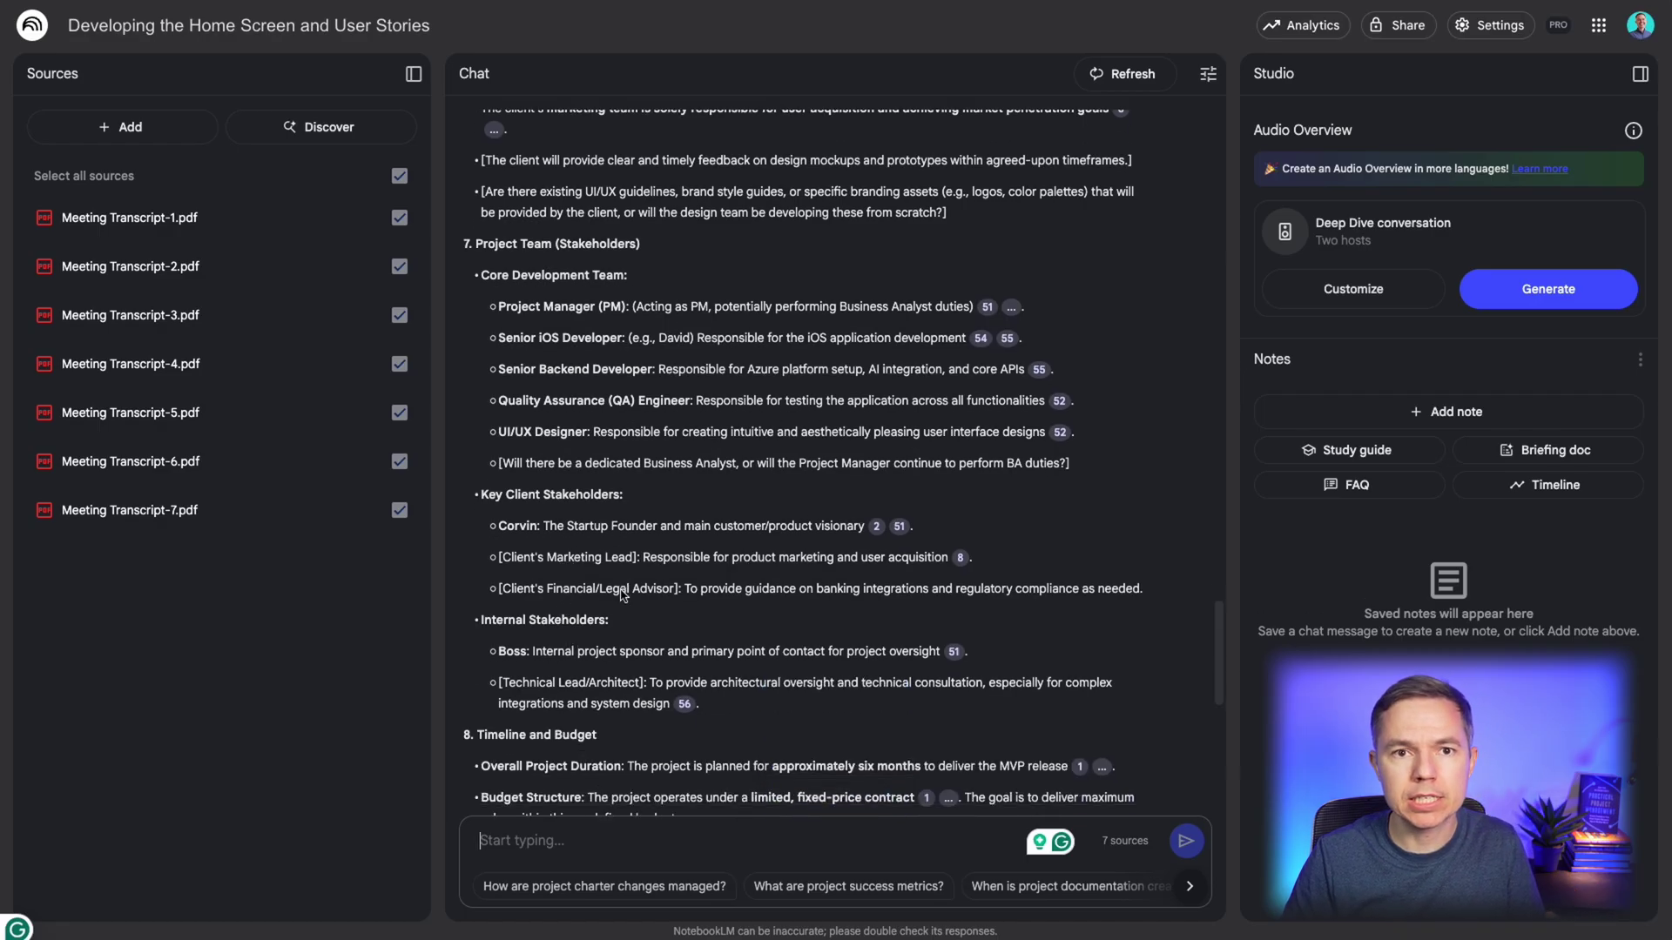
scroll(623, 595, down, 5)
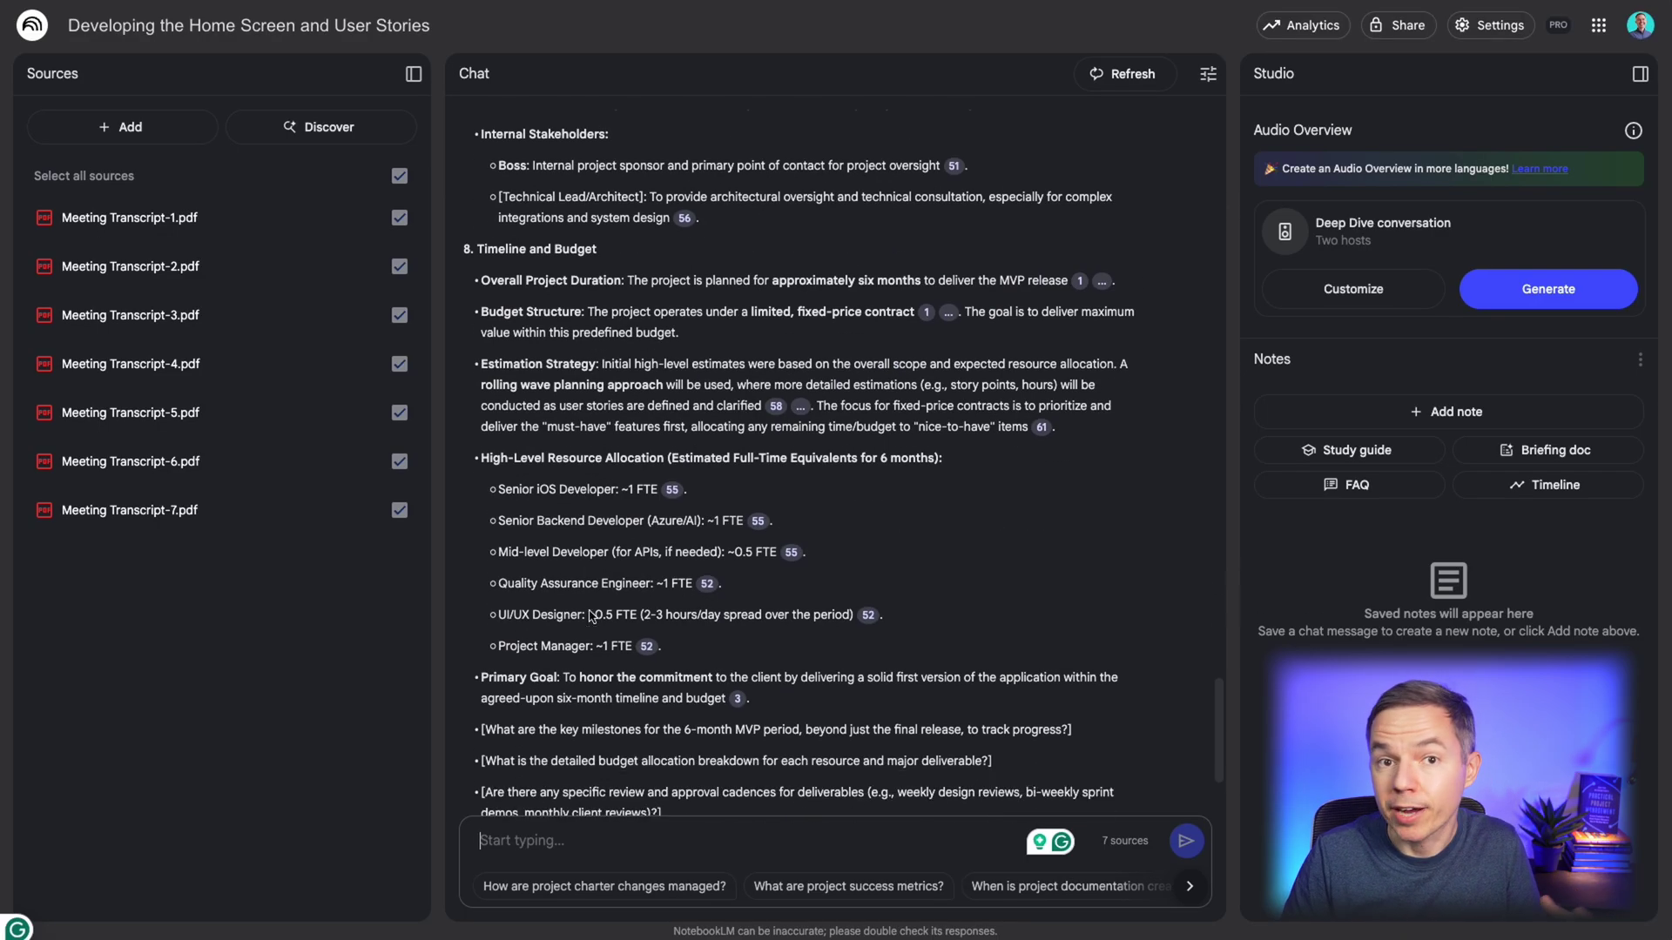
scroll(589, 611, down, 2)
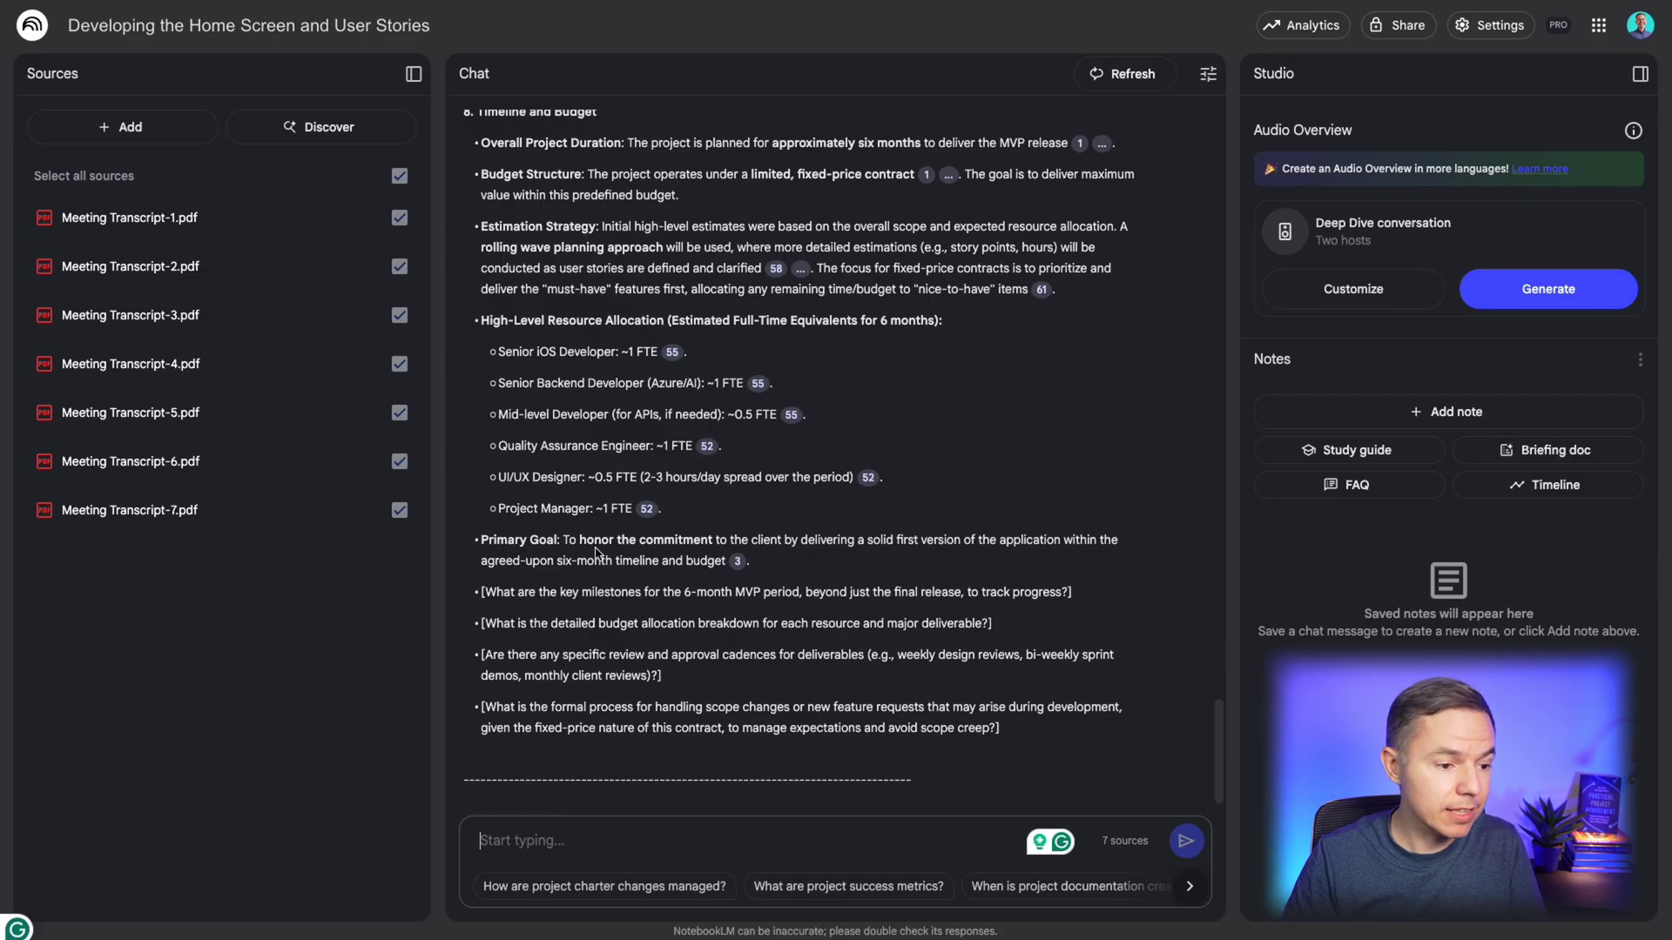
scroll(597, 549, up, 1)
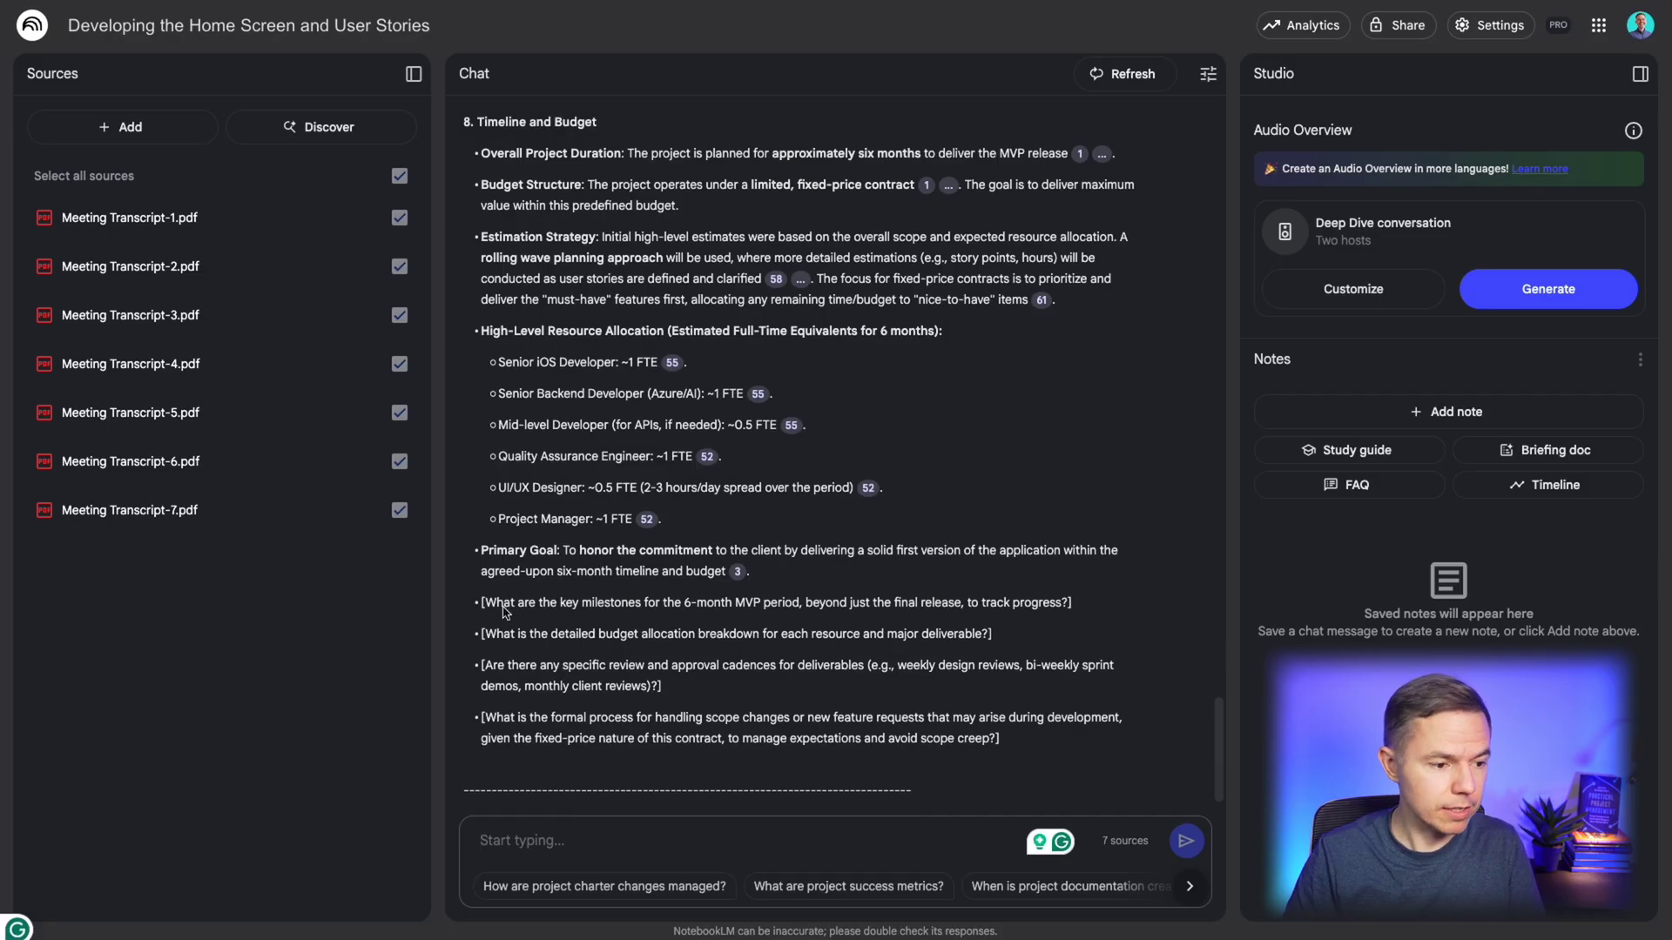
Step: Highlight the bracketed questions on milestones, budget allocation, review cadences and scope changes
triple_click(507, 608)
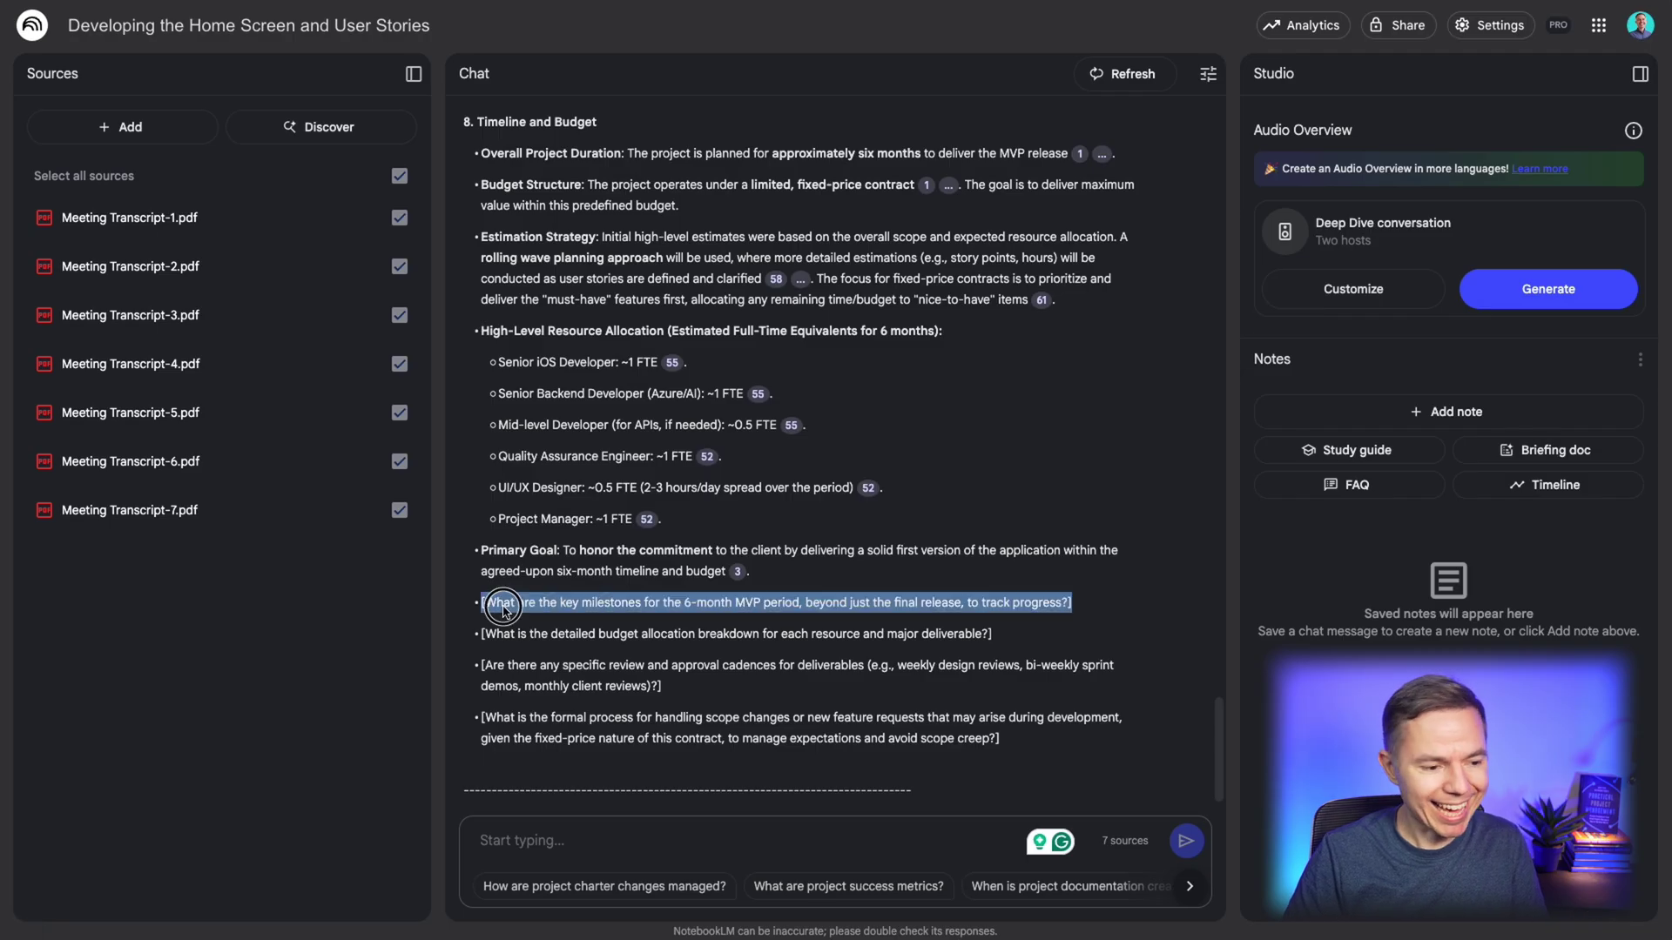
triple_click(672, 634)
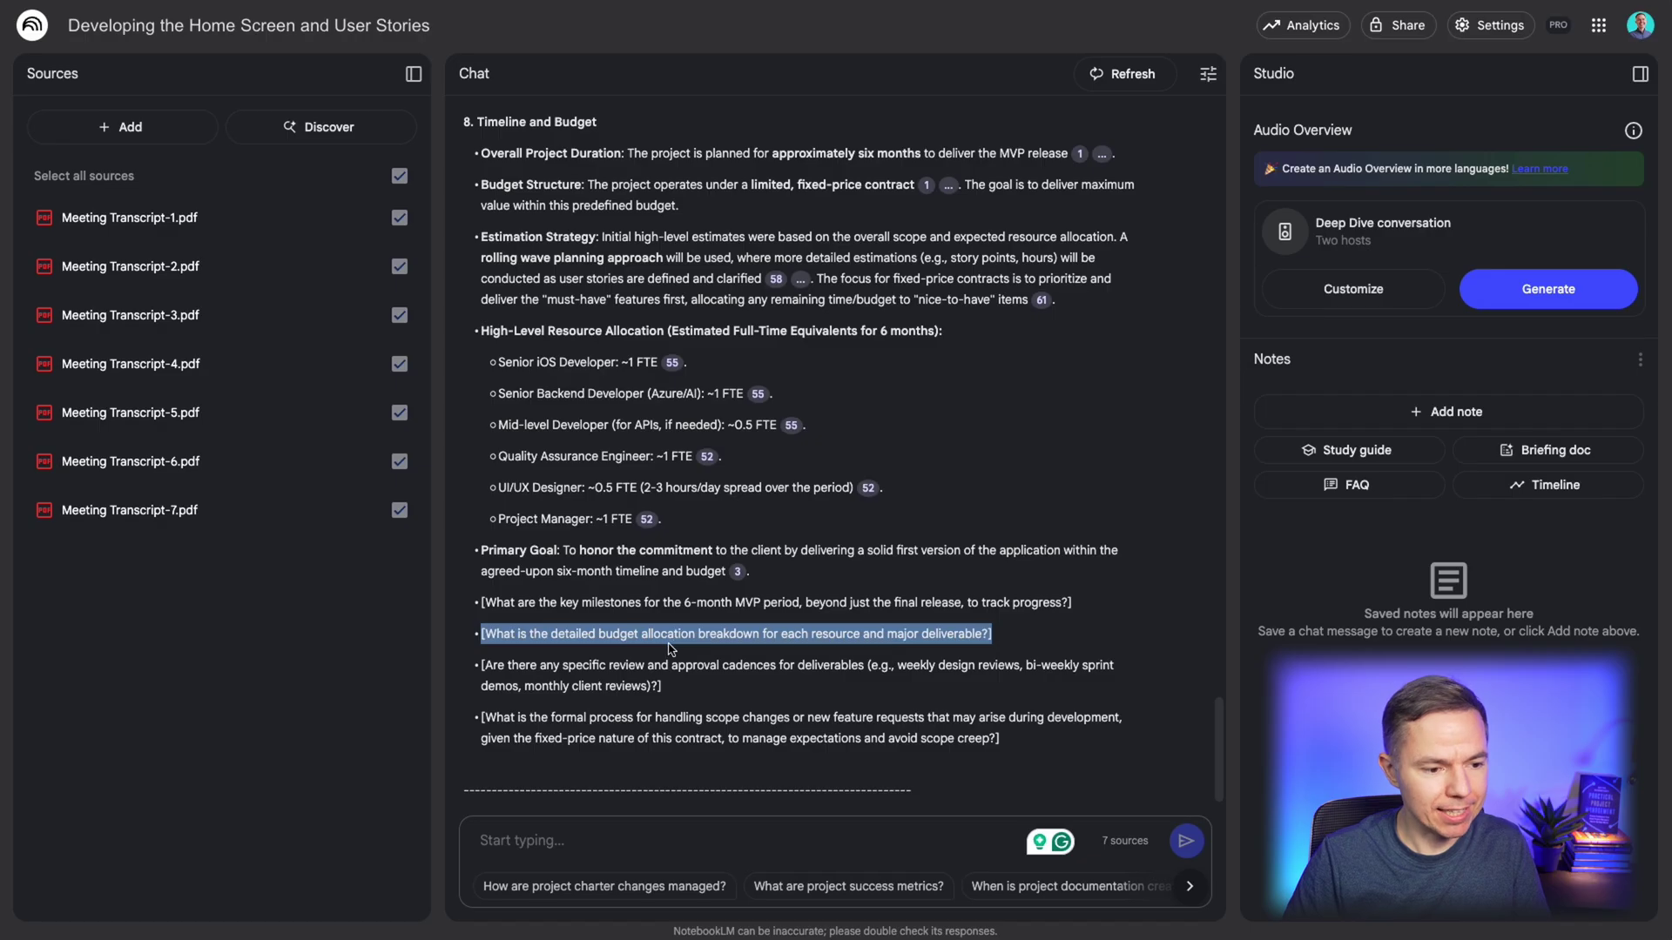
triple_click(580, 607)
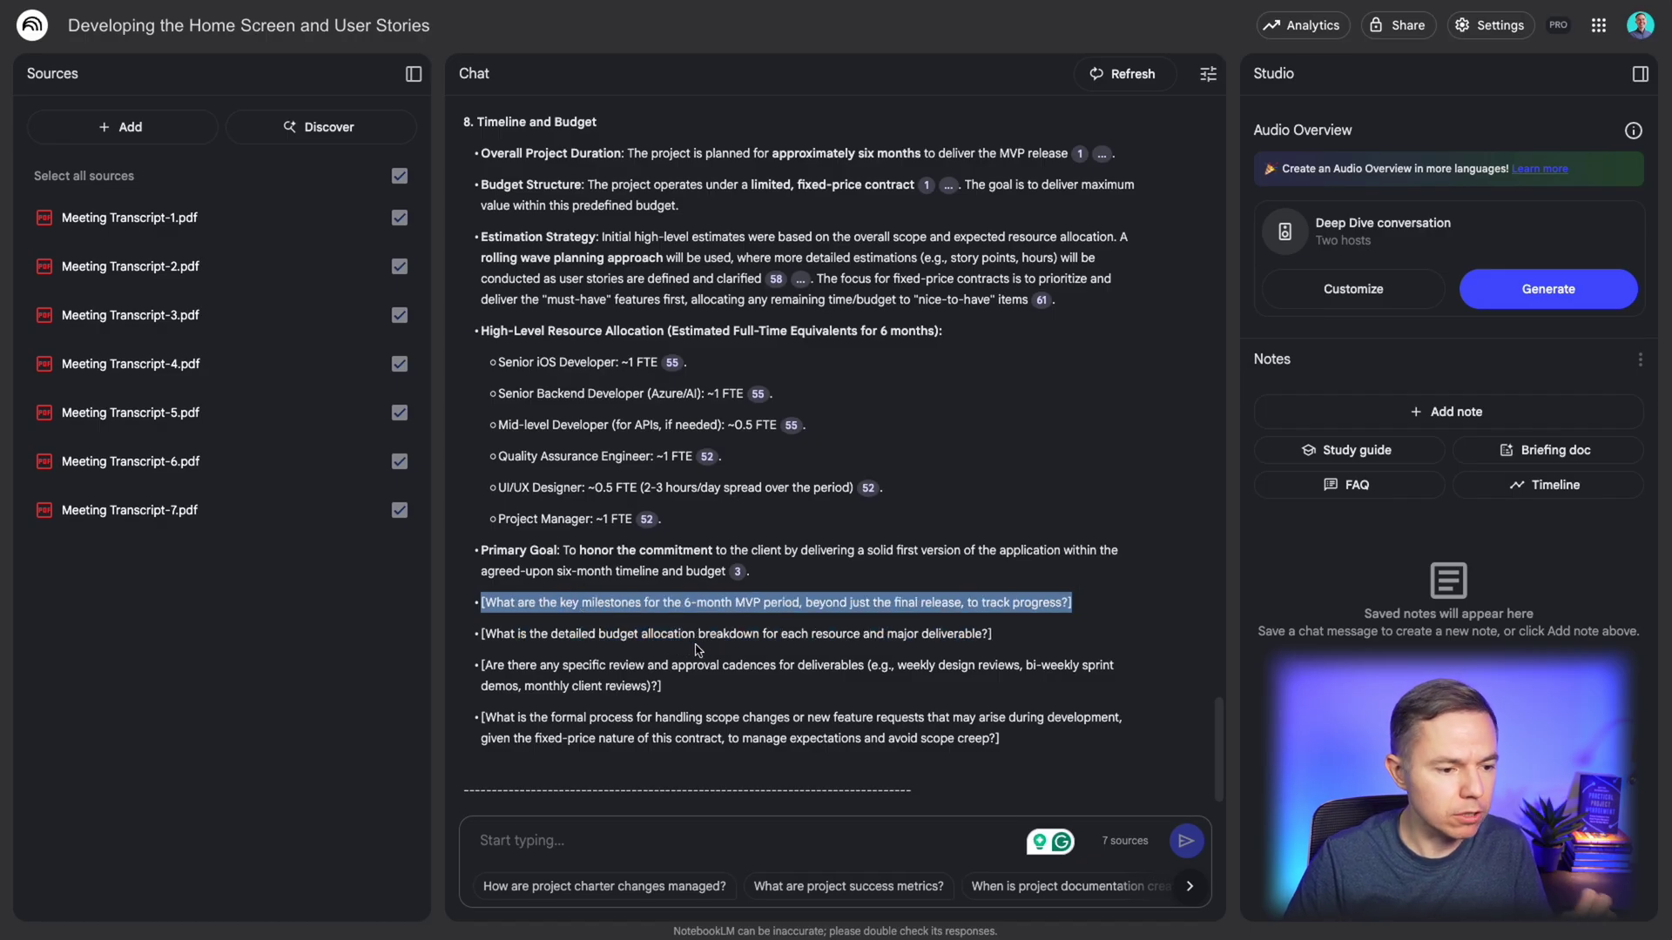
triple_click(607, 678)
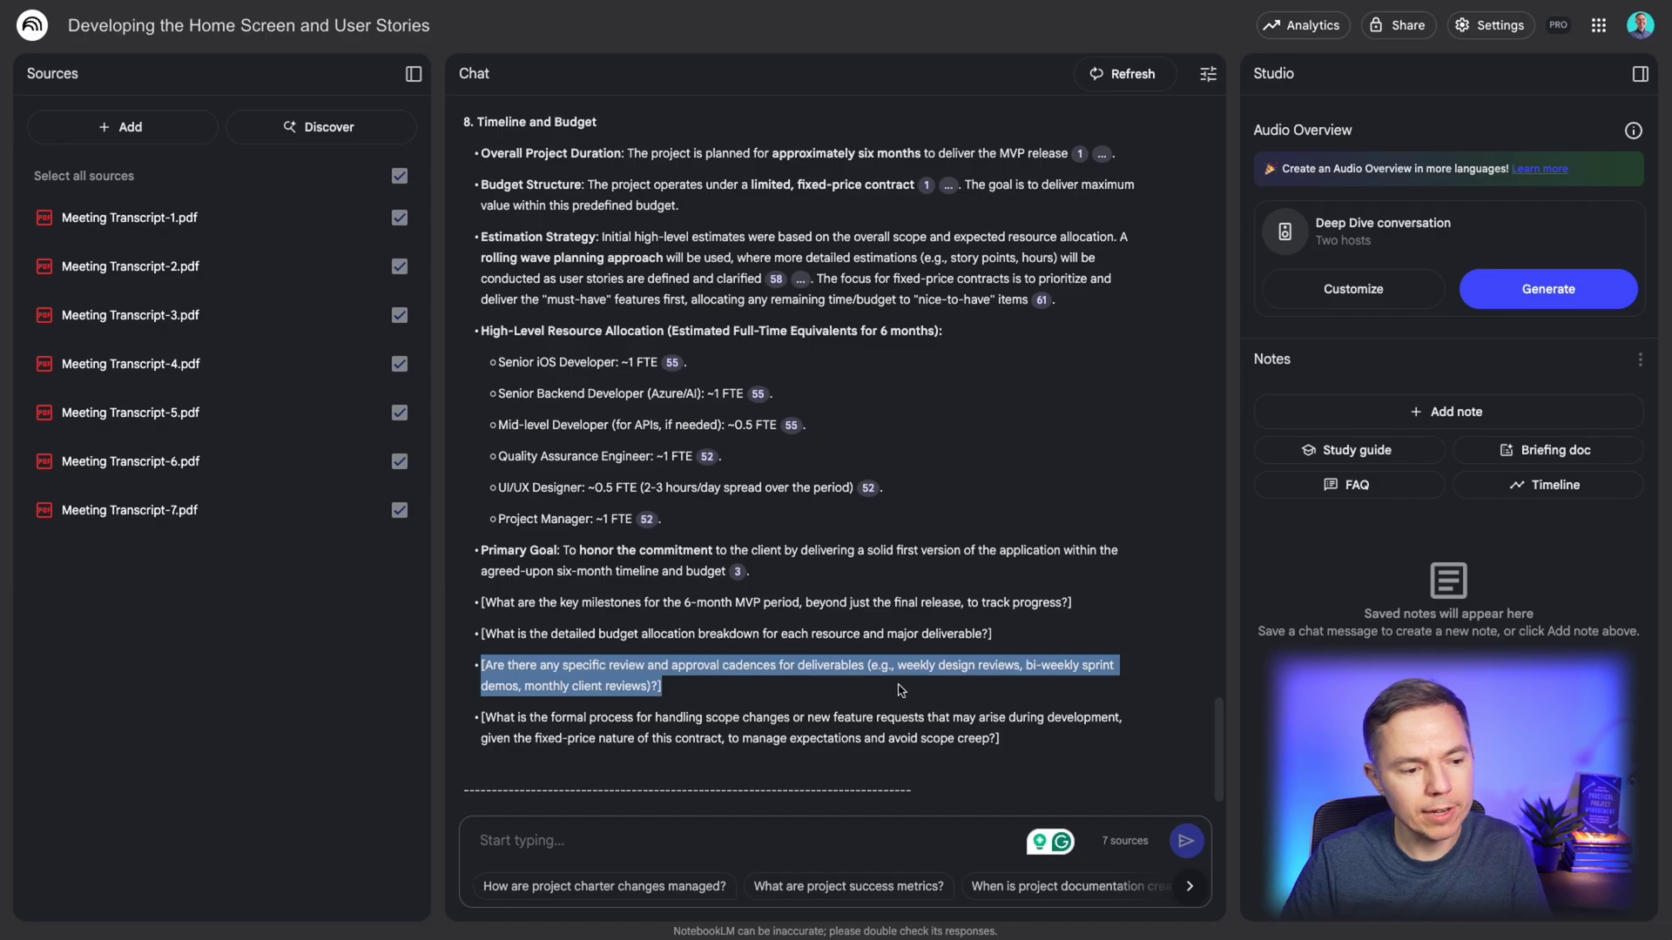
triple_click(659, 729)
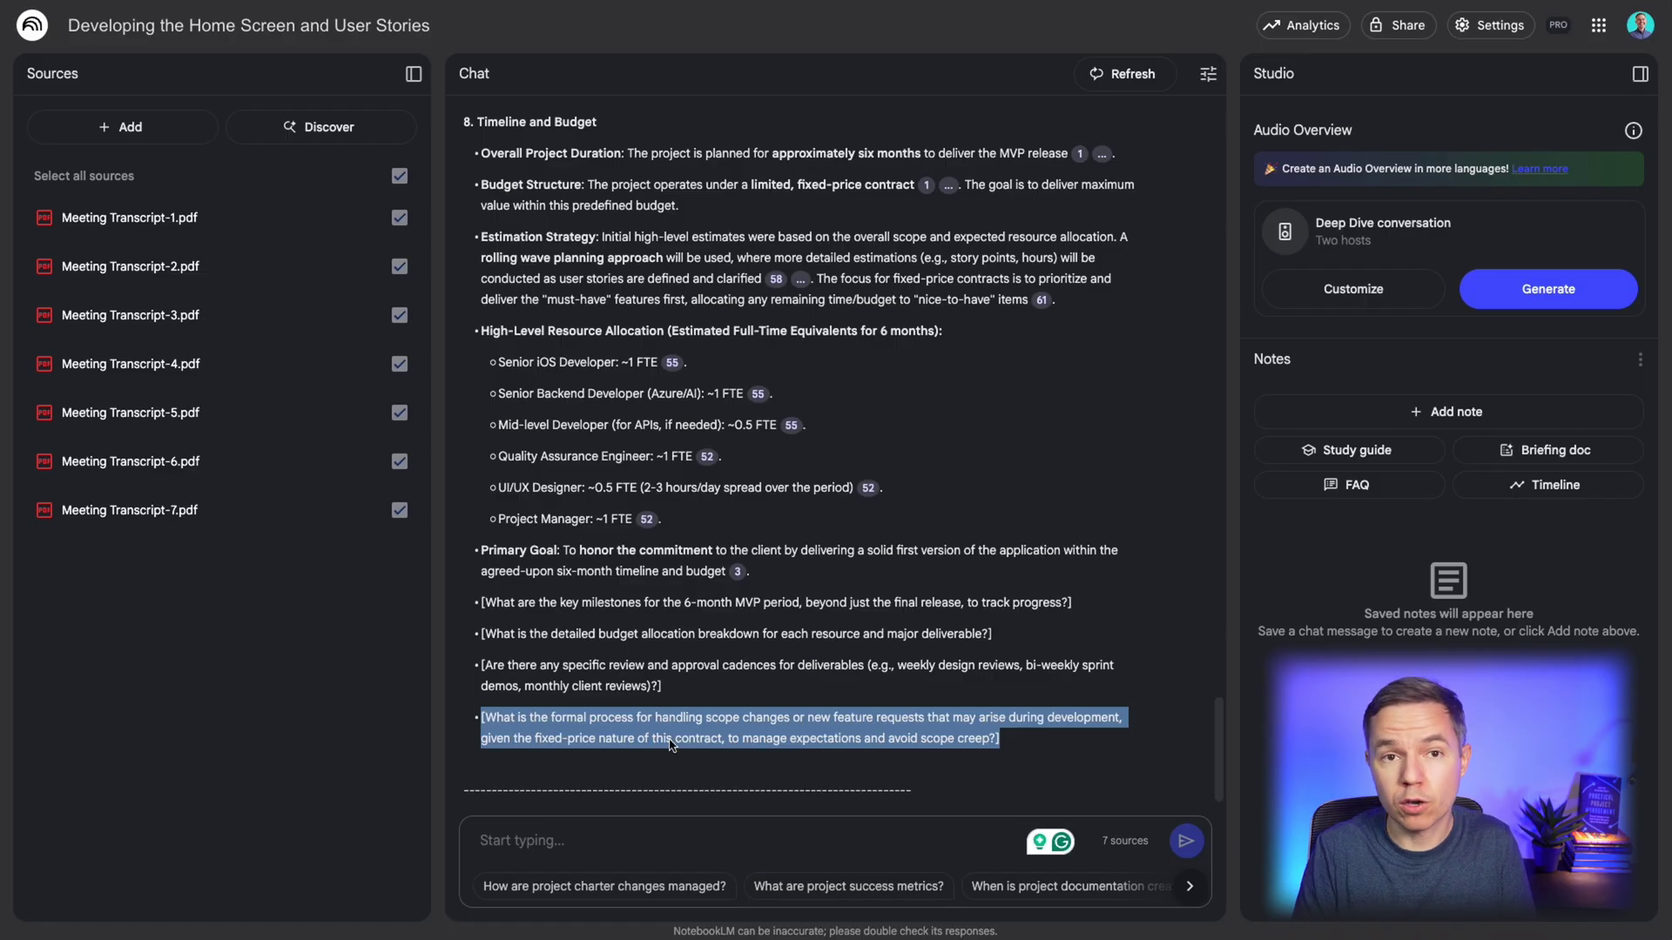
Step: Clear the highlight and submit the pasted prompt for ten key next-meeting customer questions as bullets
click(702, 703)
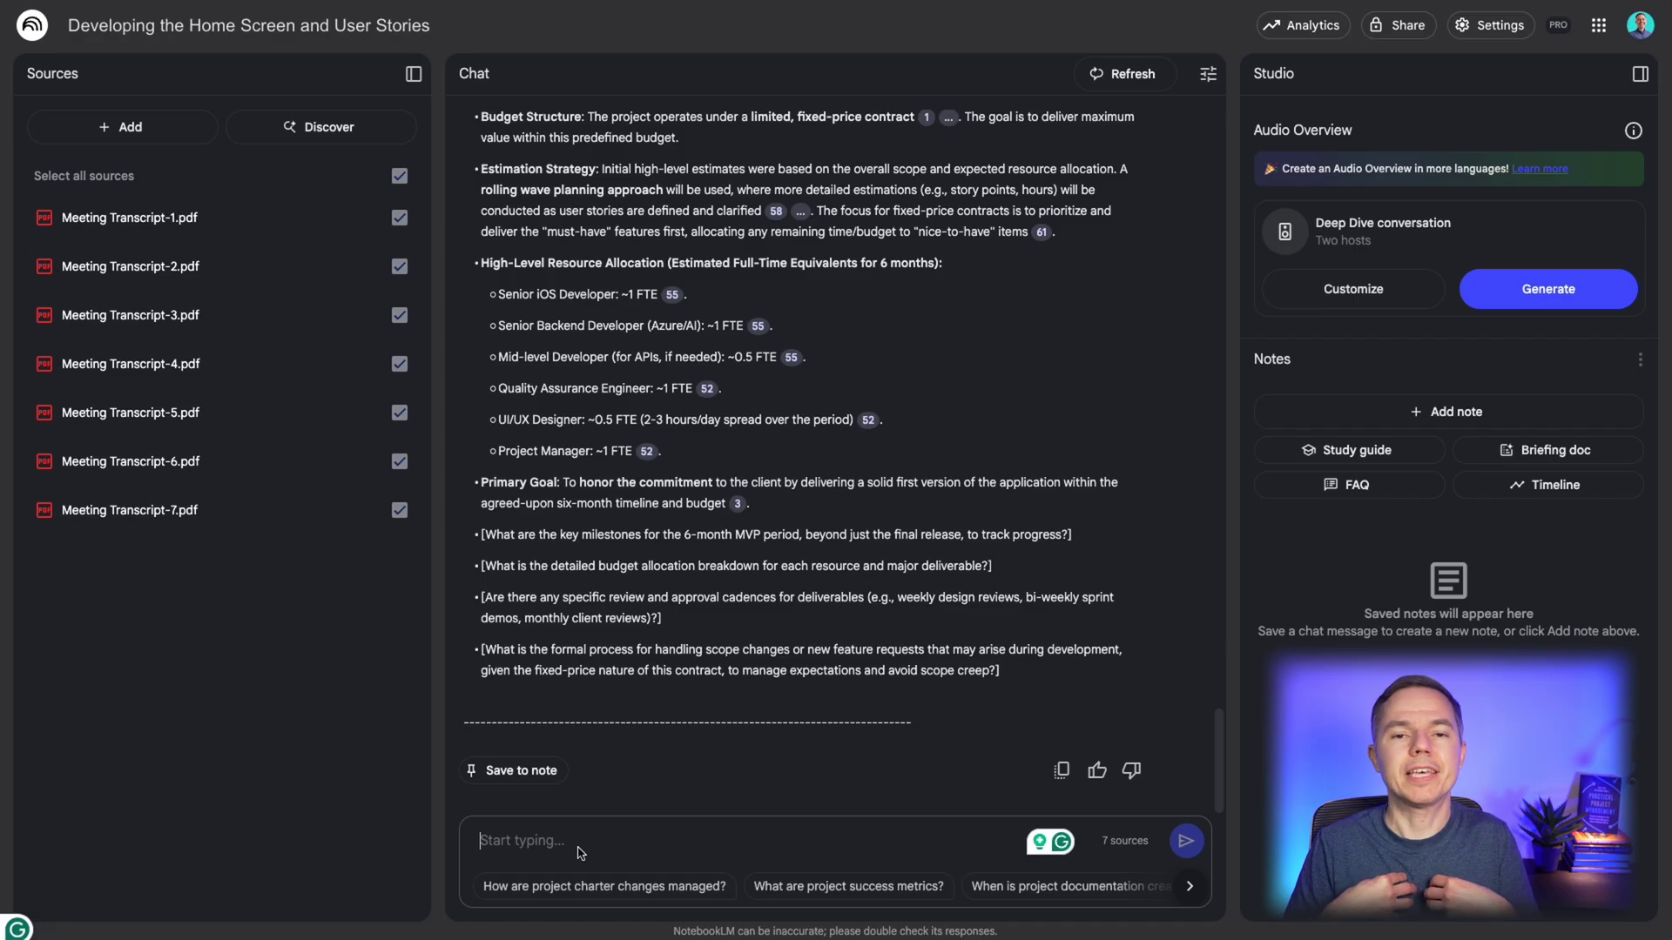
click(581, 854)
text(Identify the ten most important questions for the customer to ask at the next meeting. Give me a just bulleted list of questions.)
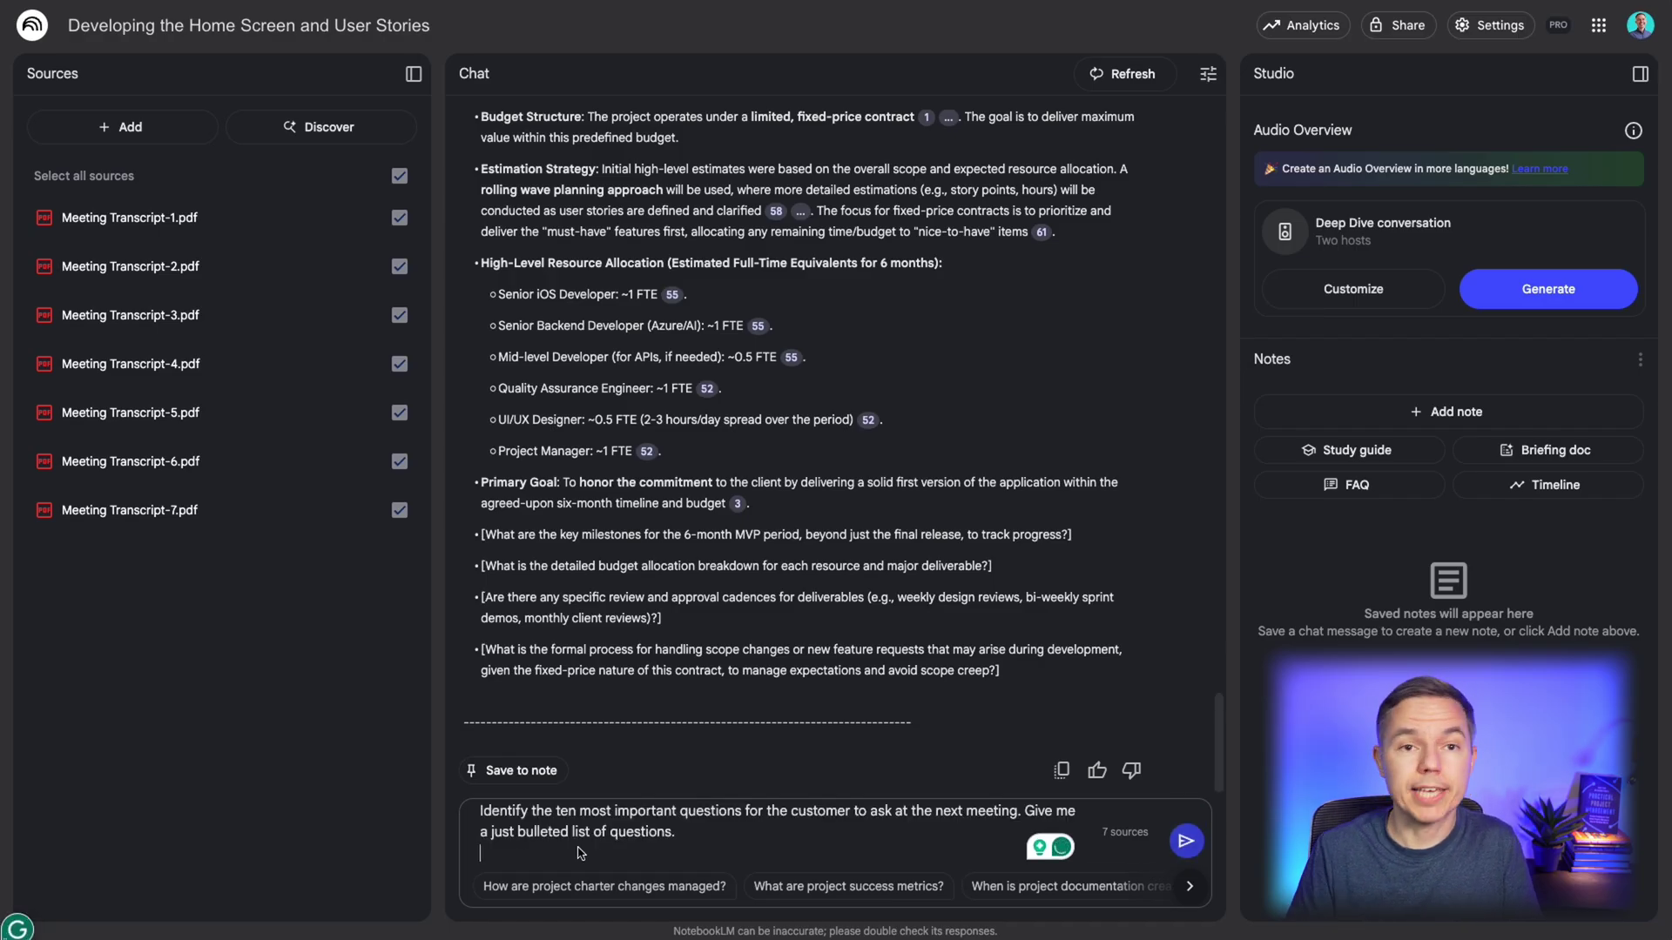
key(BackSpace)
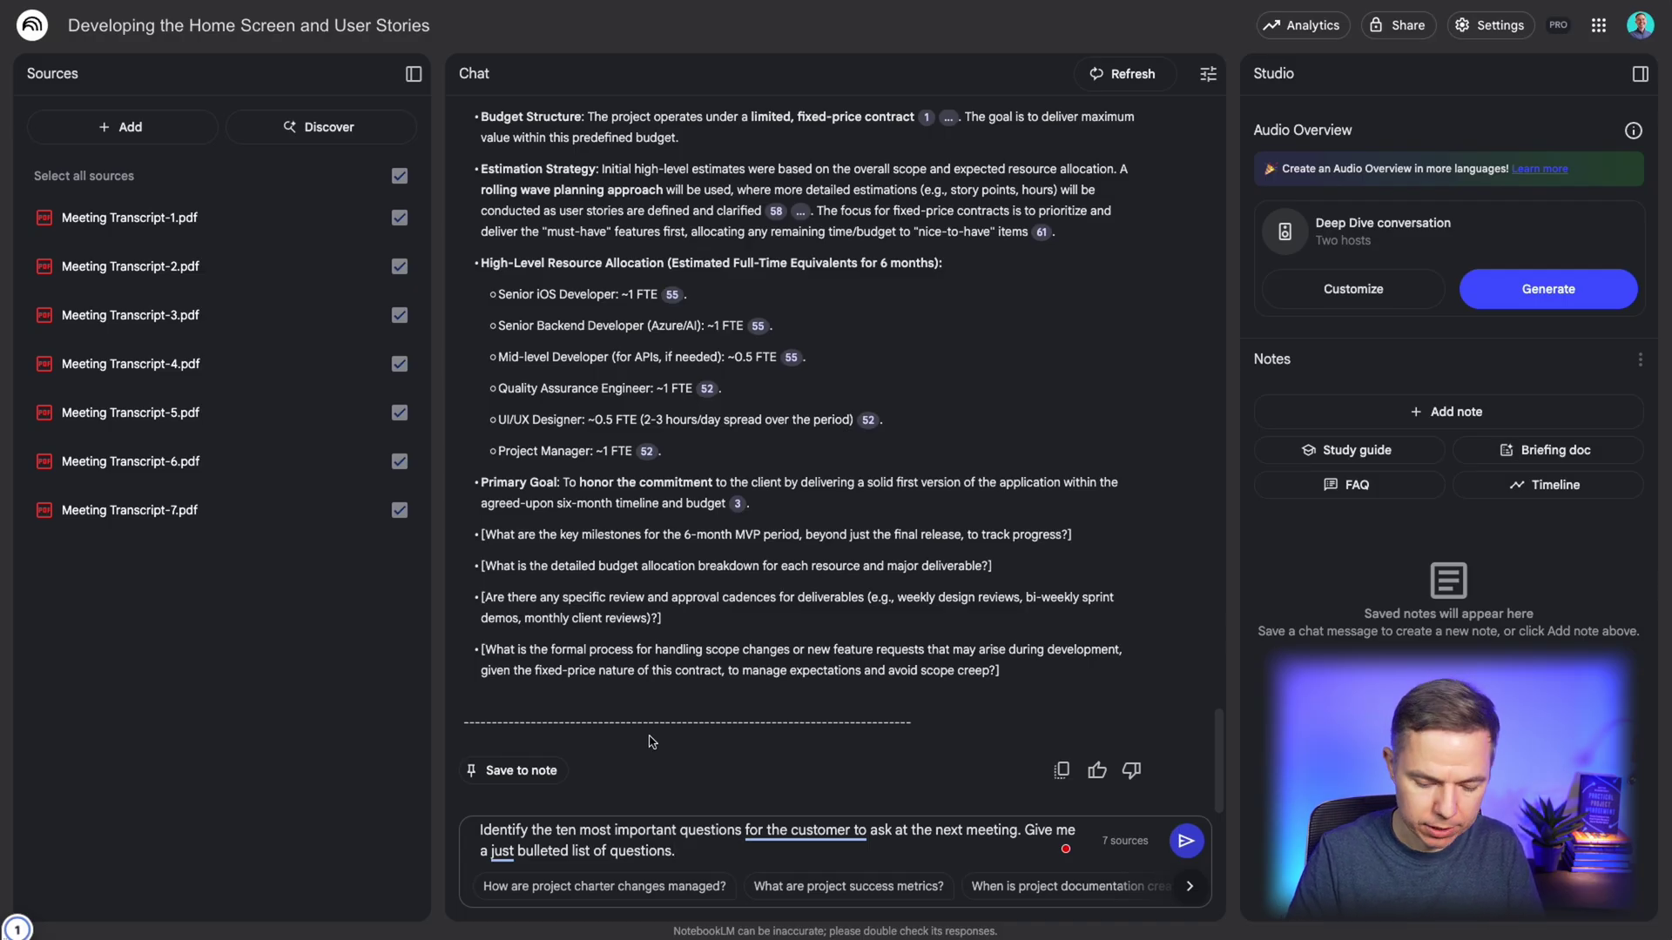
key(Return)
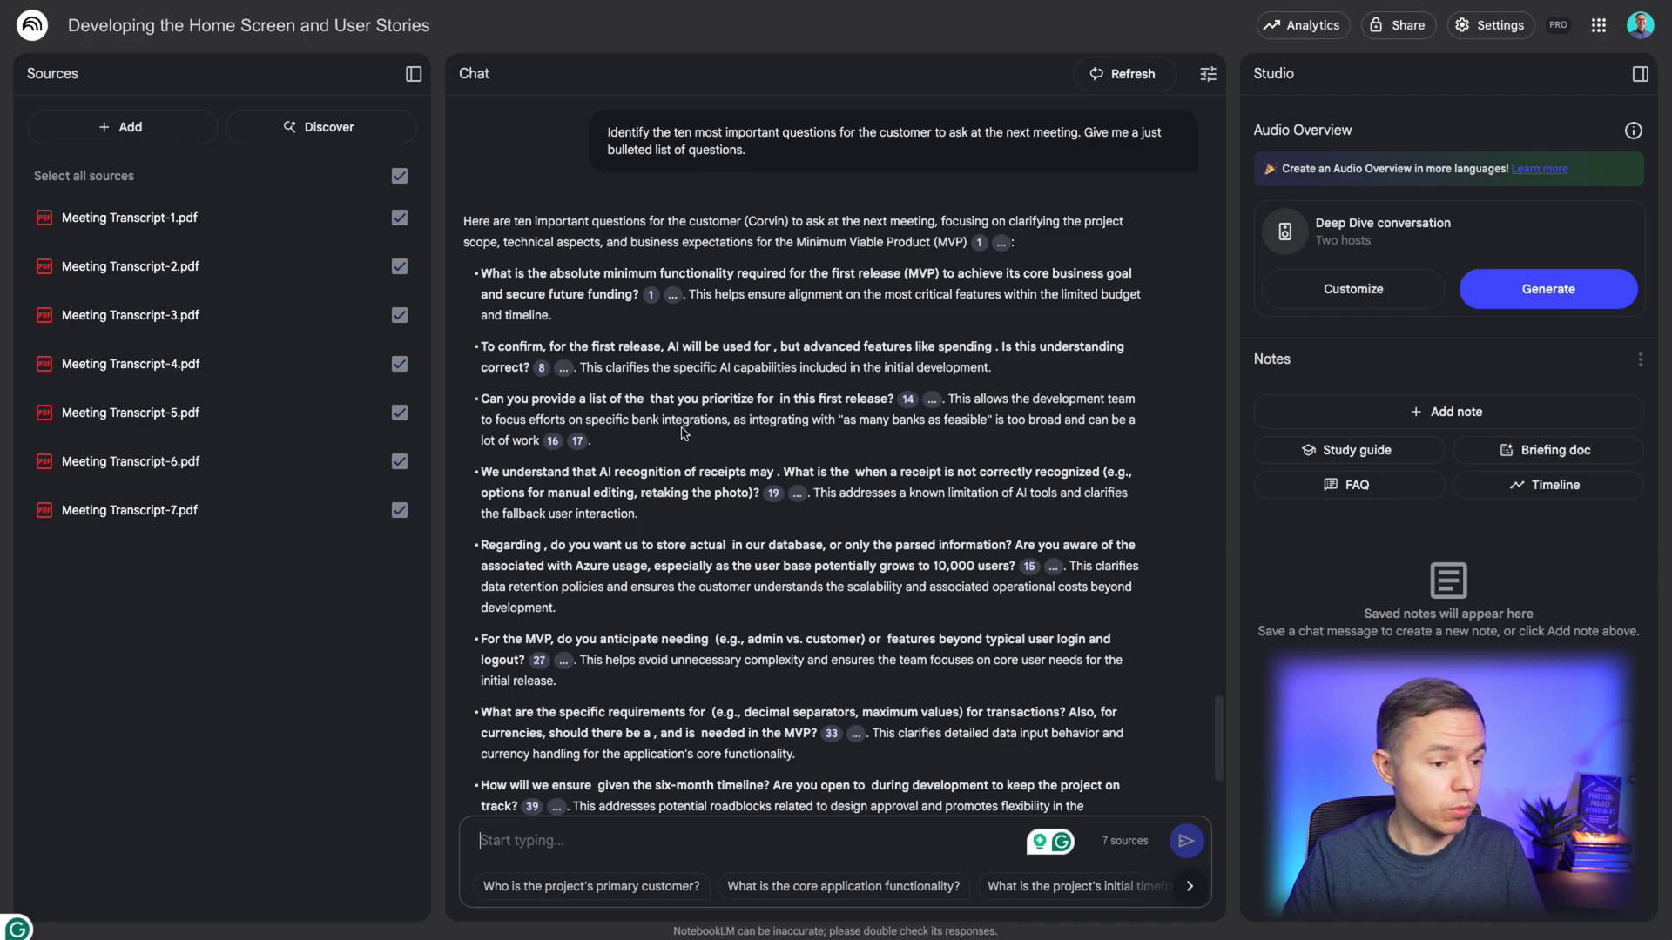
scroll(967, 415, down, 2)
drag(645, 224, 684, 227)
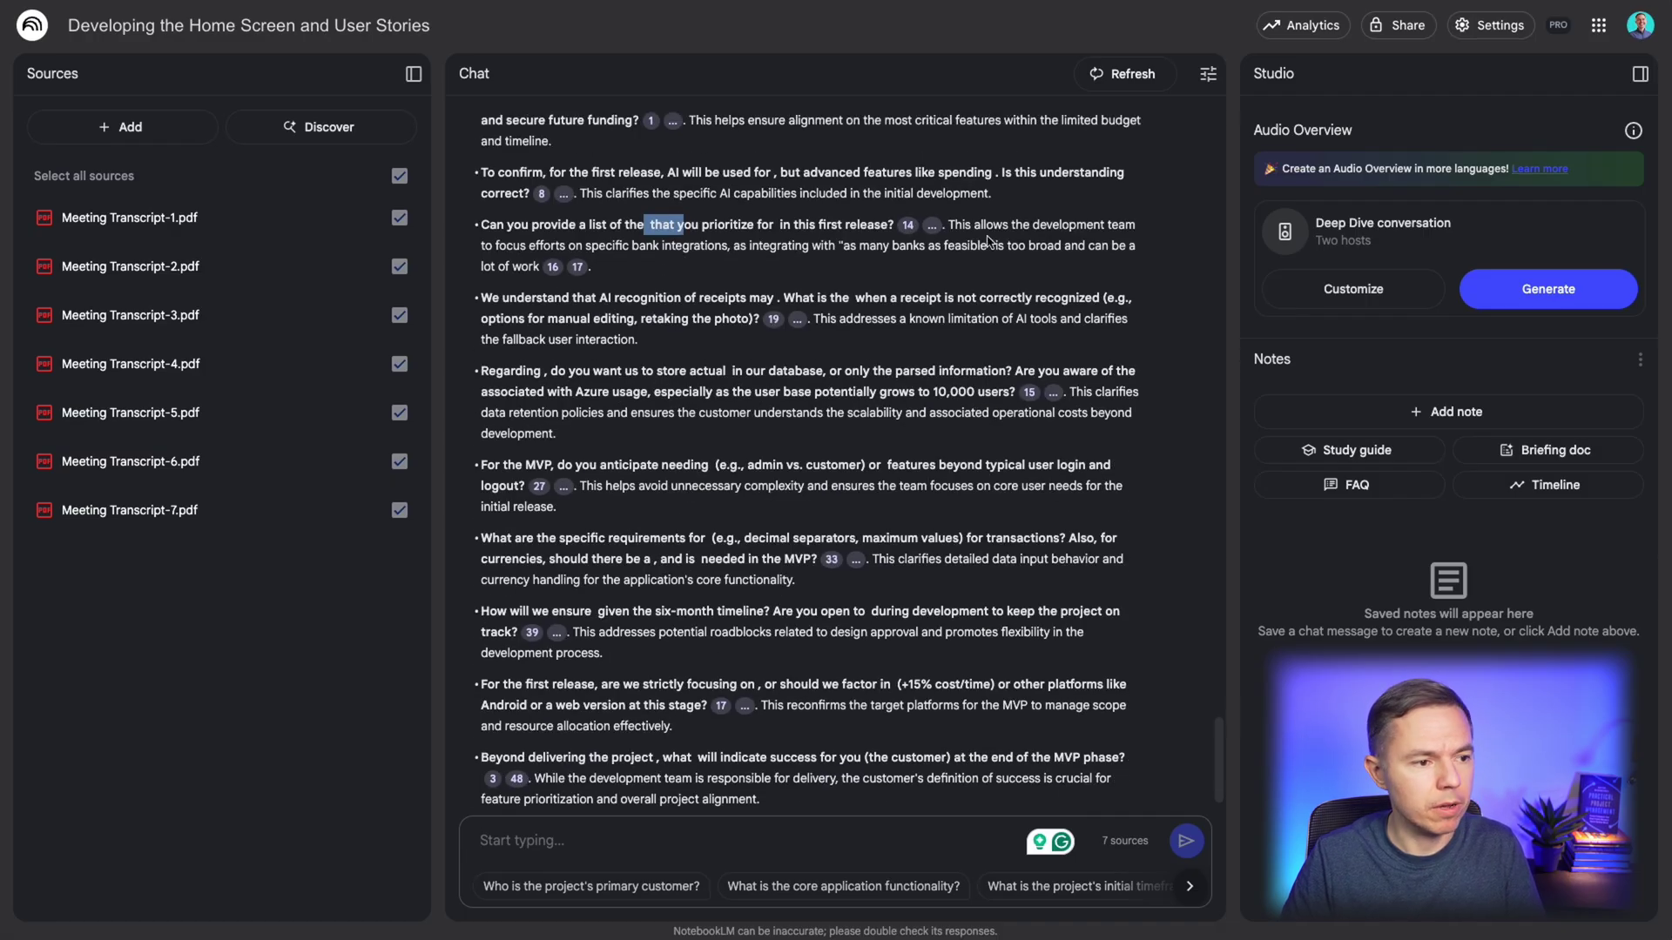
drag(990, 227, 955, 324)
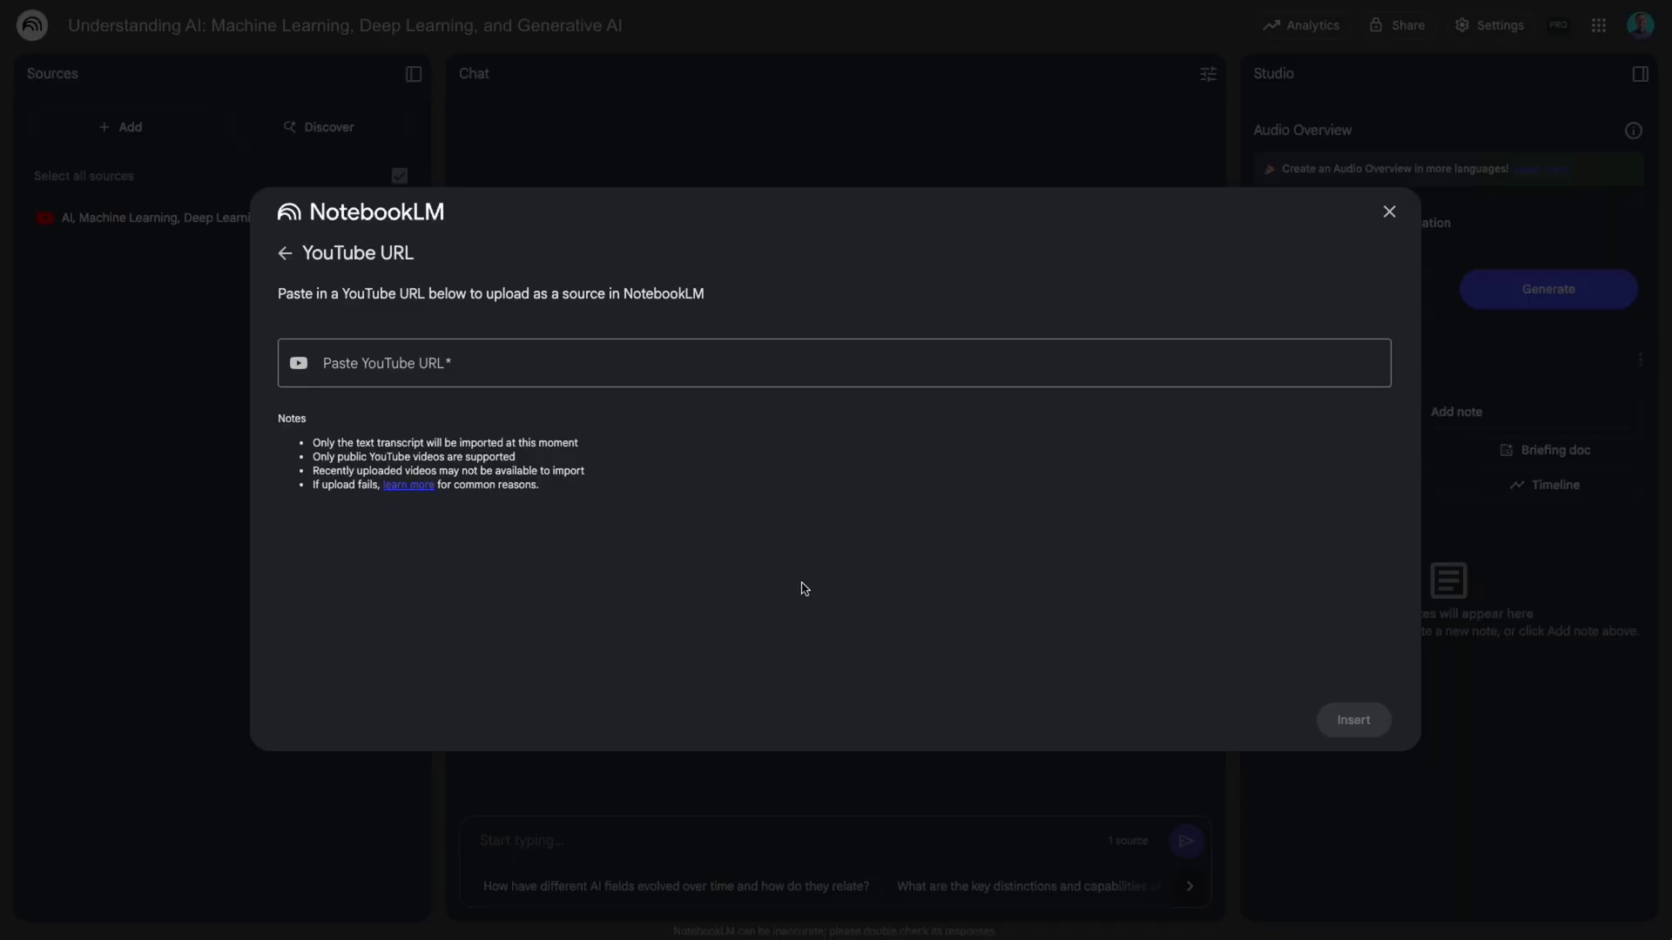
Step: Switch to the YouTube 'what is ai' search results tab
key(super+s)
scroll(74, 821, down, 2)
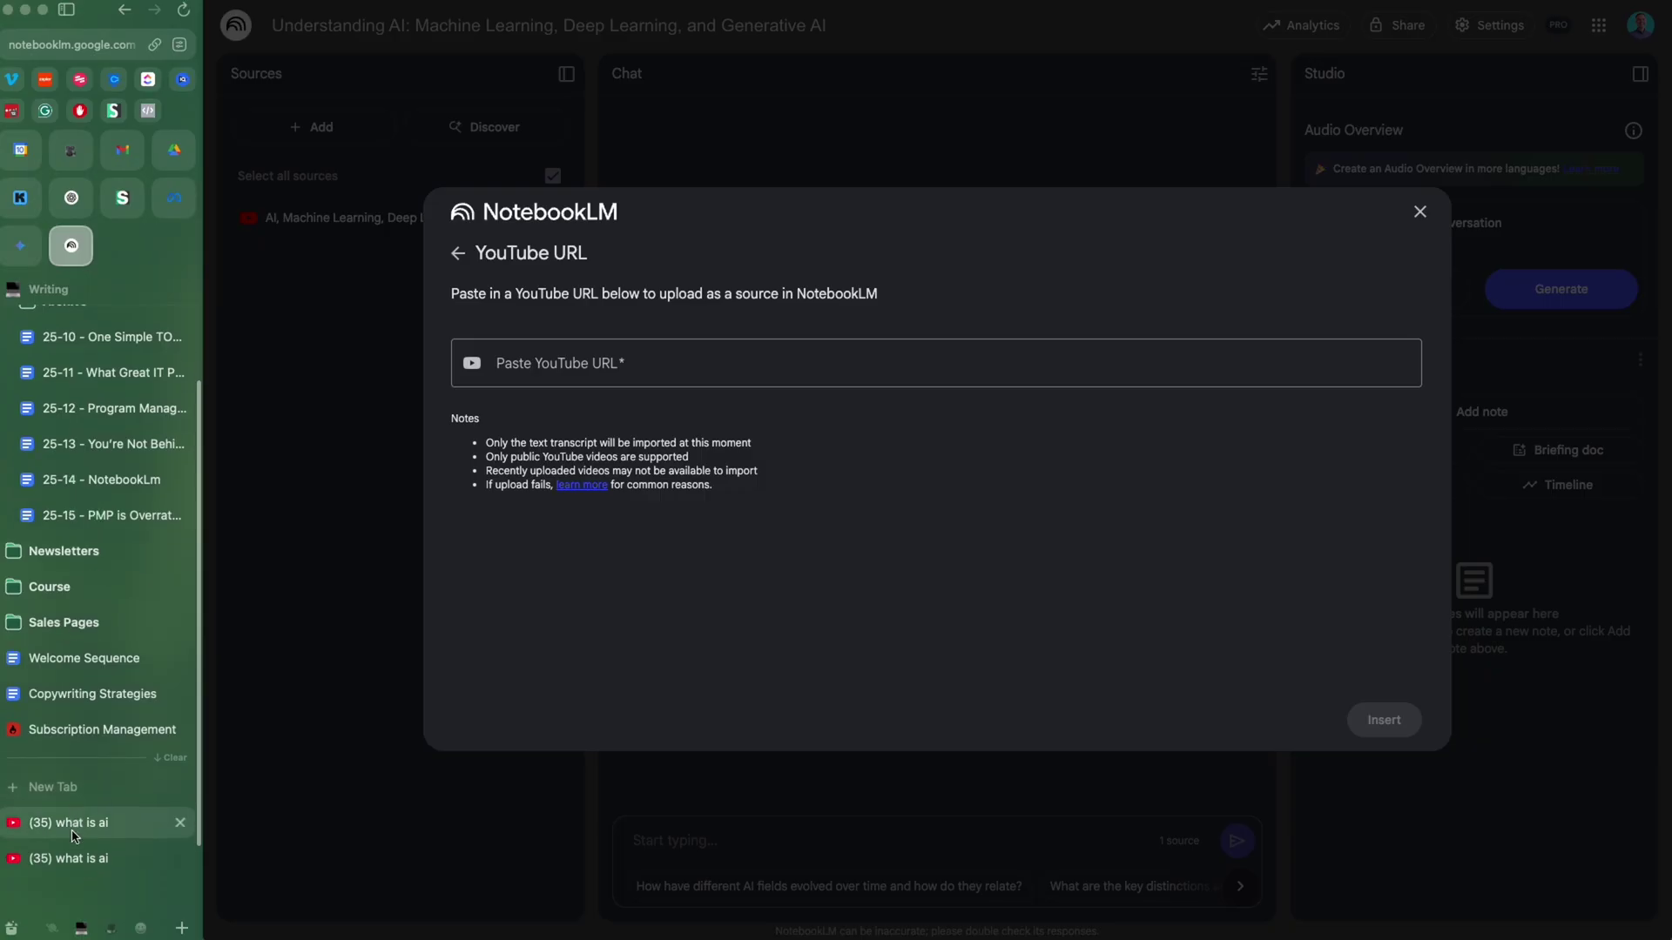
click(75, 857)
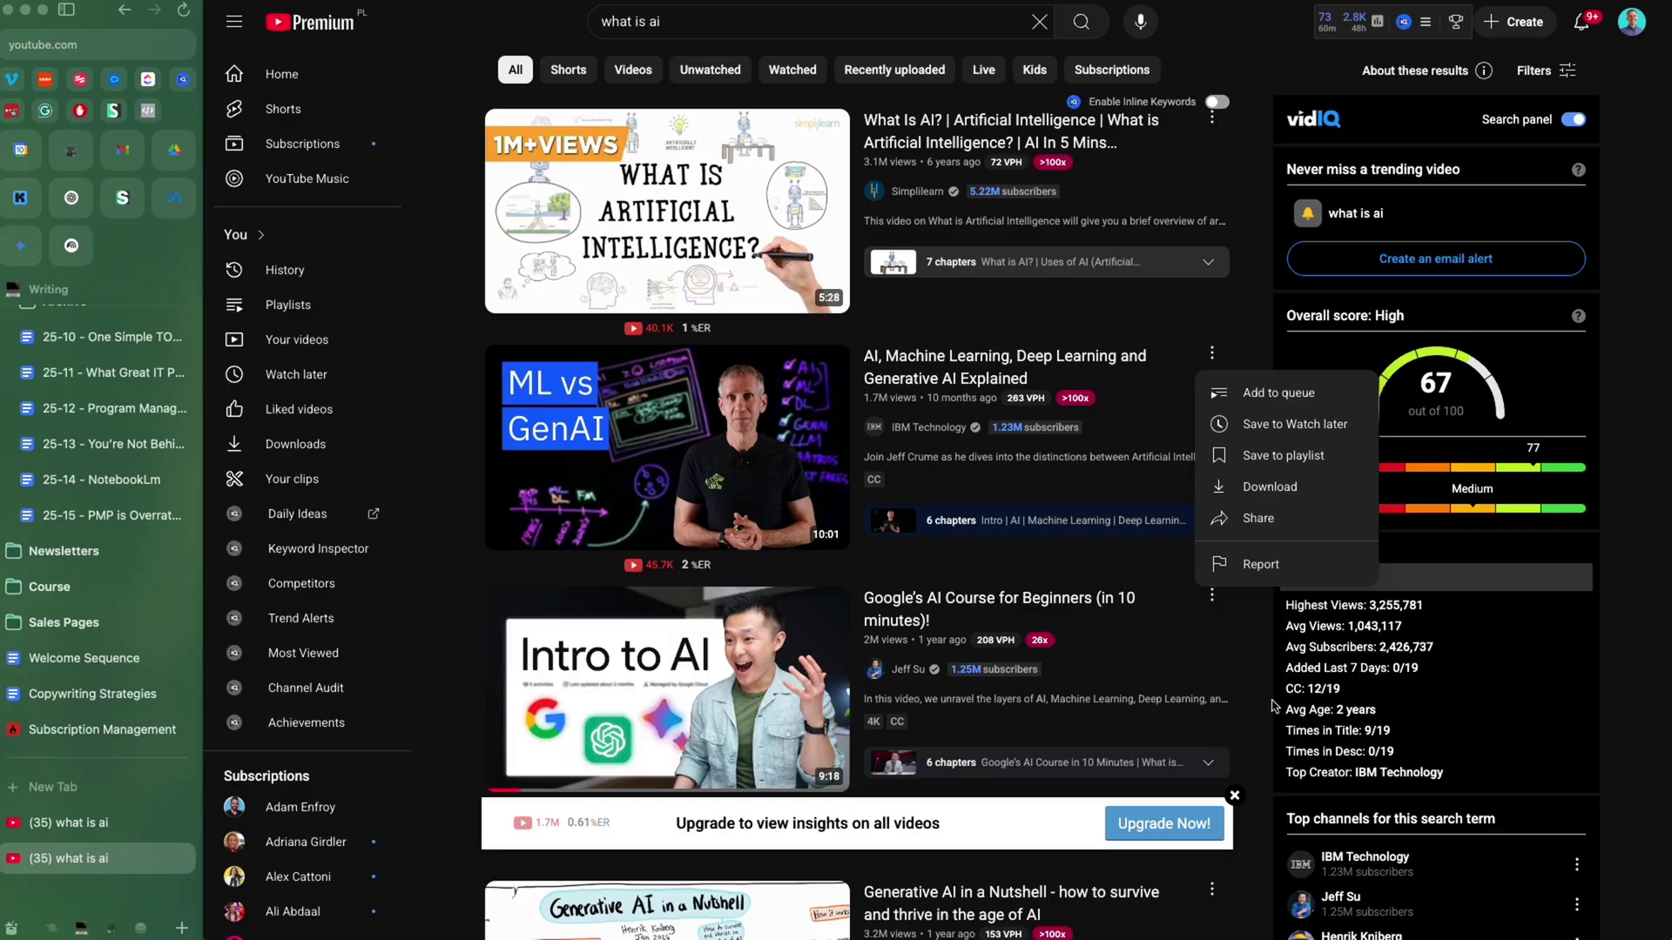
click(1246, 646)
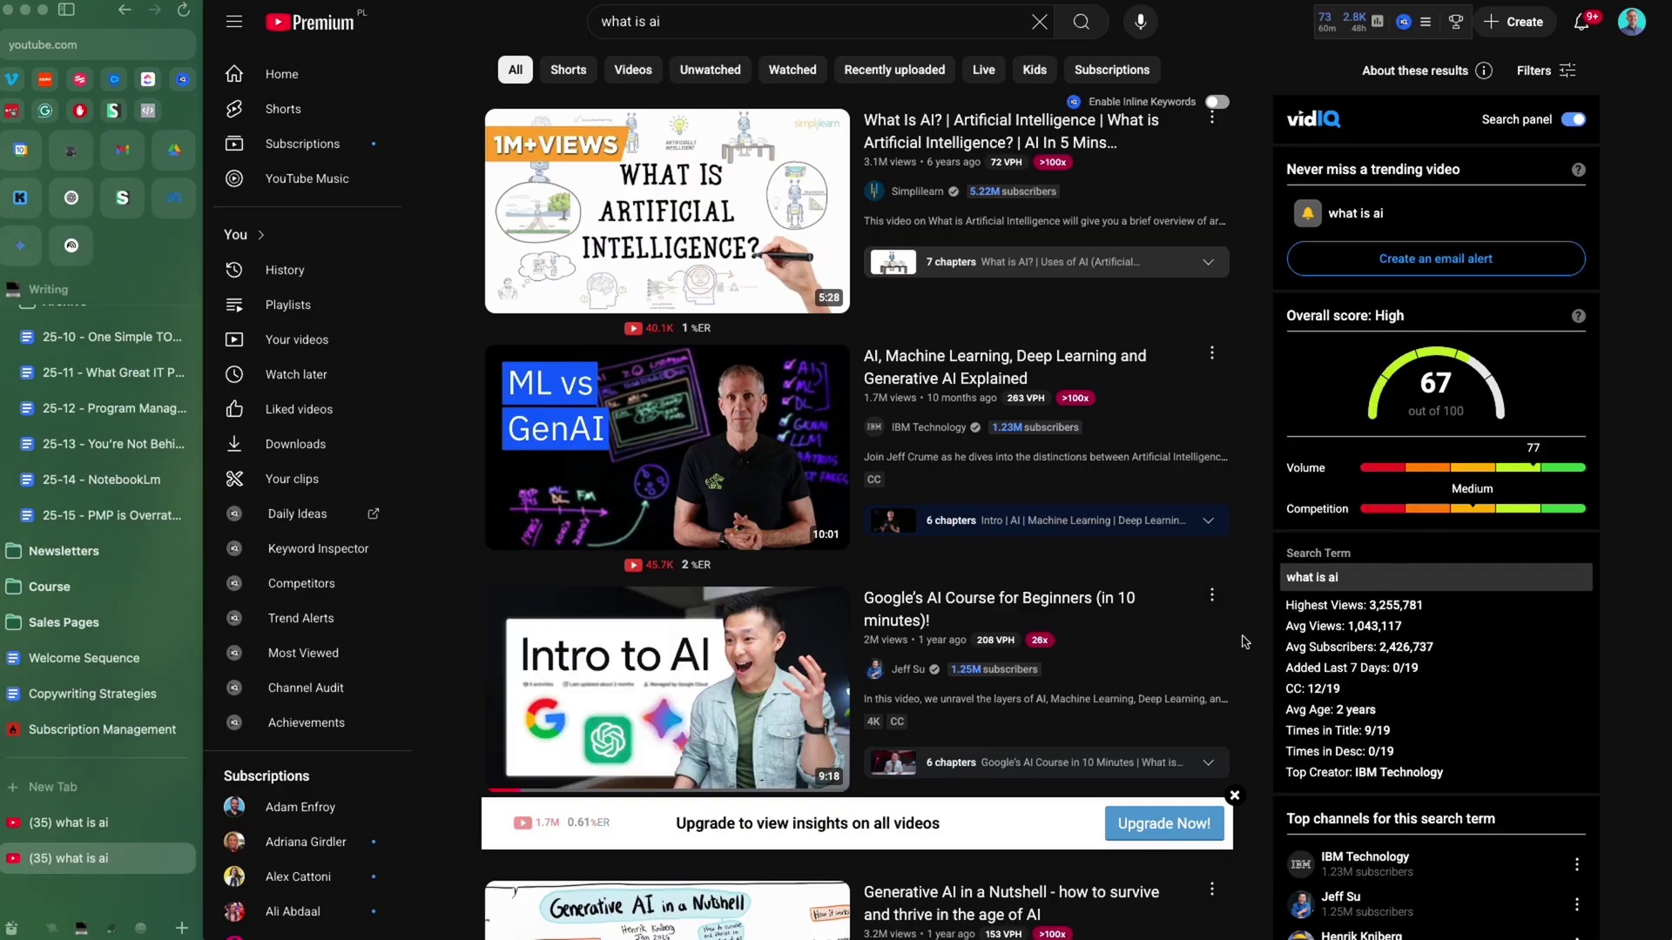
click(69, 823)
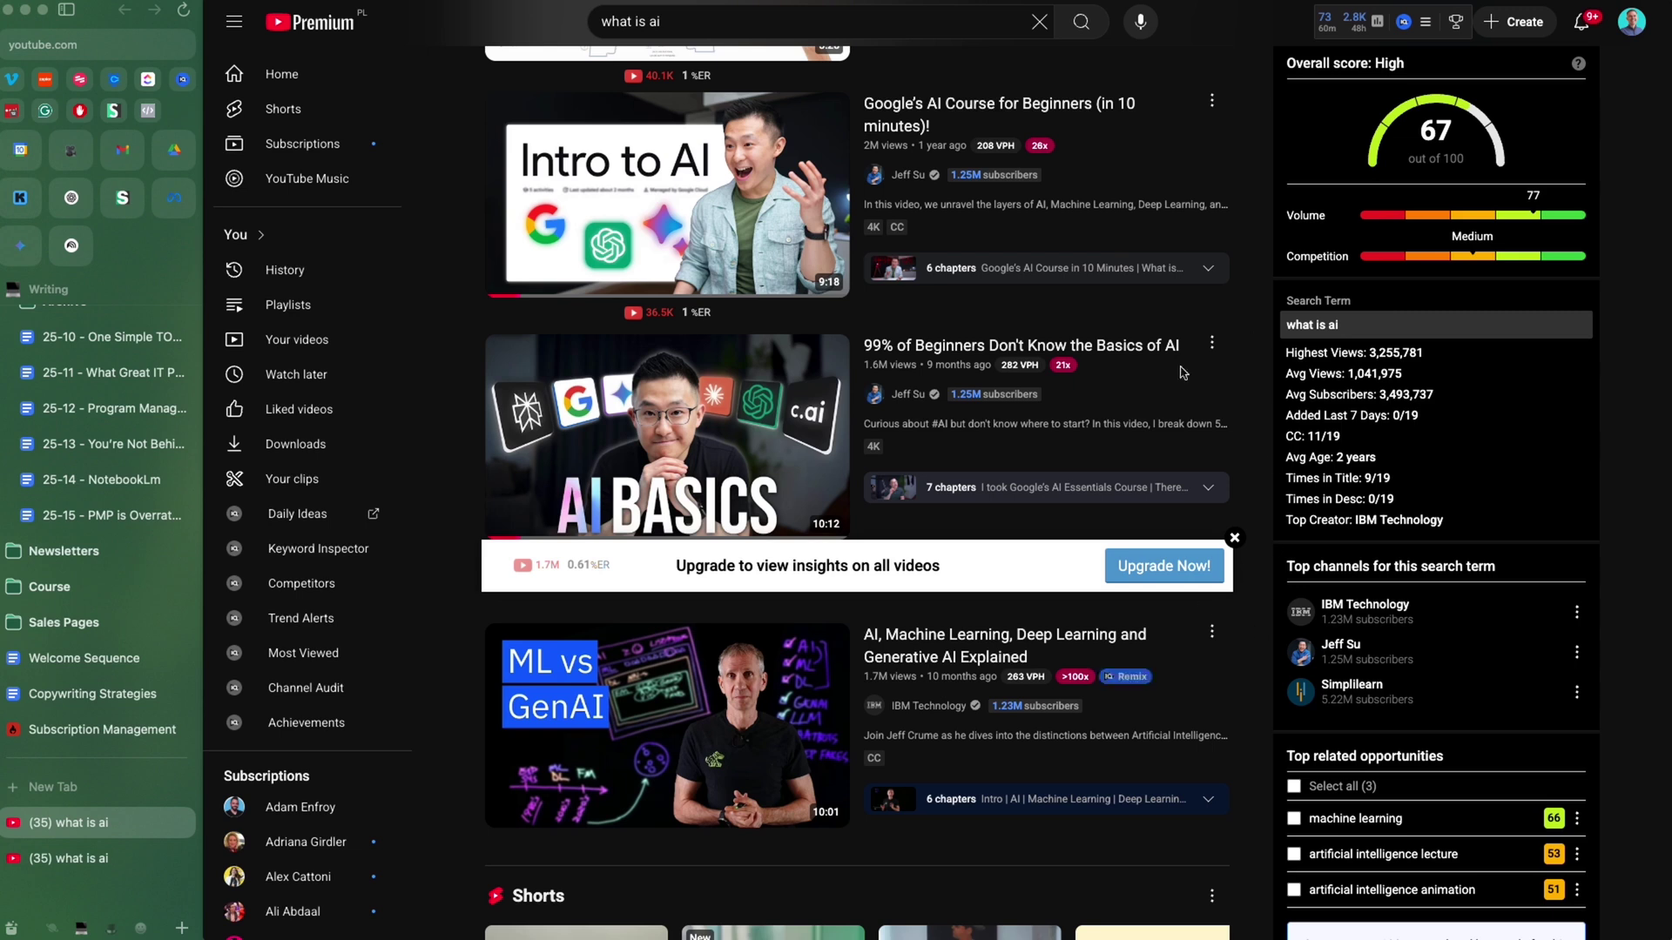
Step: Copy the share link of Google's AI Course for Beginners and return to NotebookLM's YouTube field
click(1211, 101)
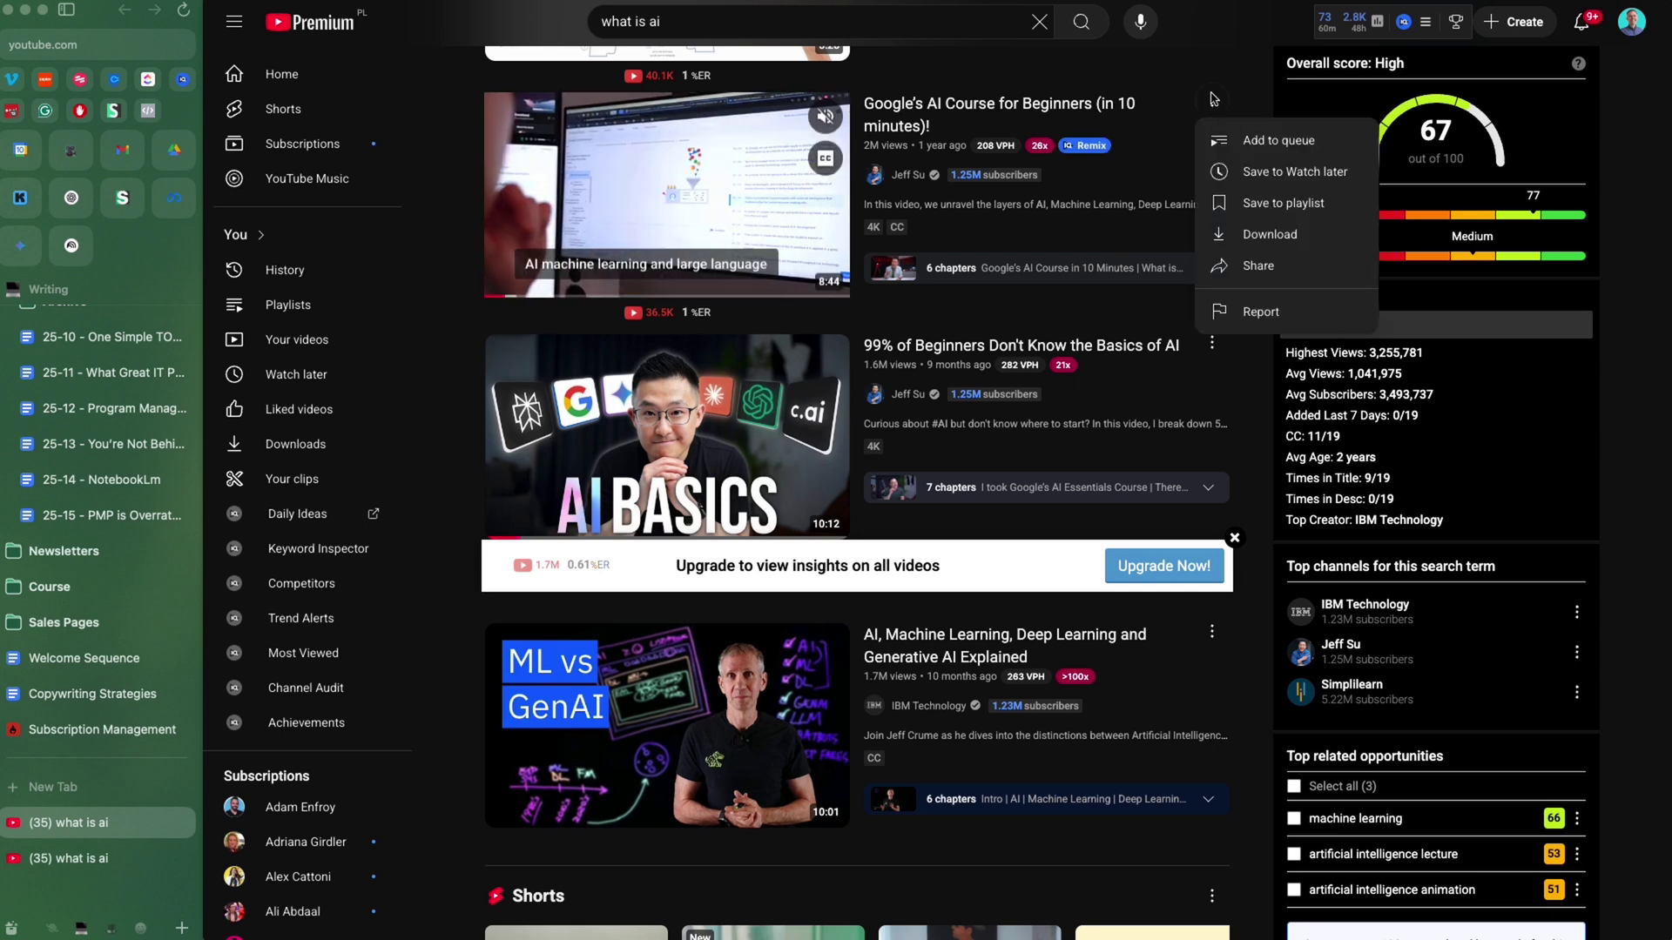
click(1304, 269)
click(1081, 560)
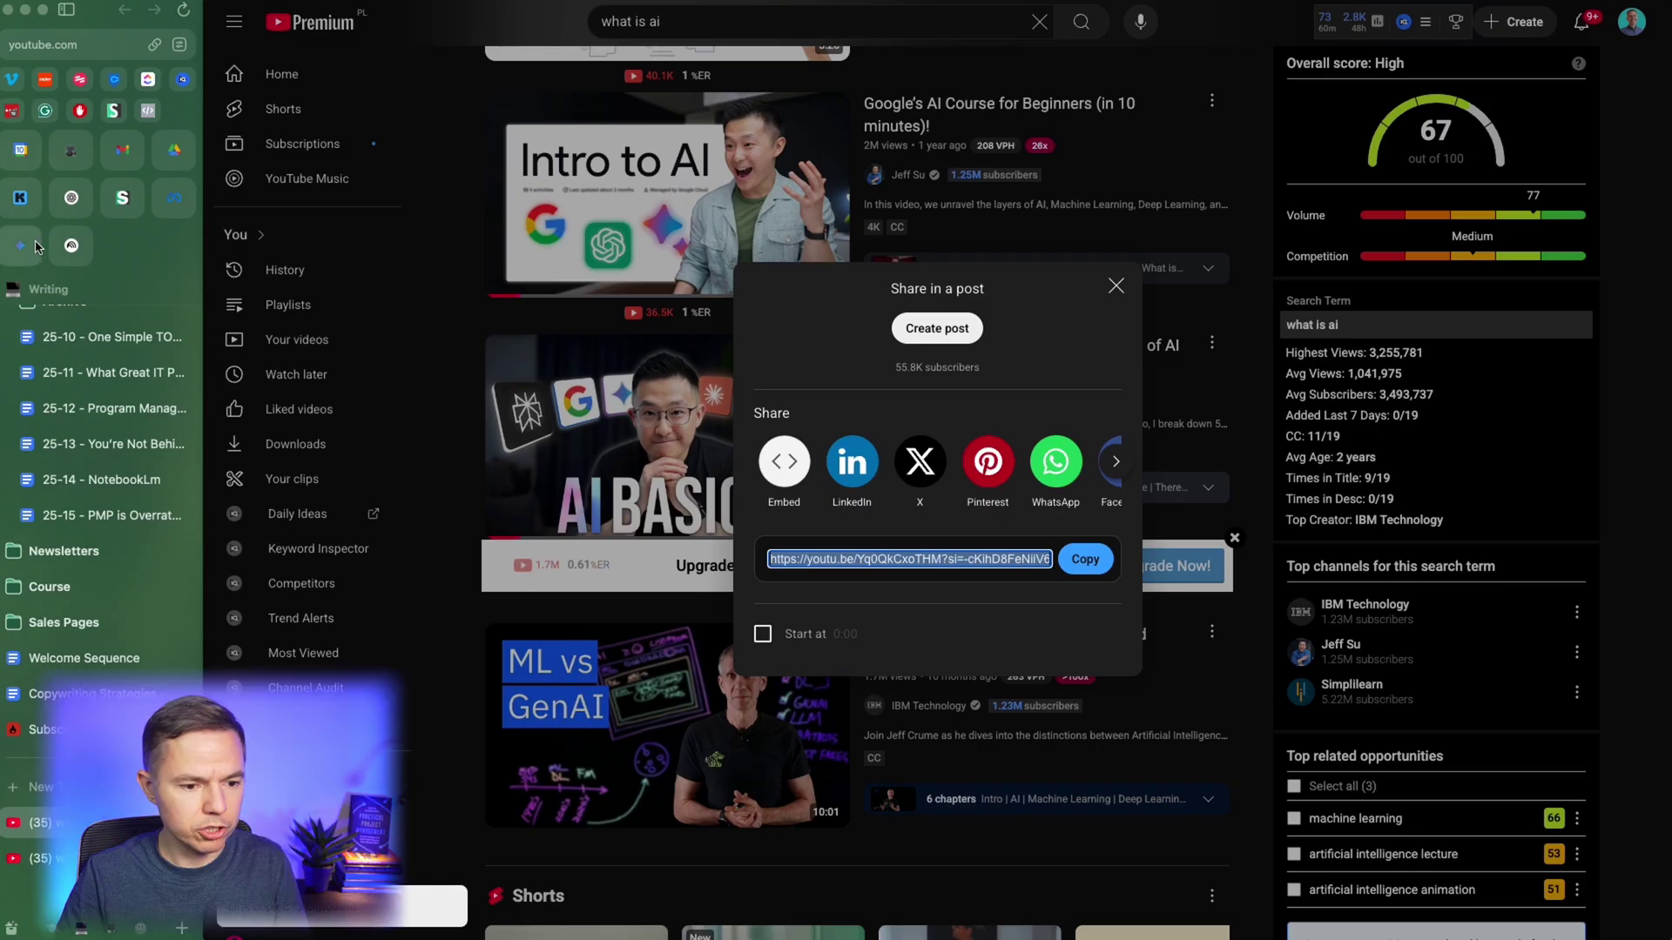
click(73, 246)
click(386, 369)
Step: Insert the Google's AI Course video link as a source and create a study guide from both videos
key(ctrl+v)
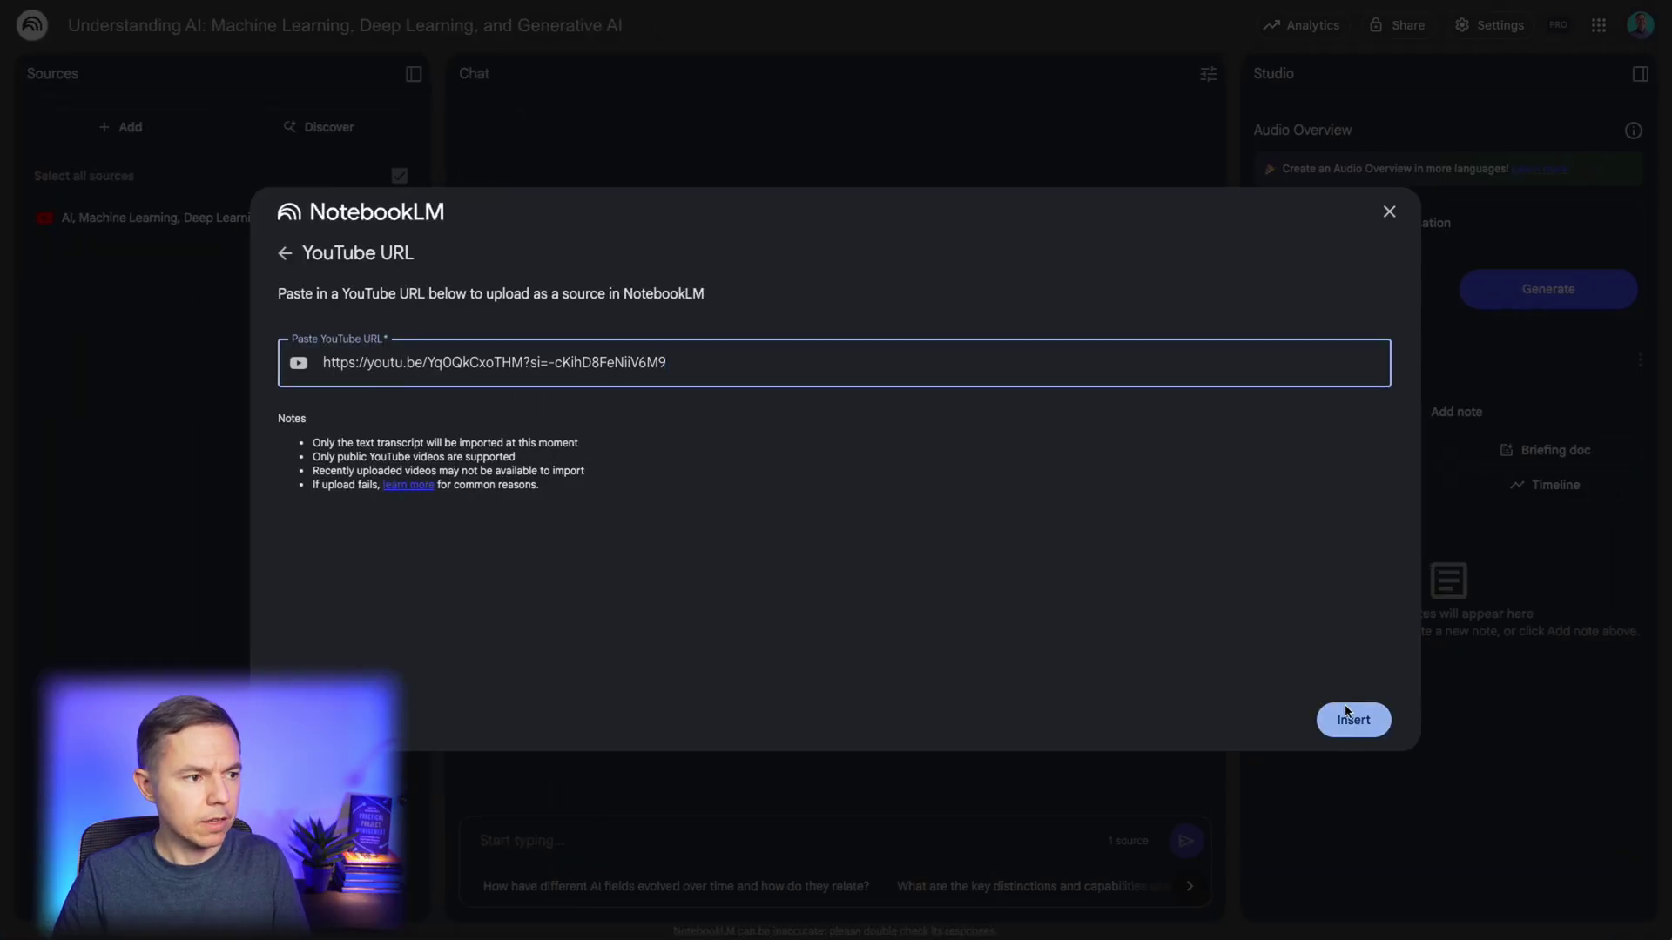
click(1353, 720)
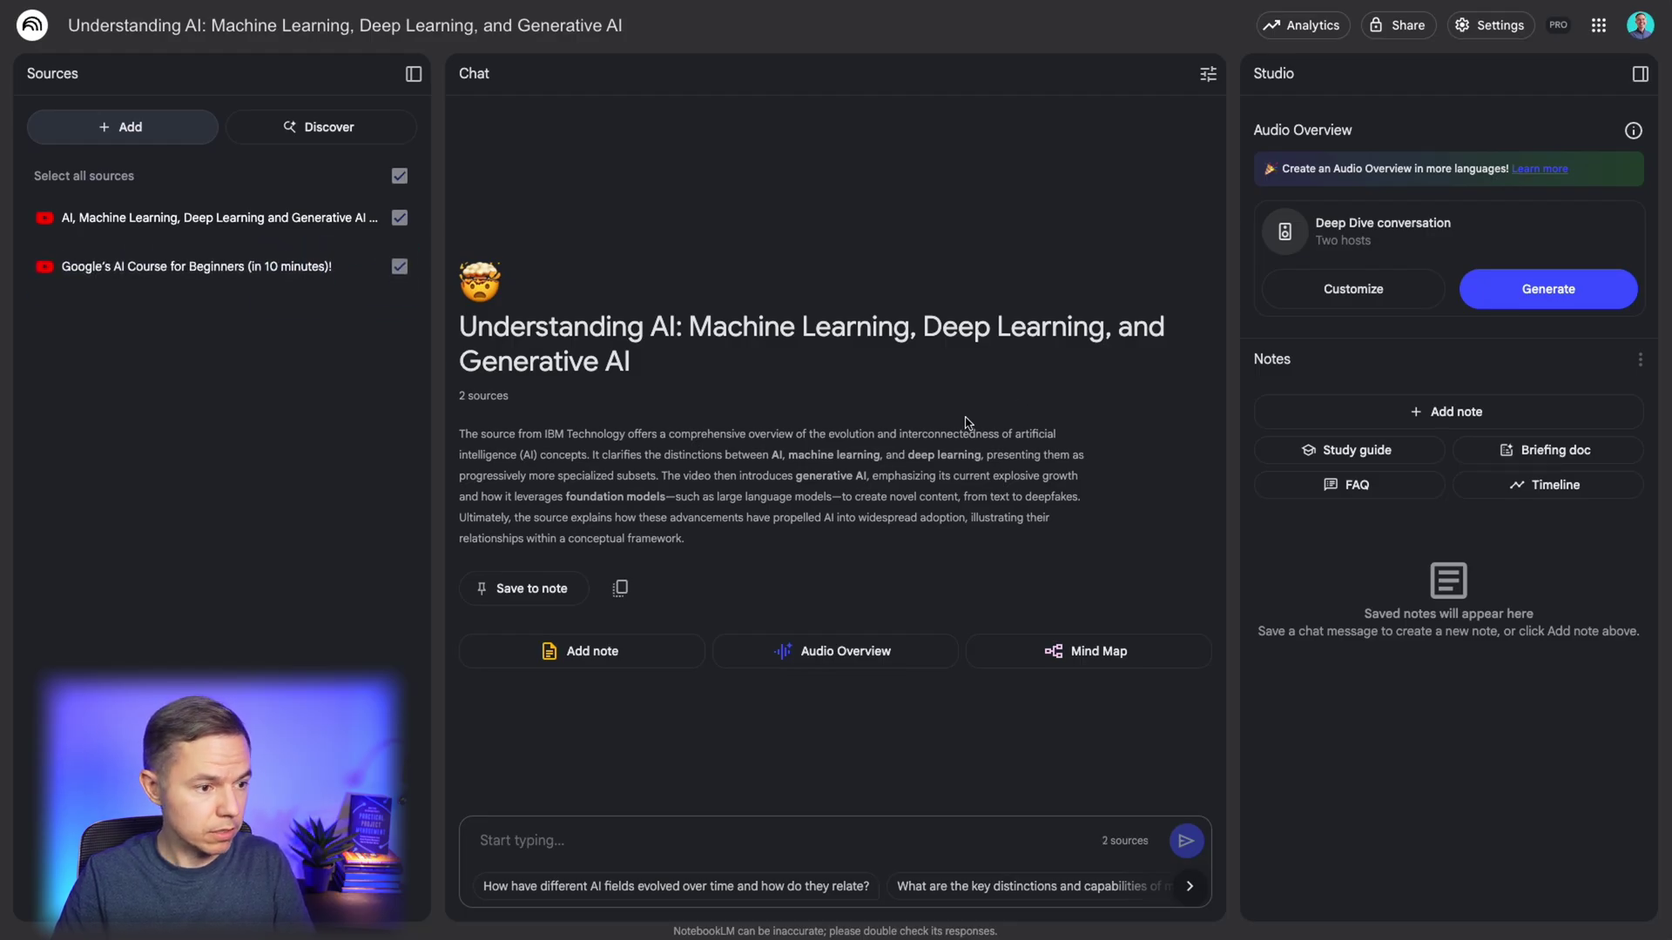
click(1391, 453)
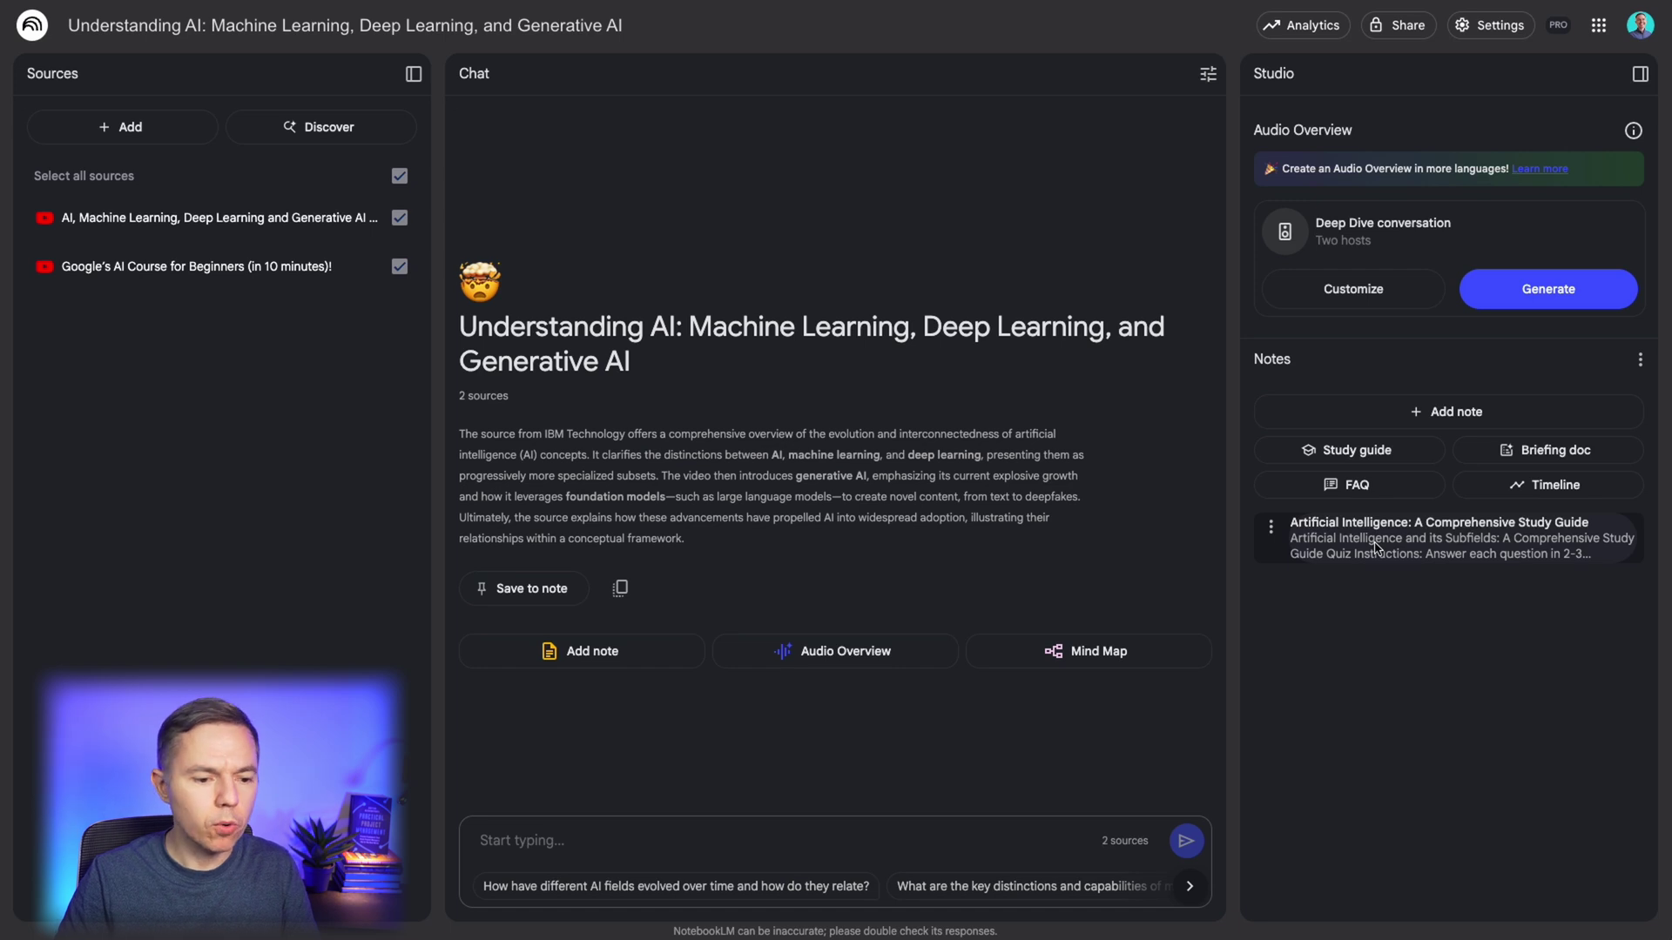
click(1375, 547)
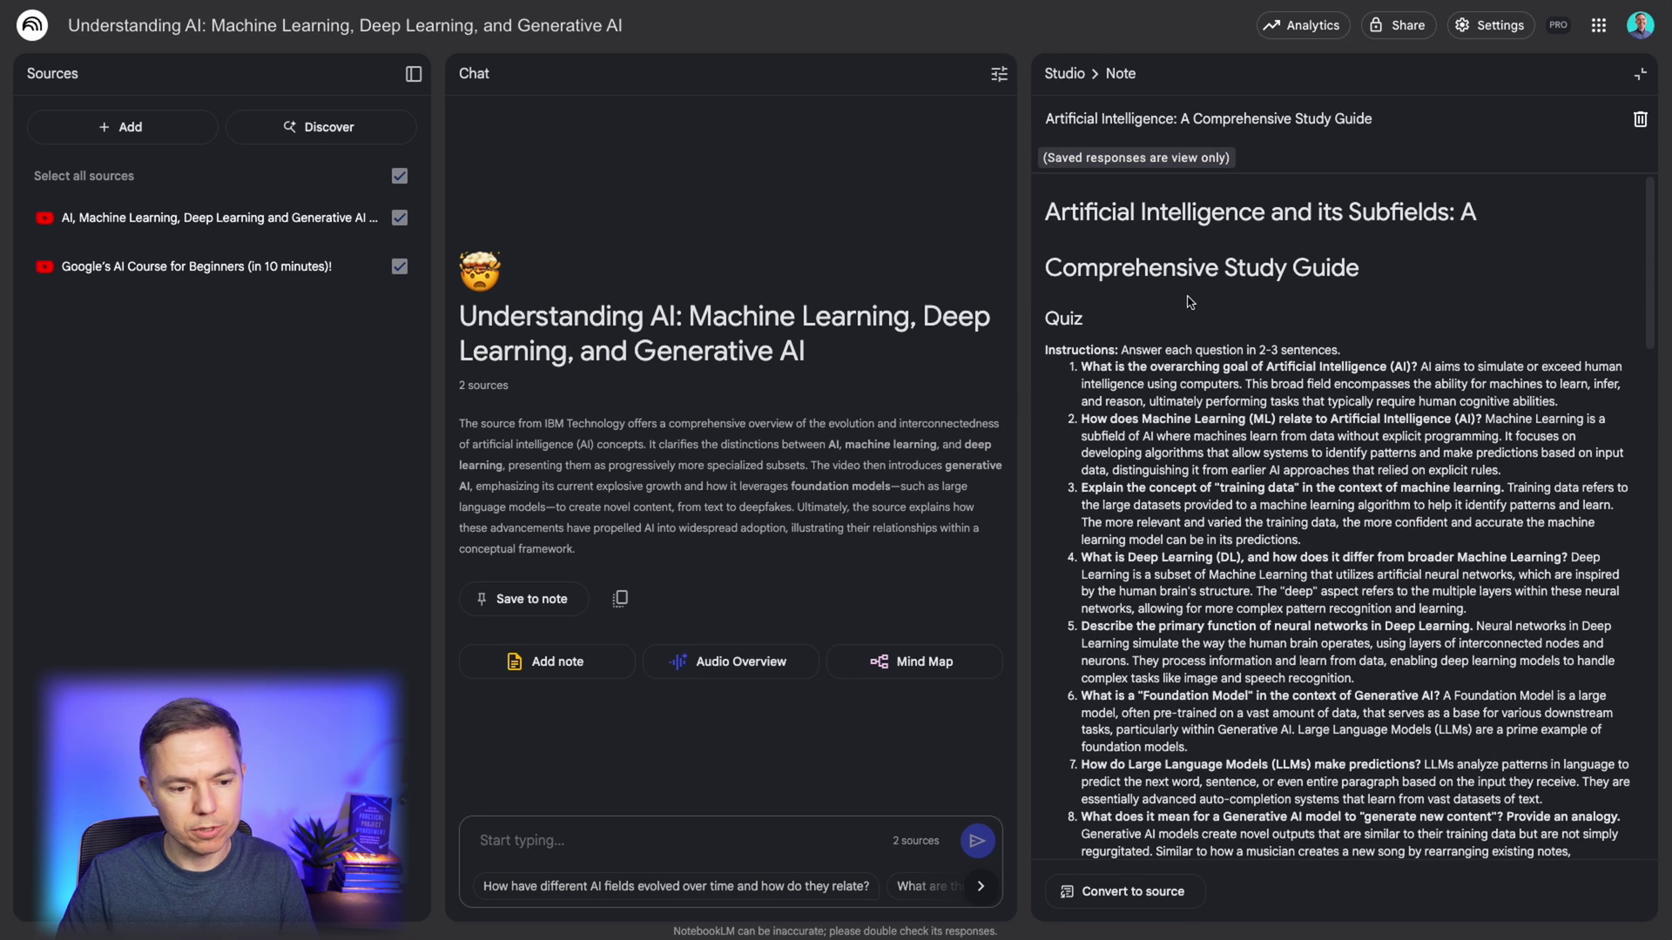
scroll(1290, 591, down, 3)
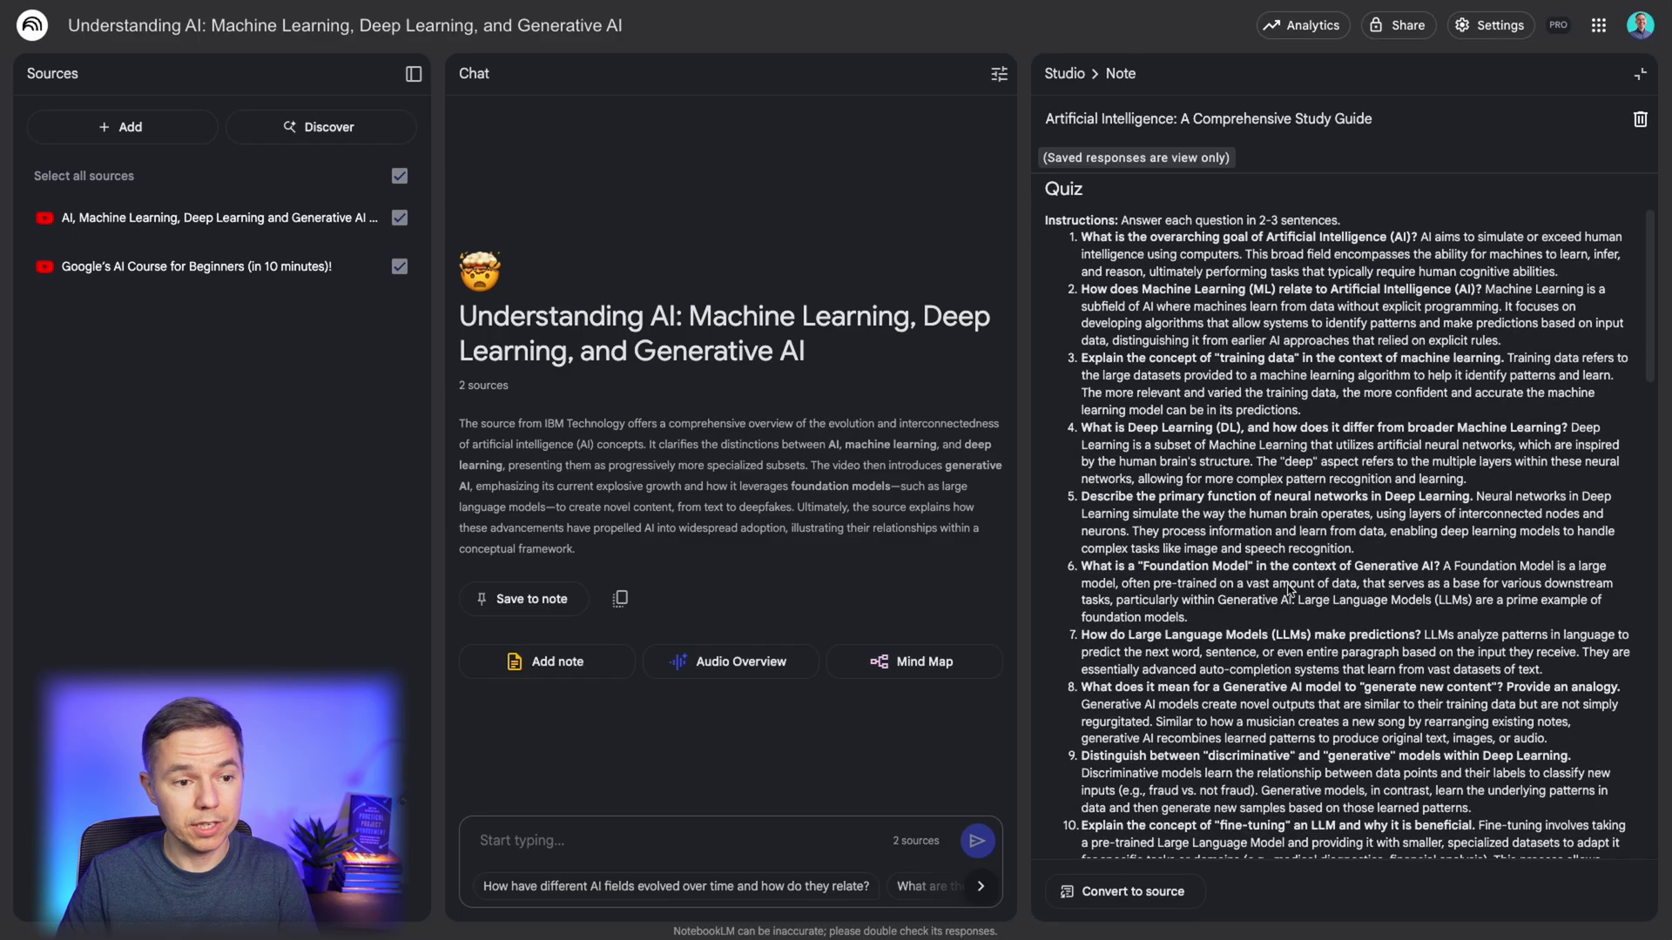
scroll(1289, 591, down, 1)
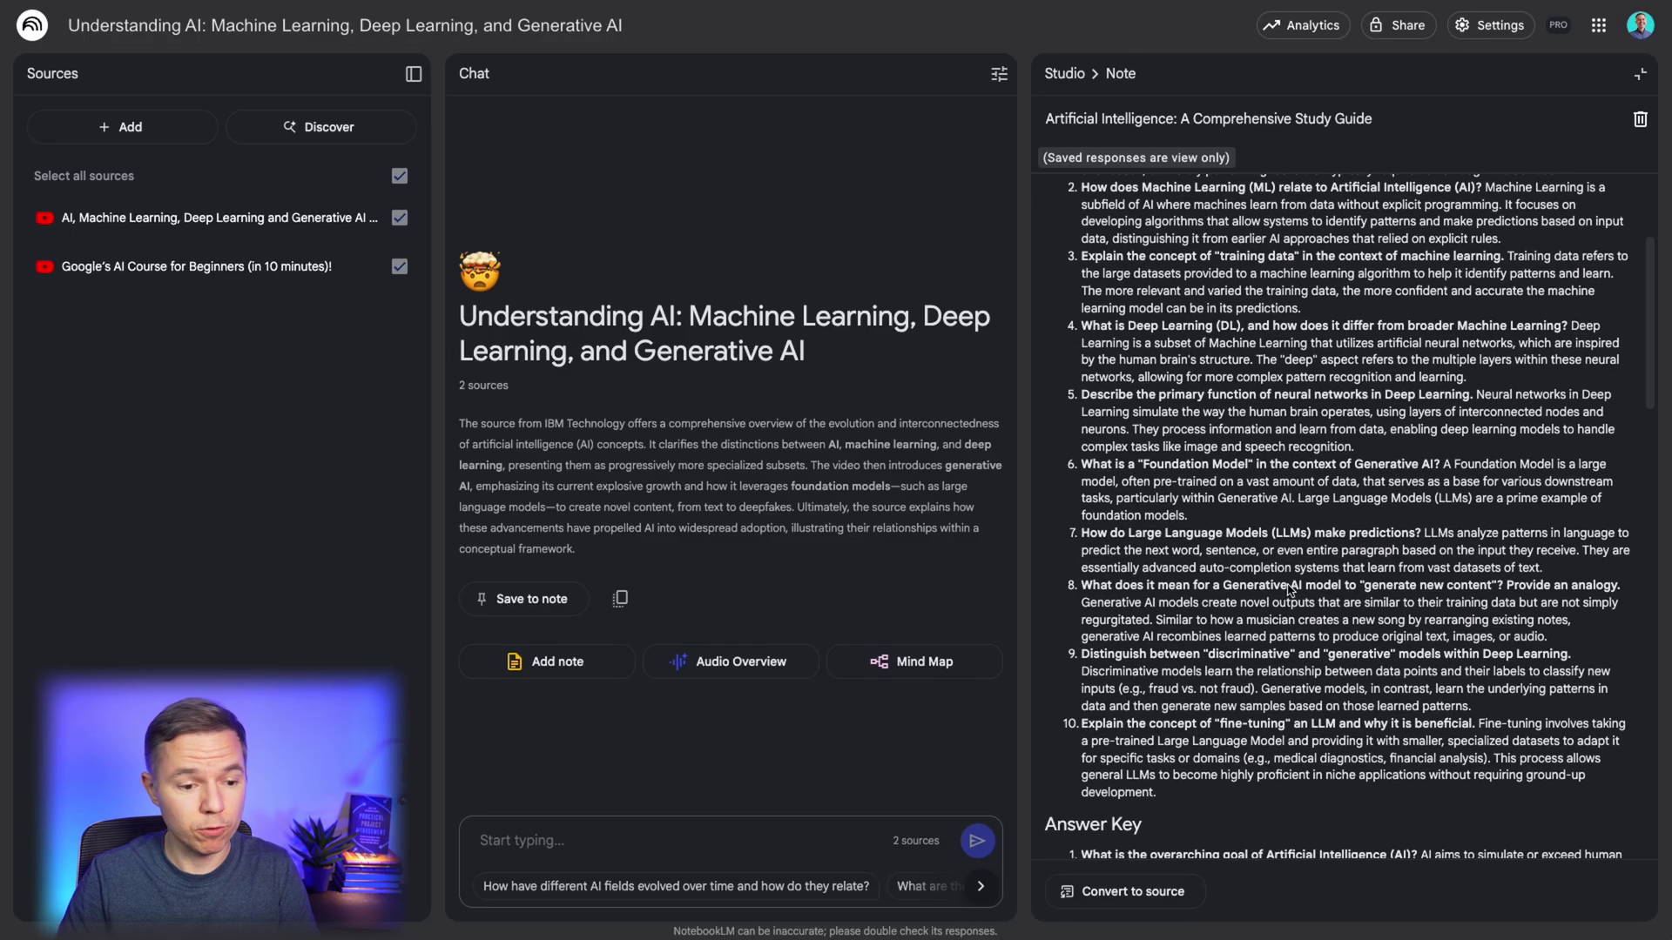
scroll(1290, 592, down, 3)
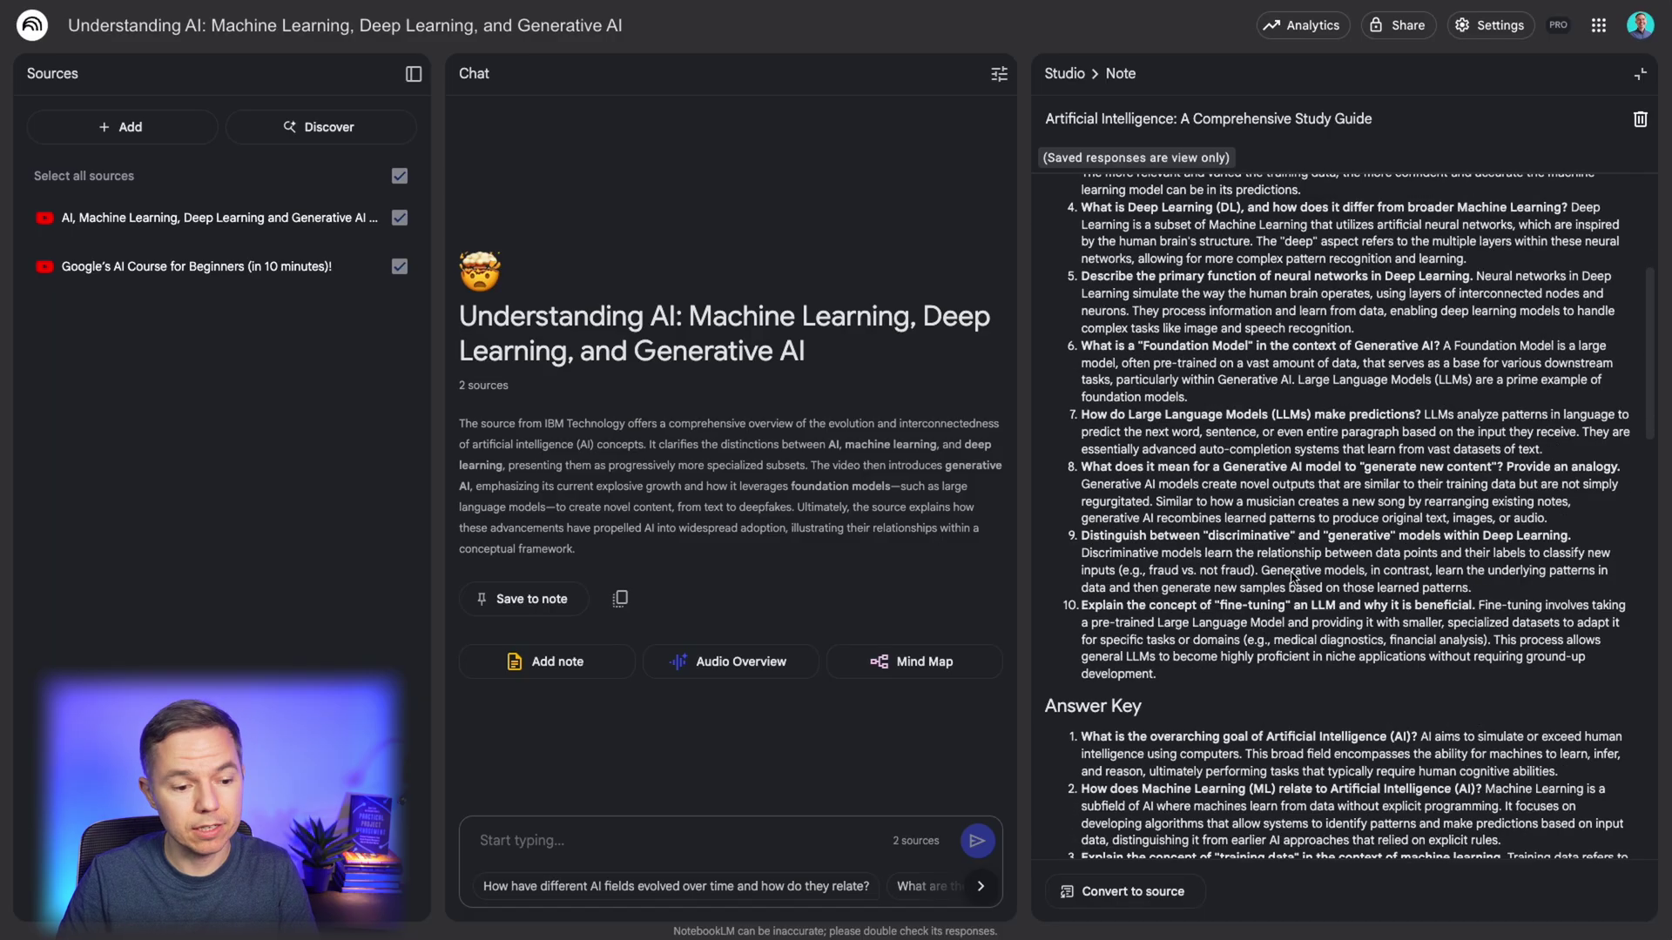
scroll(1280, 523, up, 7)
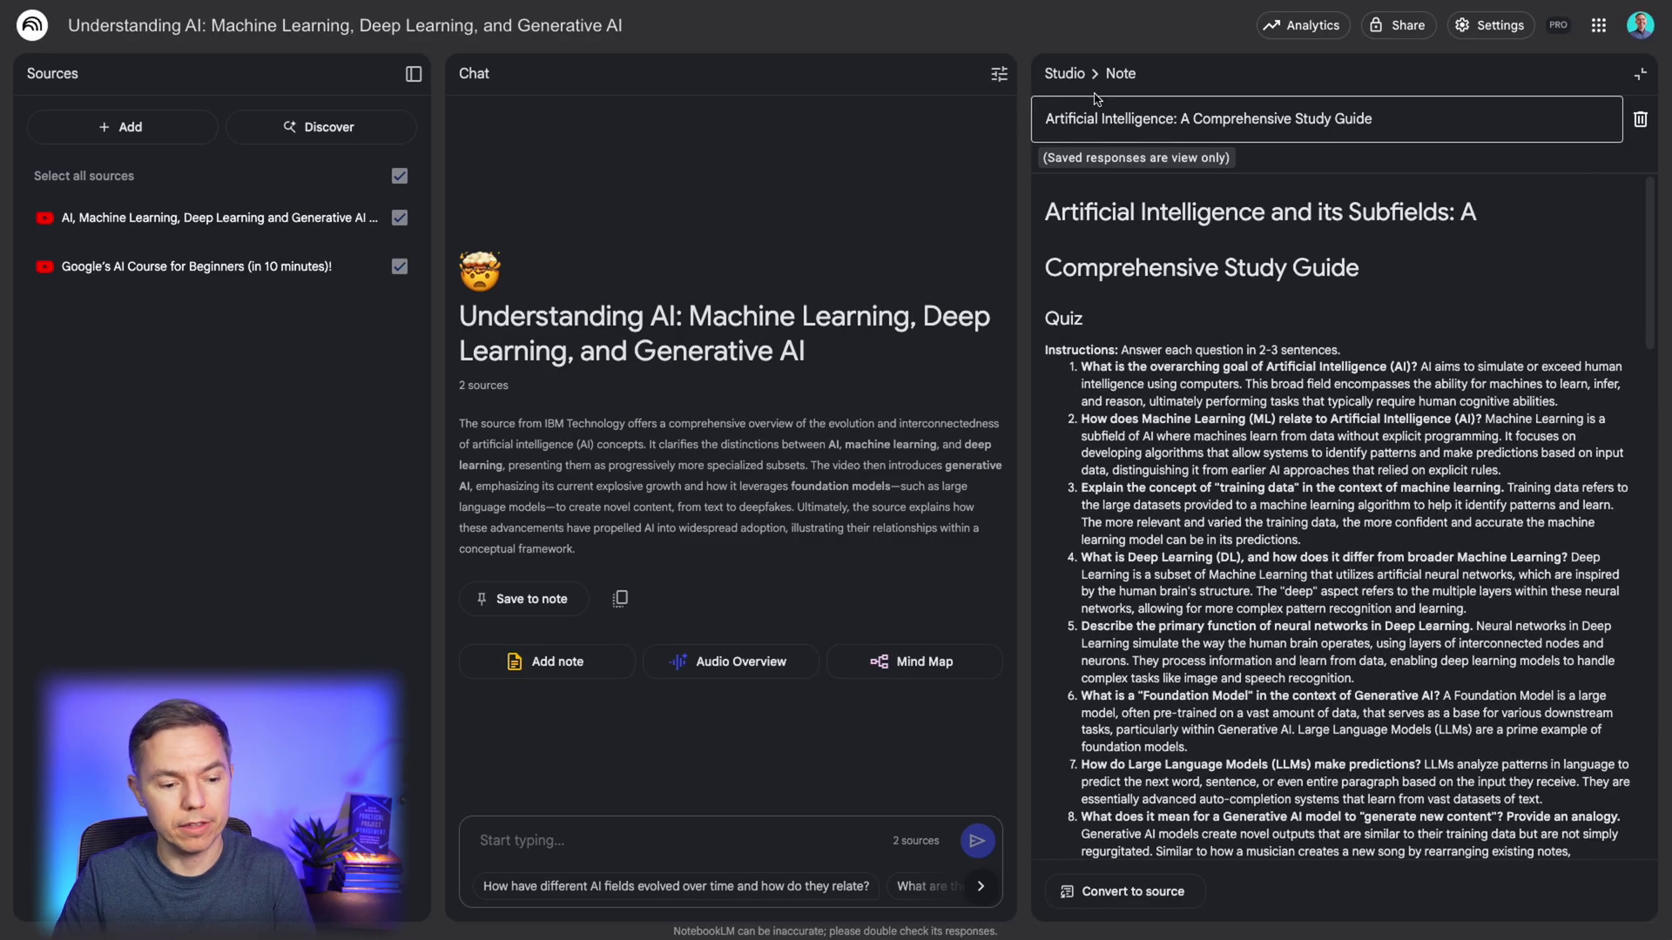
click(1064, 74)
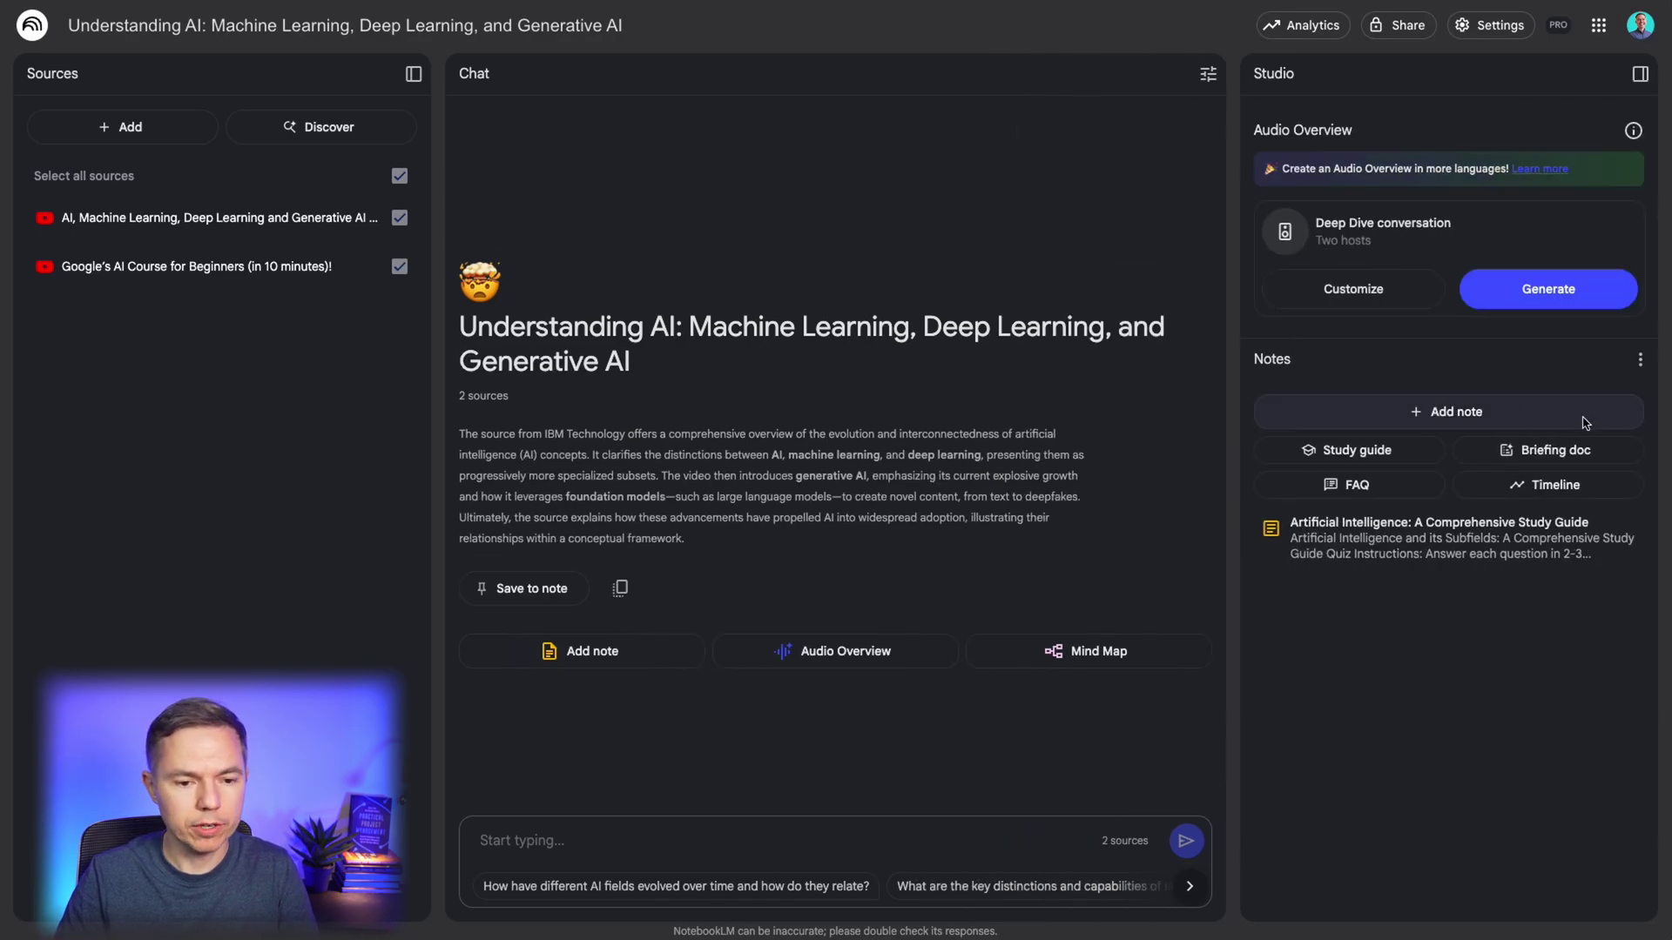
Step: Generate the 'Hierarchy of AI' briefing doc and read through its key applications
click(1571, 455)
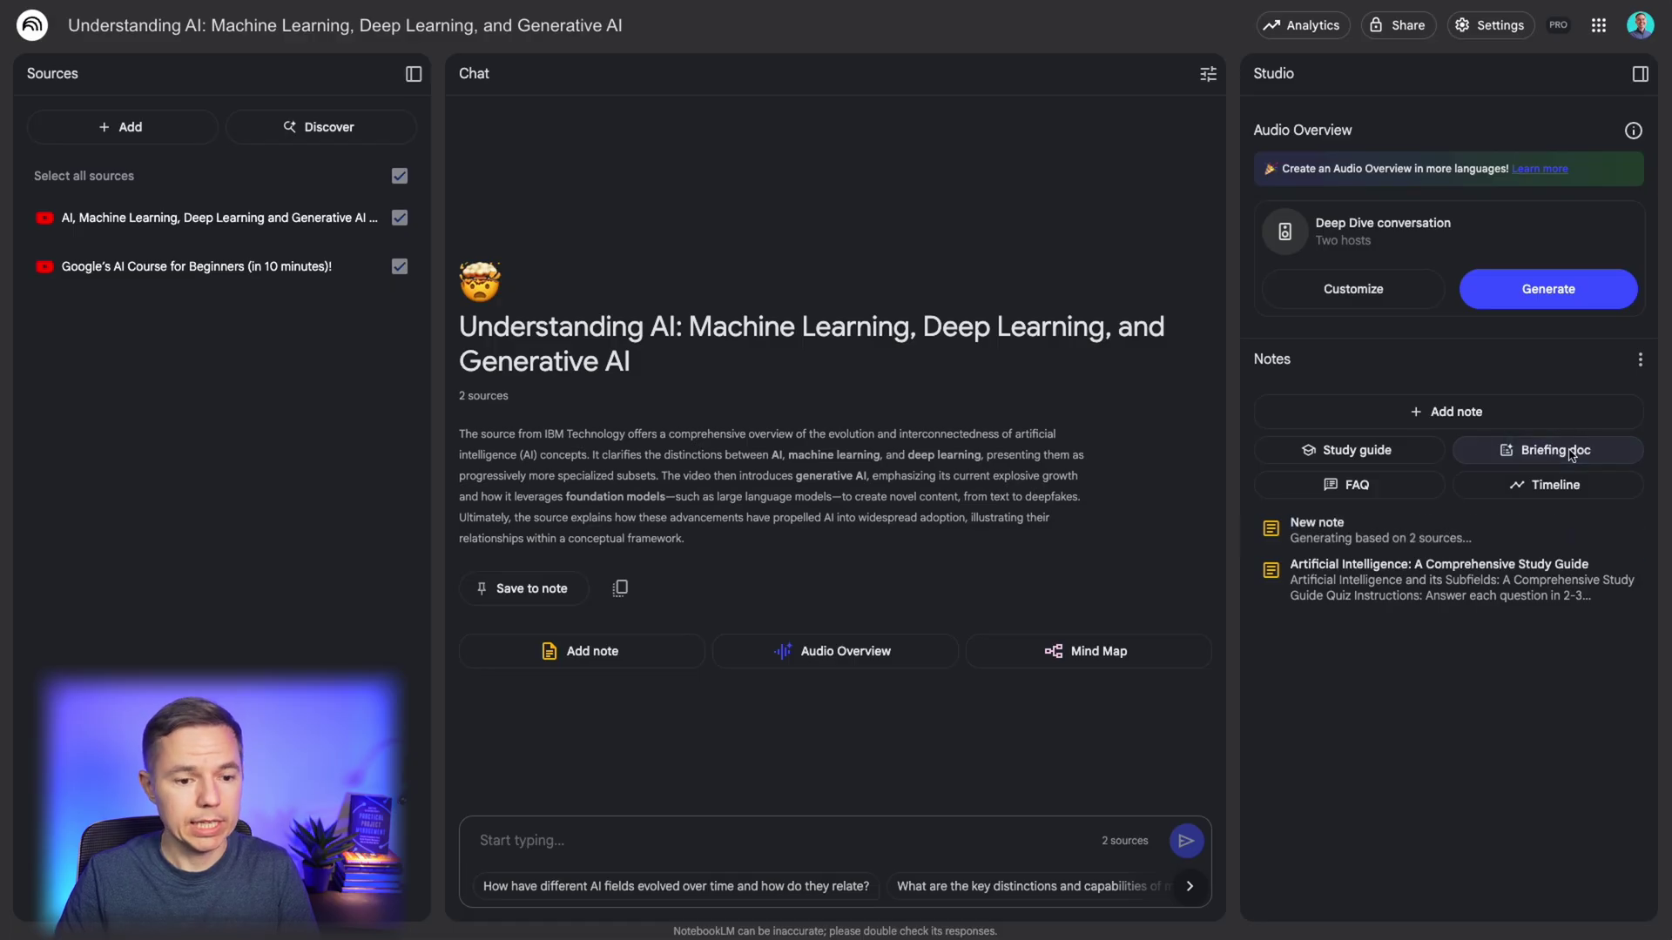
click(1437, 537)
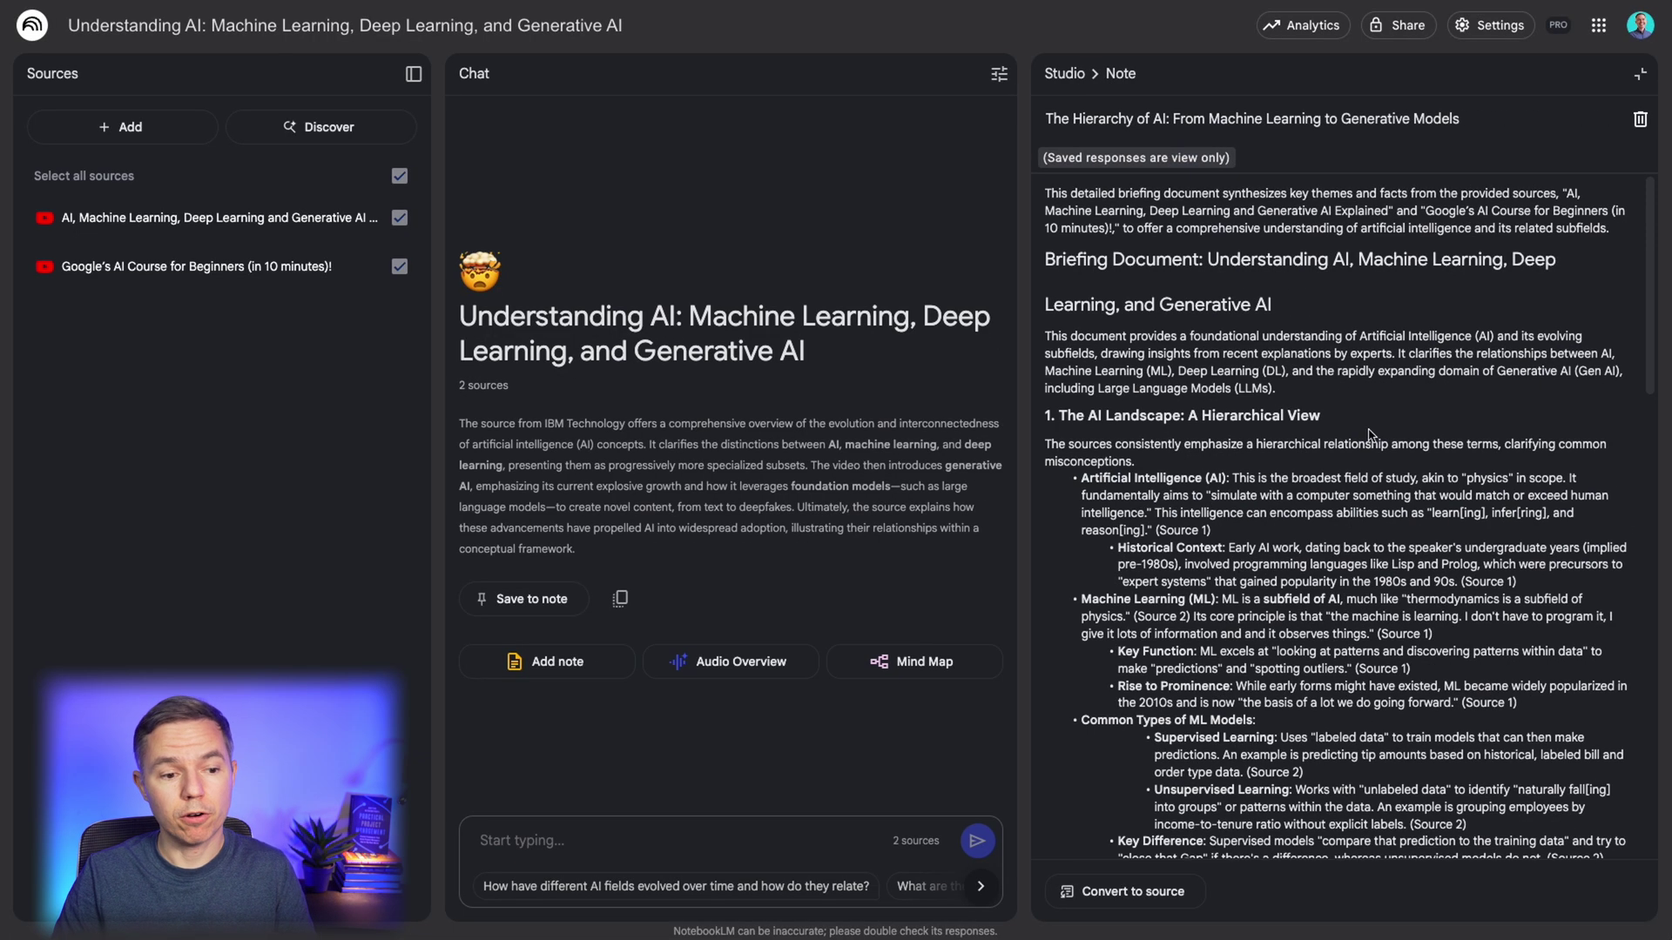
scroll(1371, 433, down, 1)
scroll(1371, 433, down, 4)
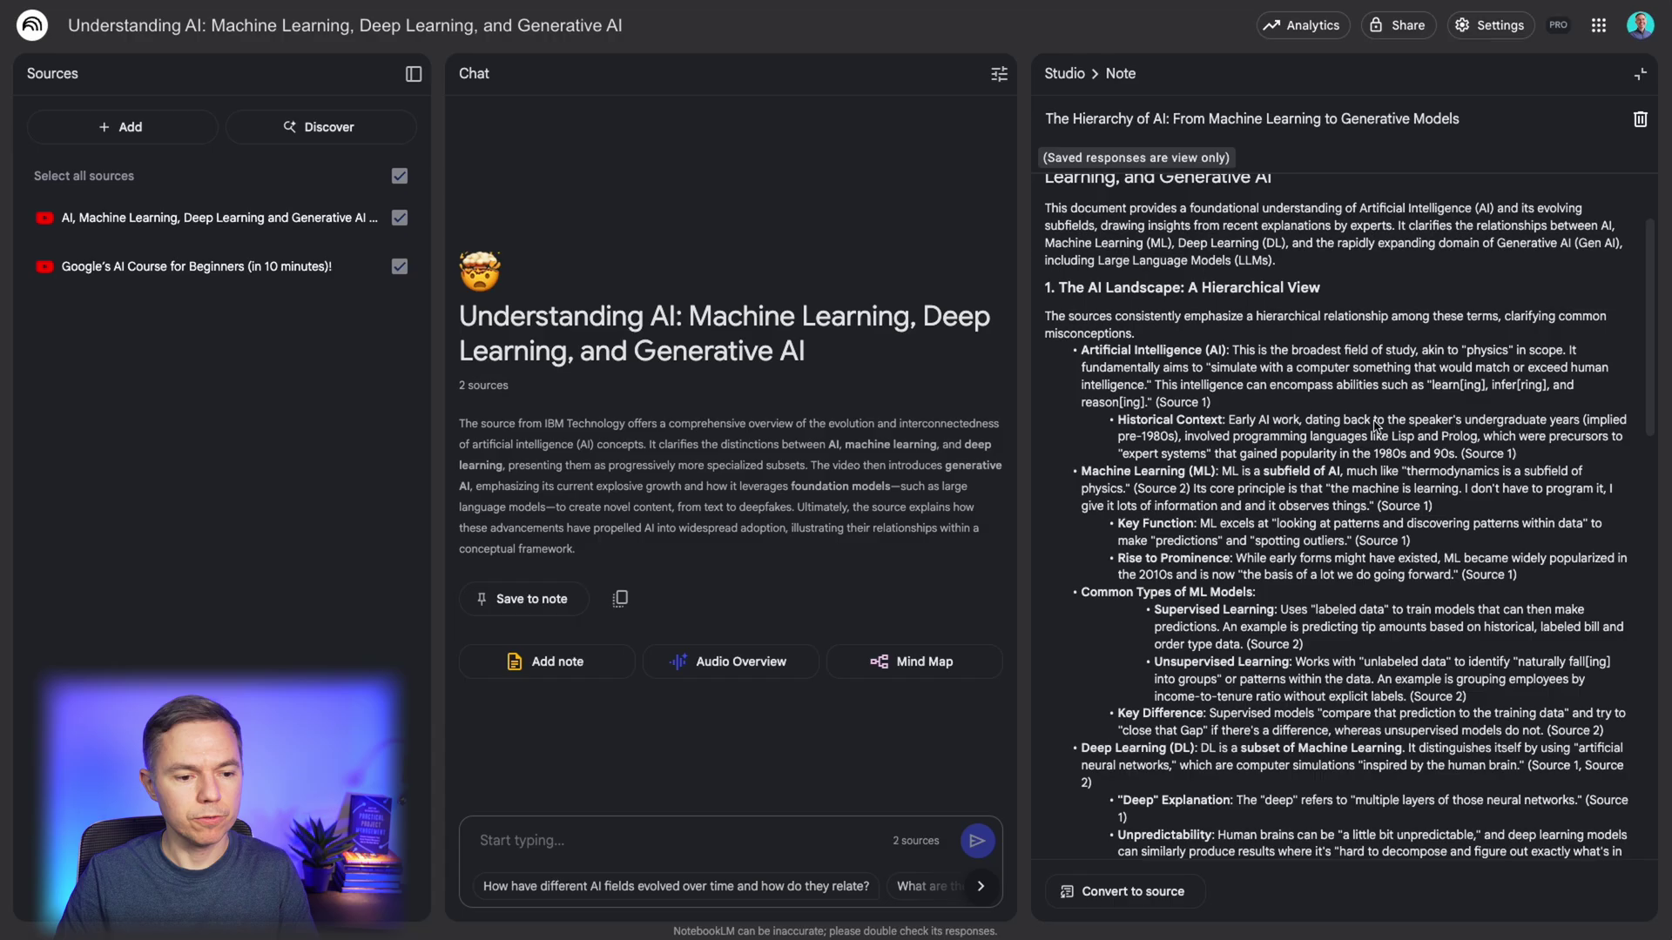
scroll(1371, 409, down, 5)
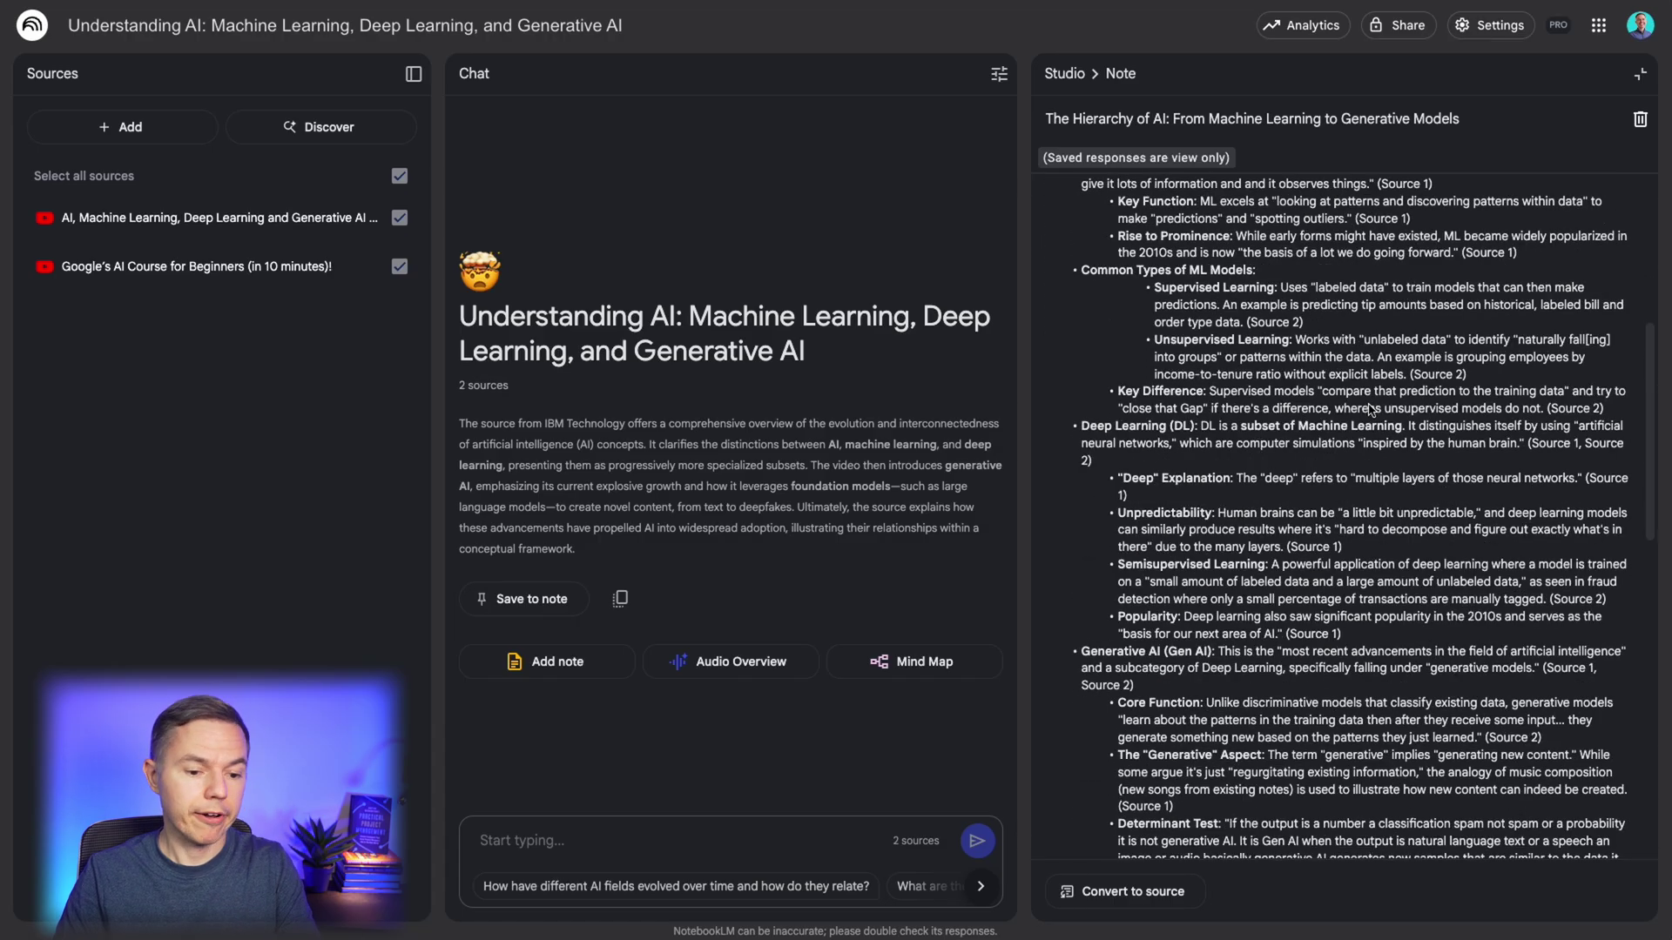
scroll(1371, 410, down, 5)
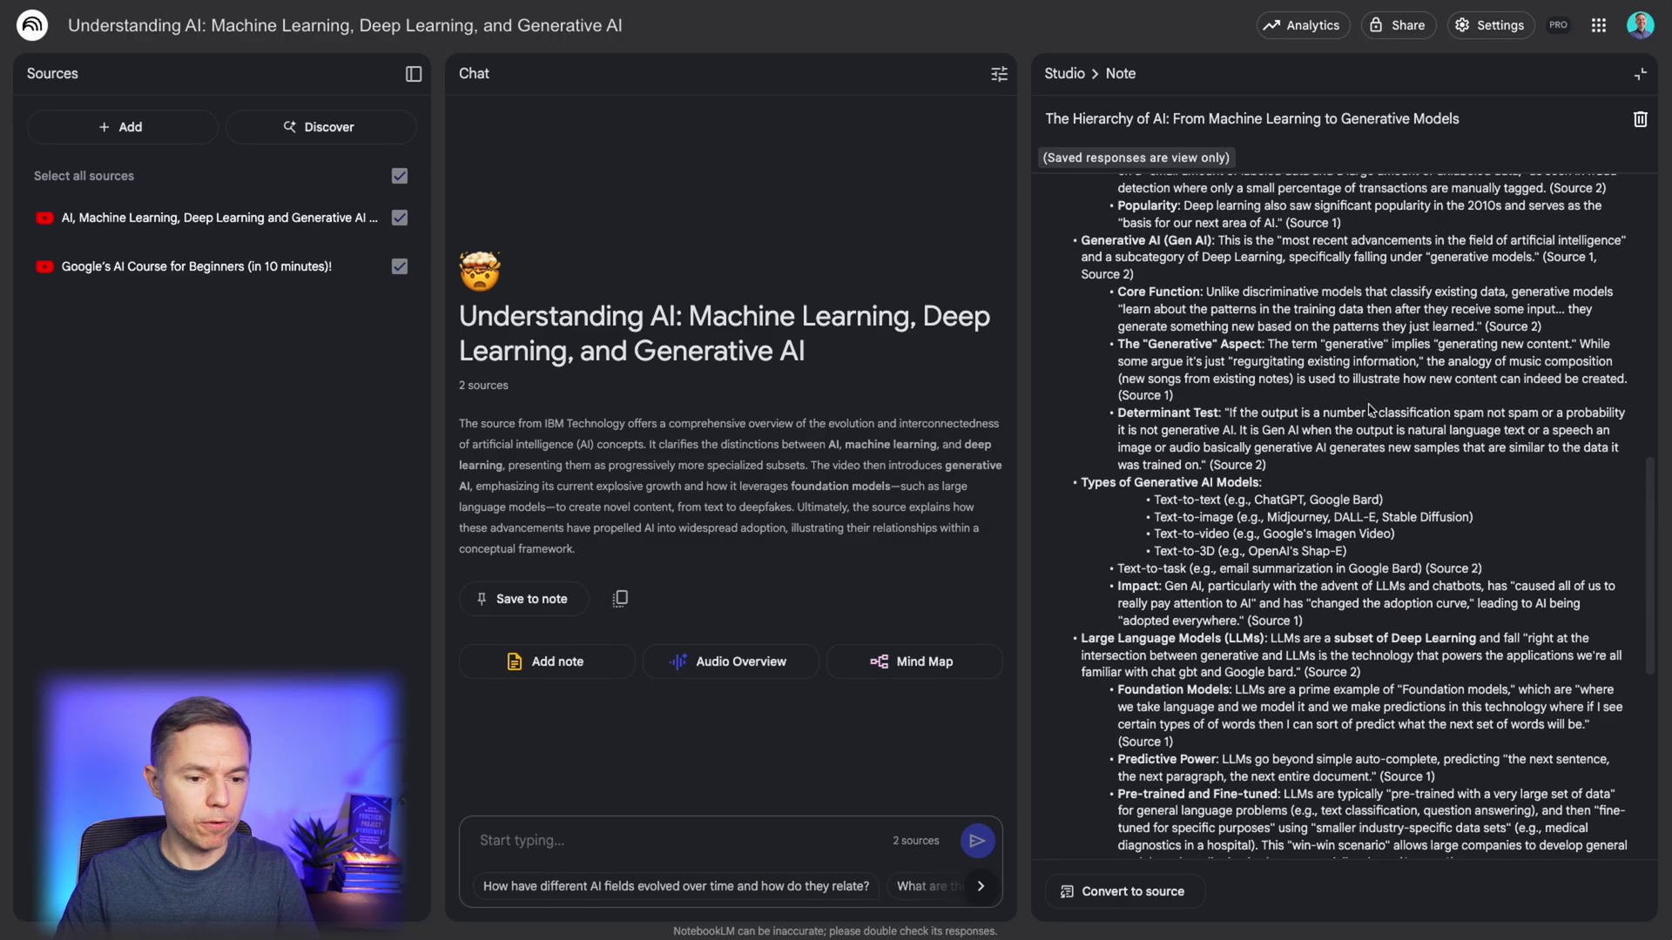
scroll(1372, 410, down, 1)
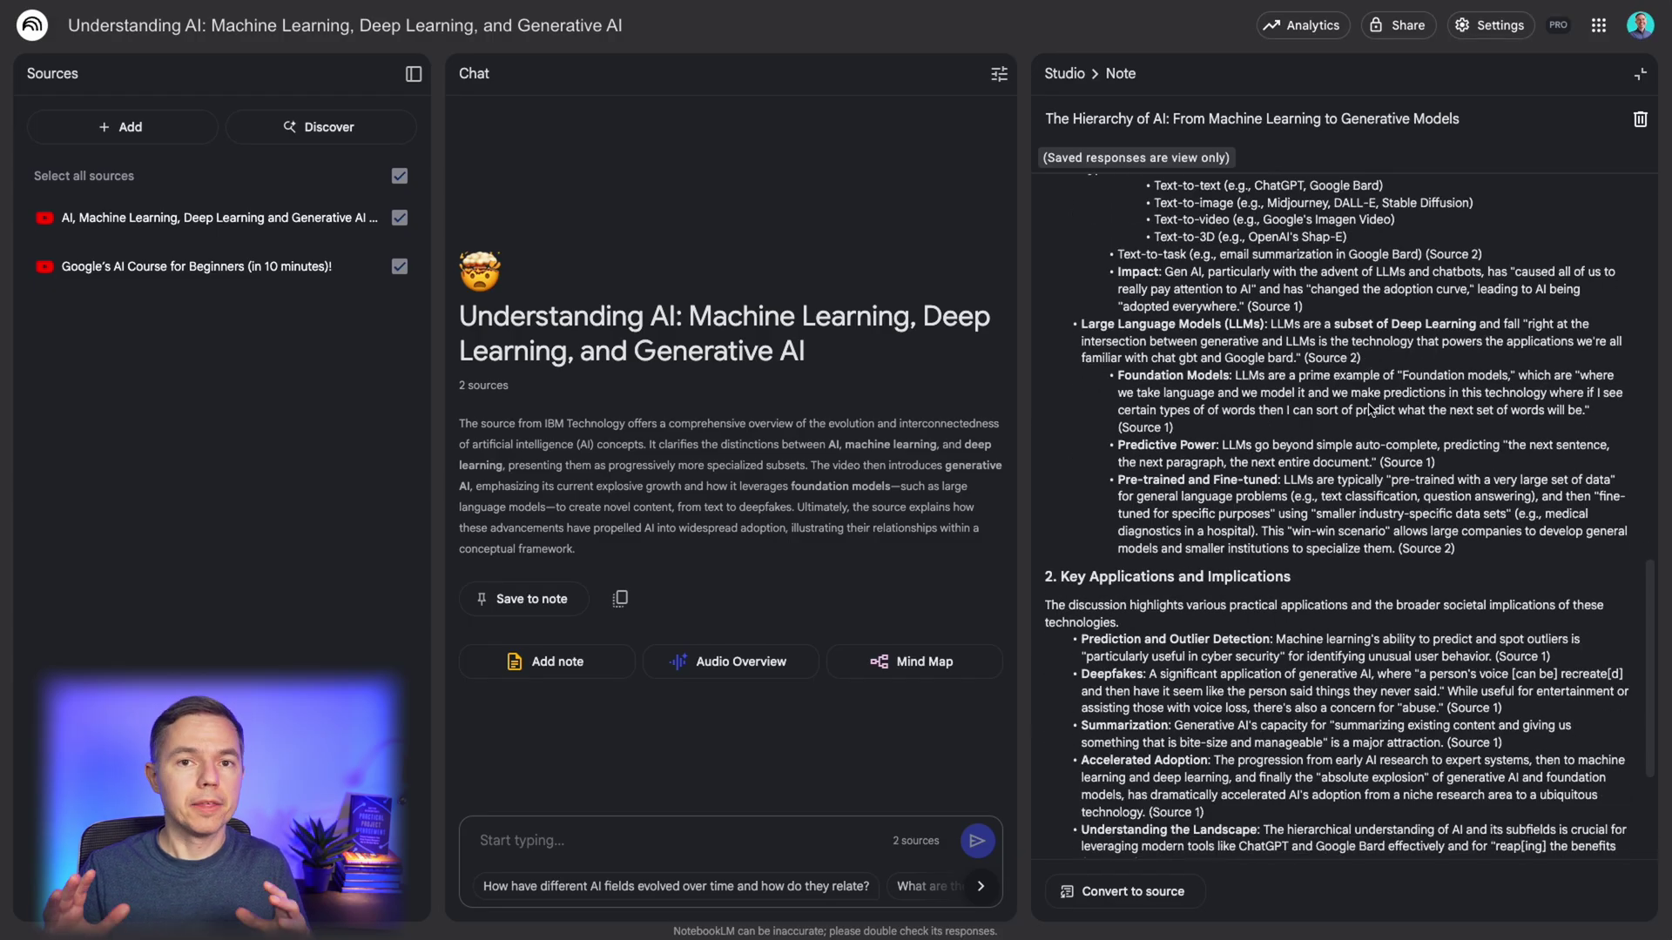
Step: Discover web sources for the topics 'AI, RAG, Machine Learning'
click(371, 131)
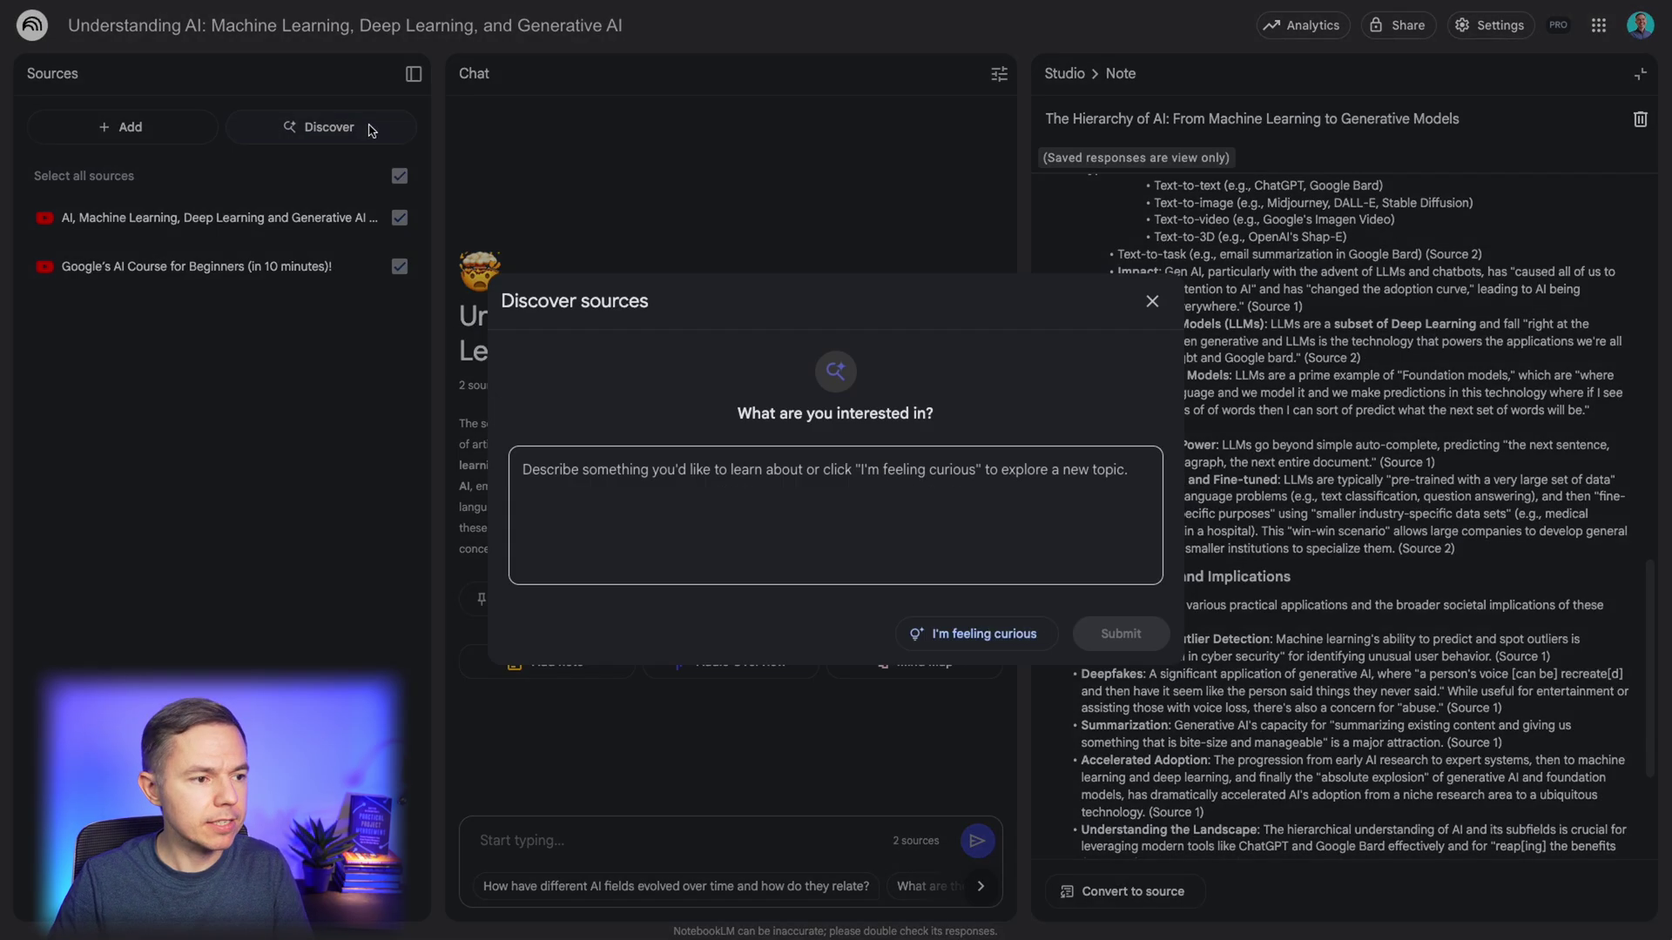
click(601, 474)
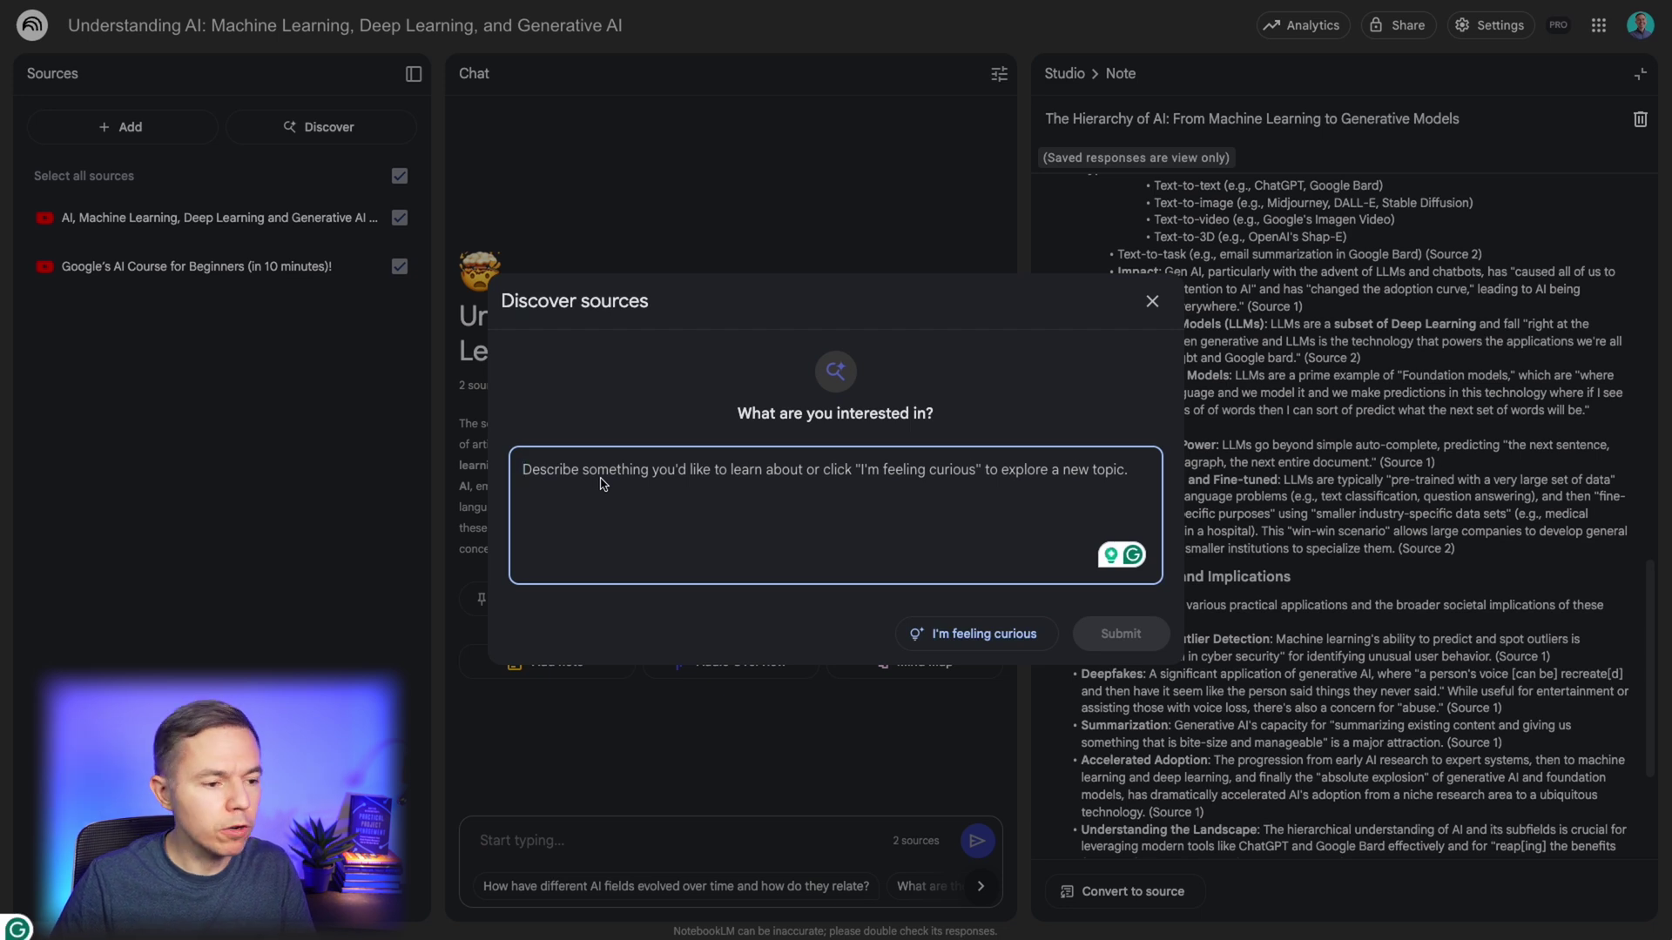
text(AI)
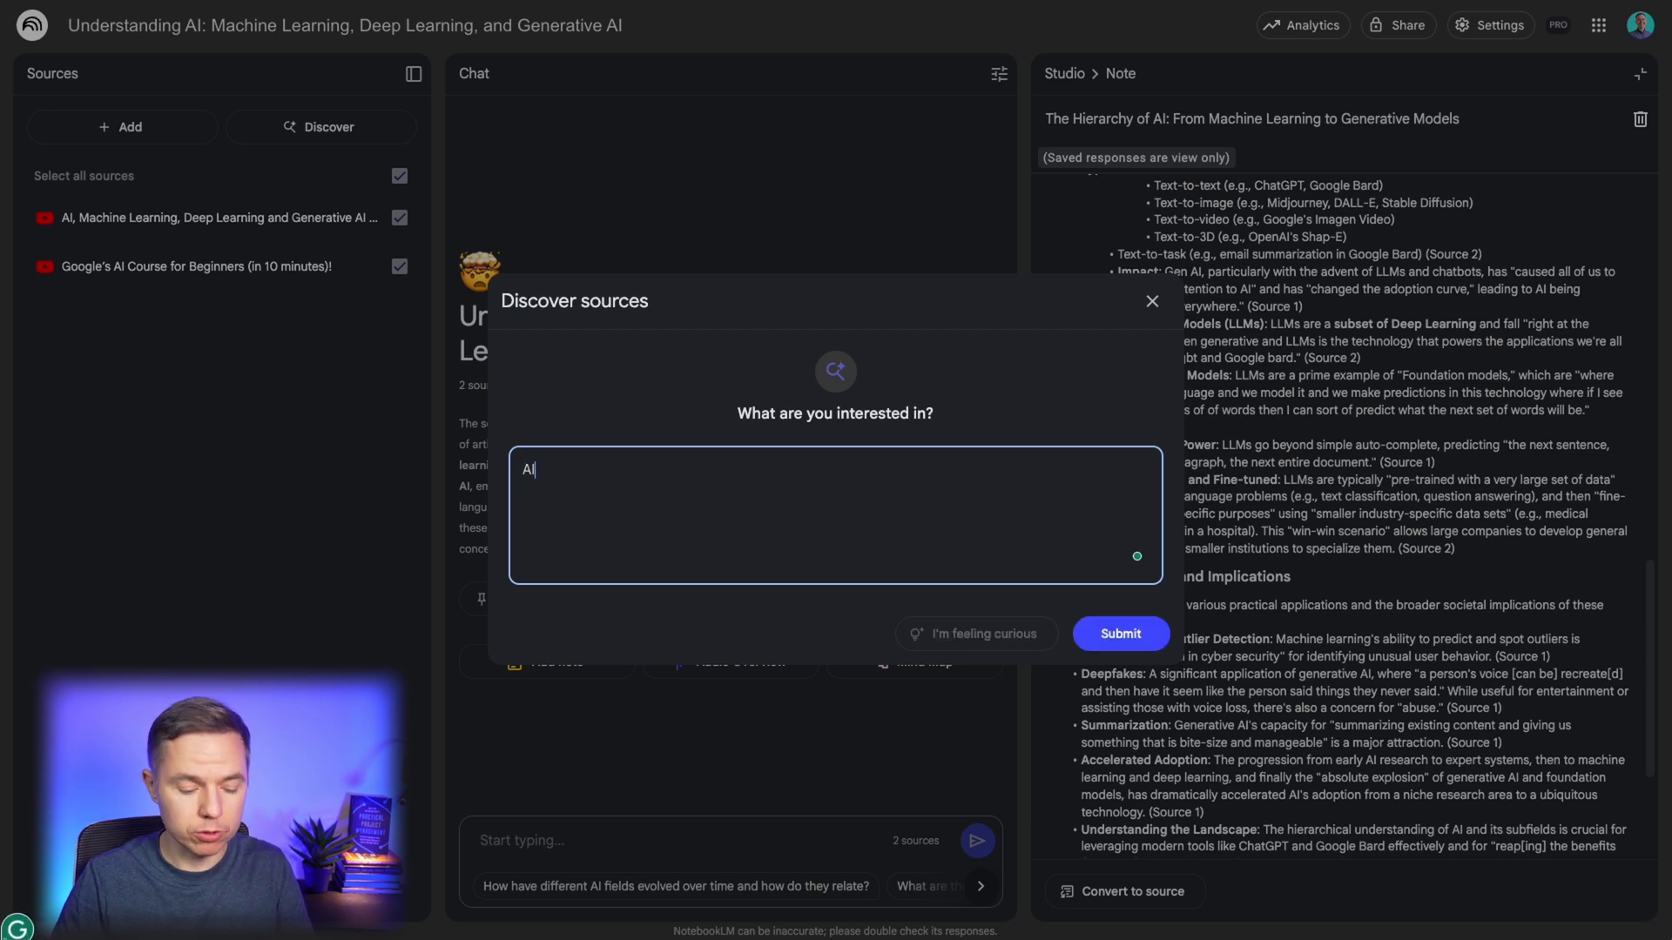
text(, RAG,)
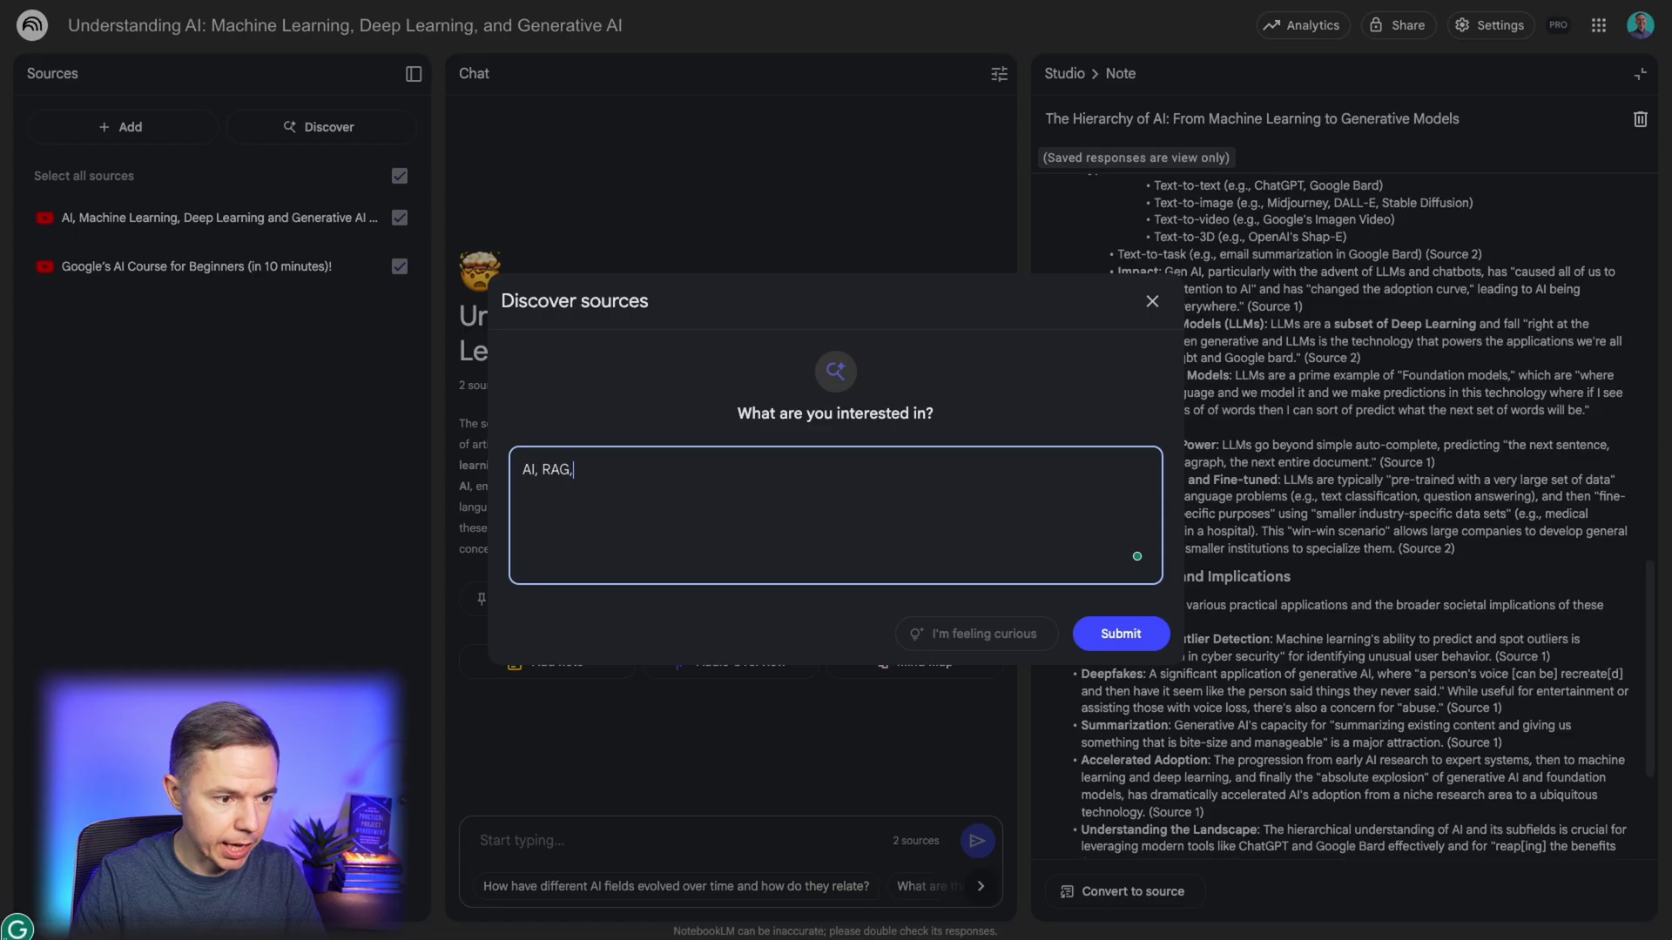
text( Mach)
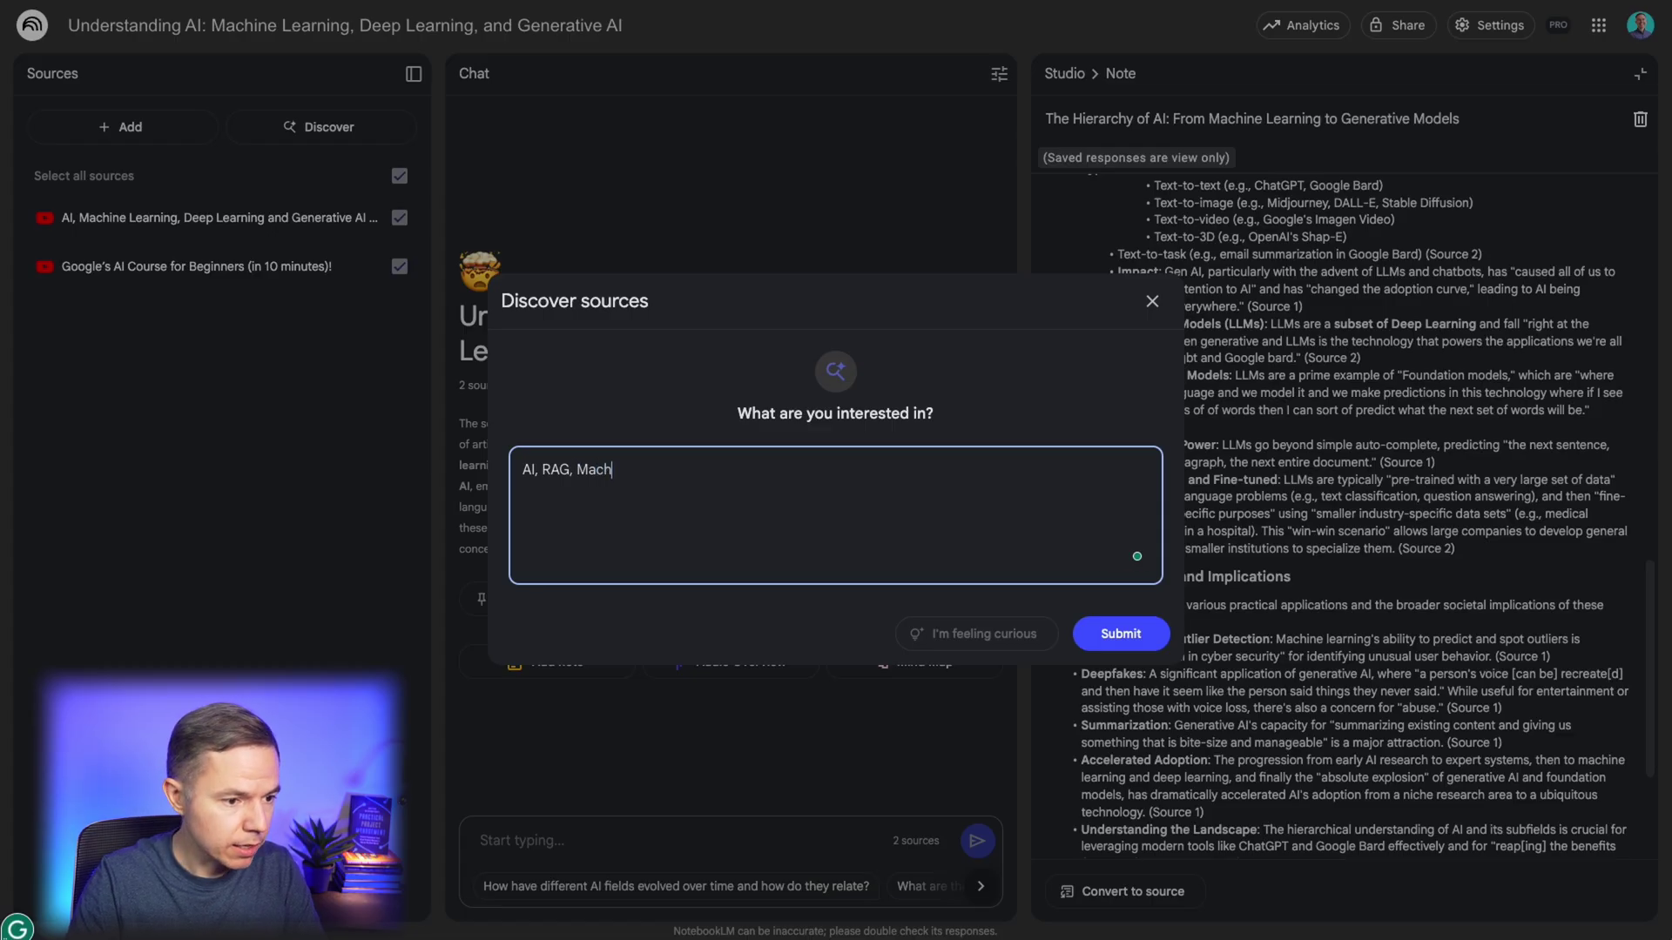
text(ine Learning)
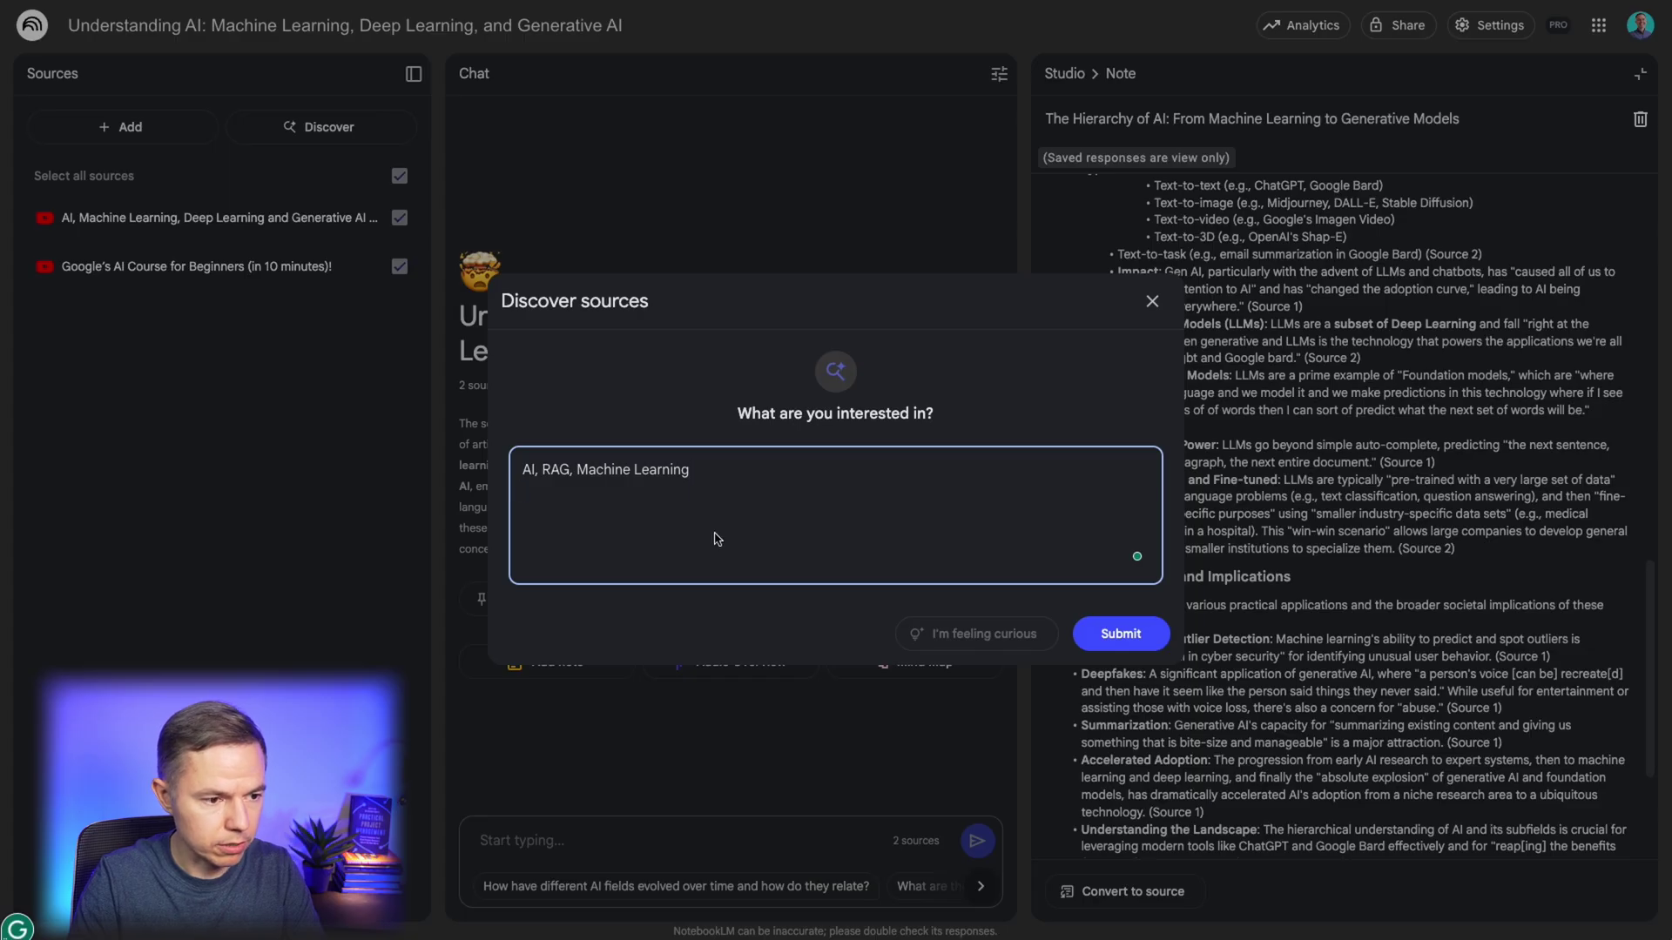
click(1126, 638)
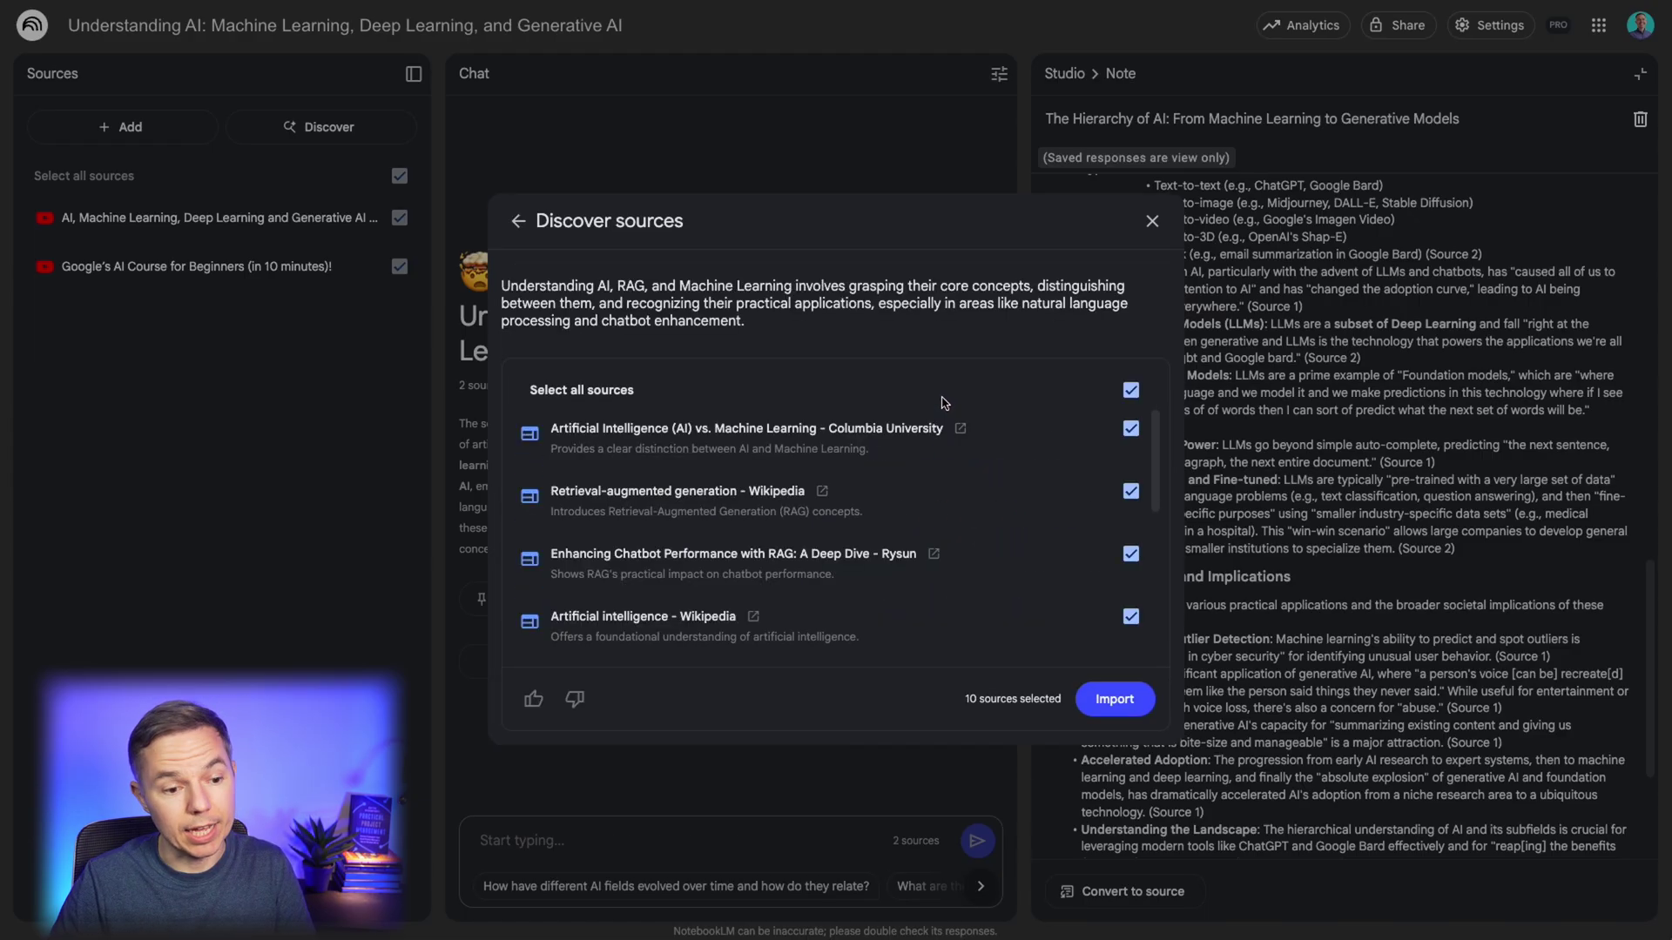
Step: Import the discovered sources except the Harvard ethics article and arXiv RAG survey
scroll(948, 408, down, 3)
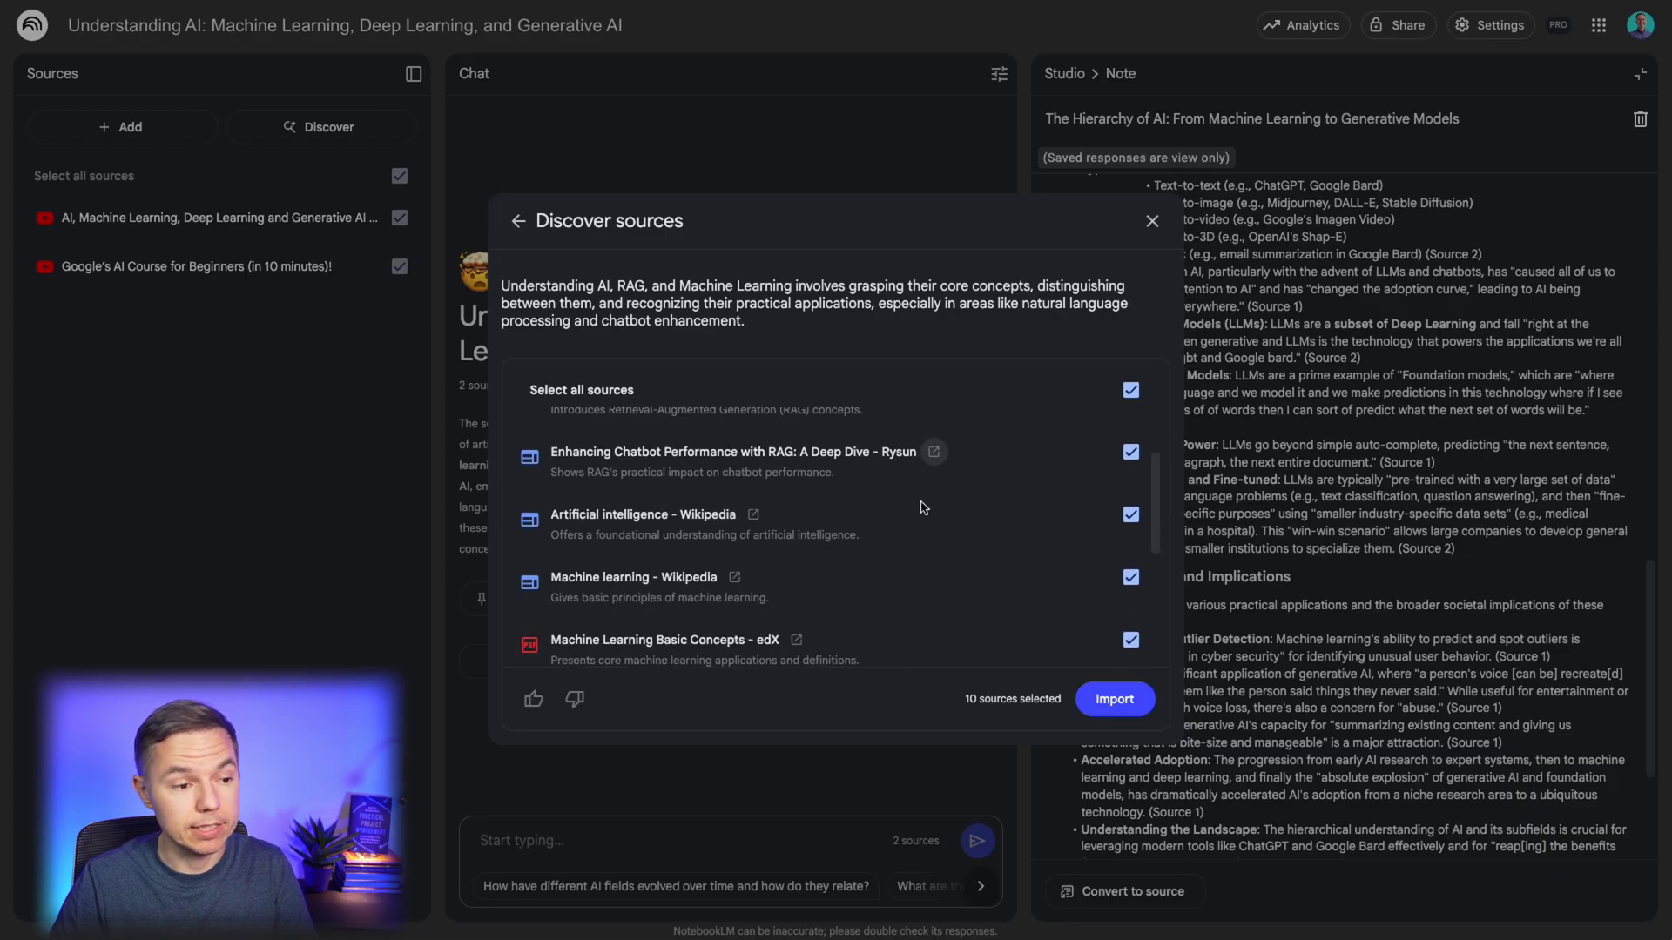
scroll(922, 508, down, 1)
scroll(648, 584, down, 1)
scroll(652, 584, down, 2)
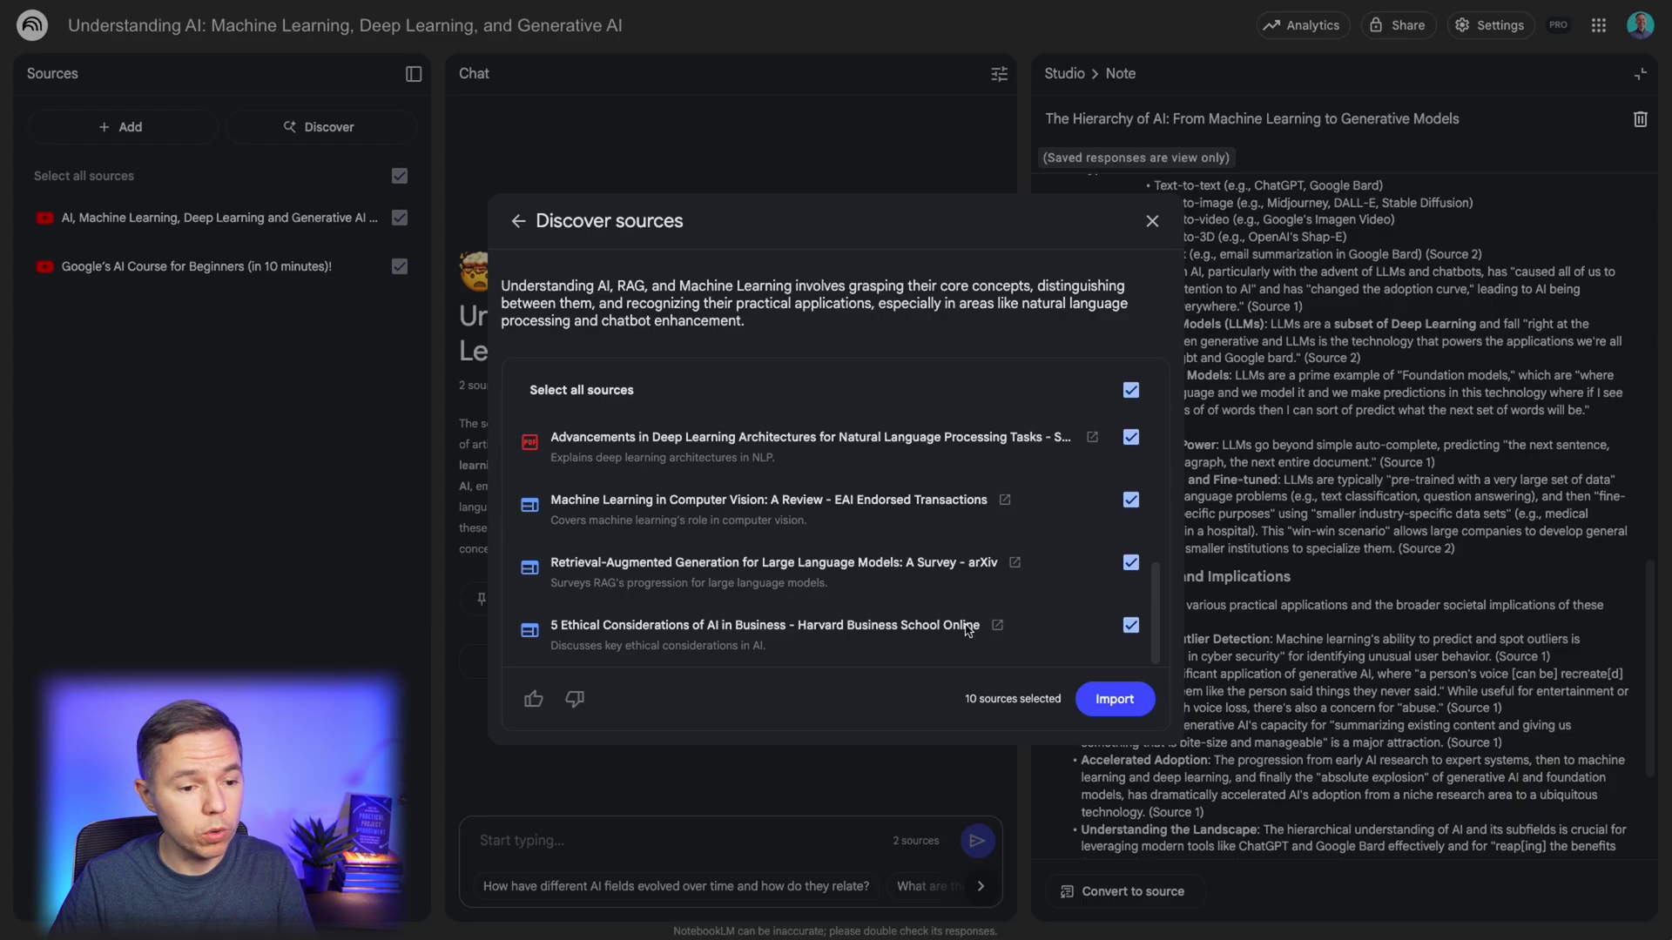
click(1131, 626)
click(1131, 564)
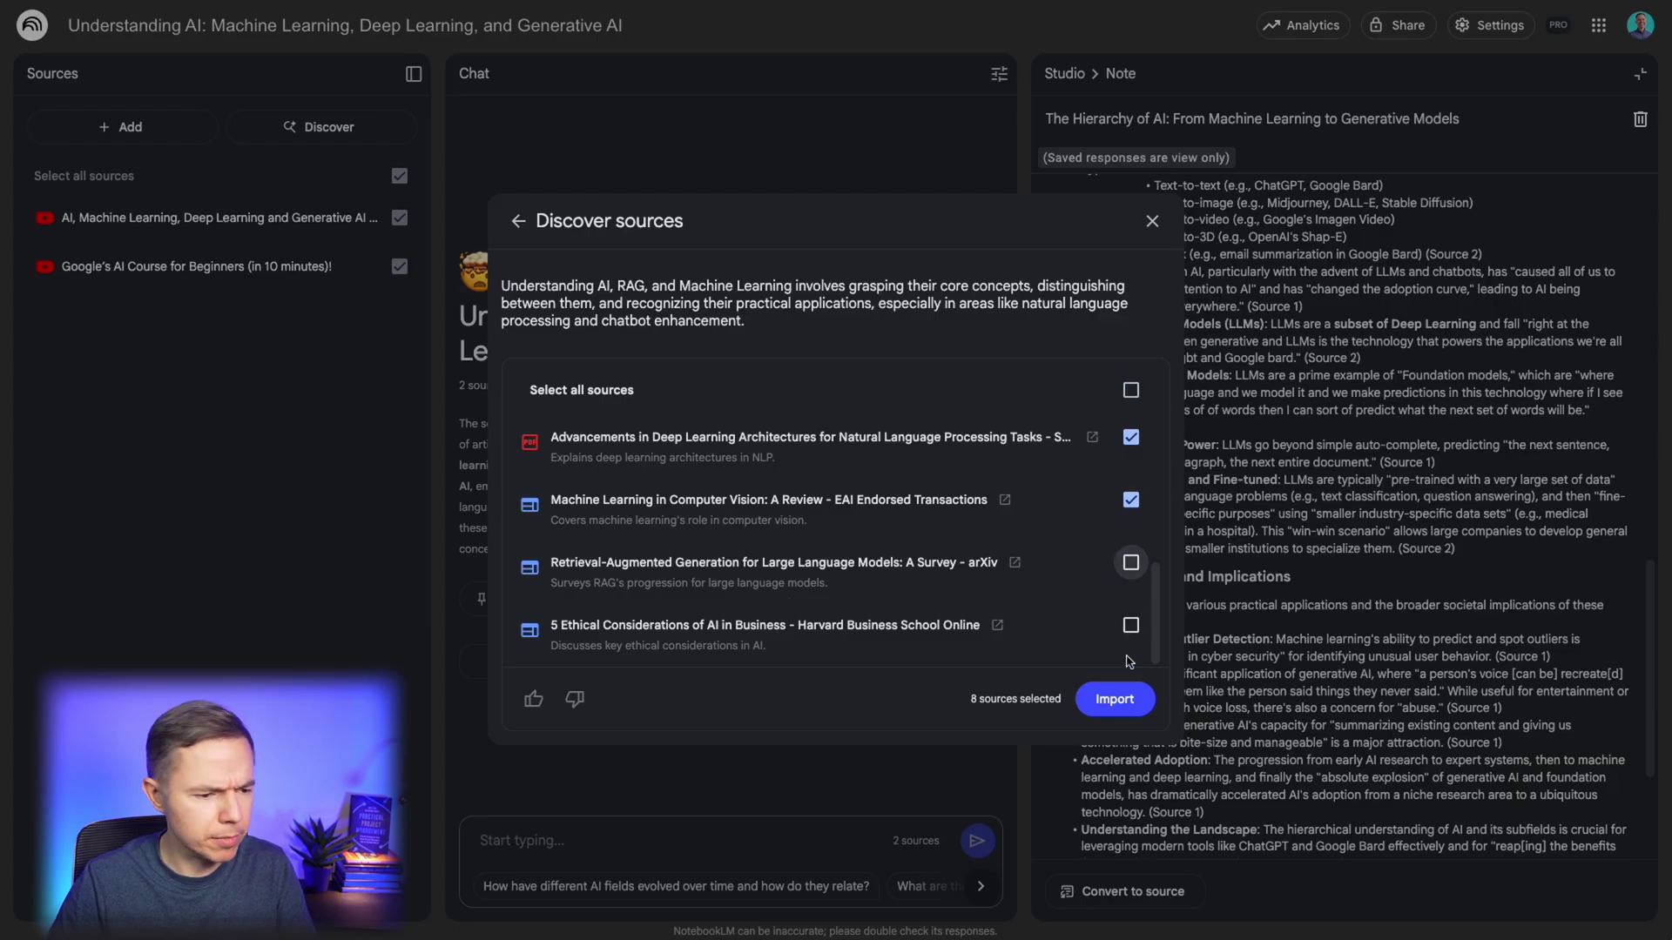
click(1116, 700)
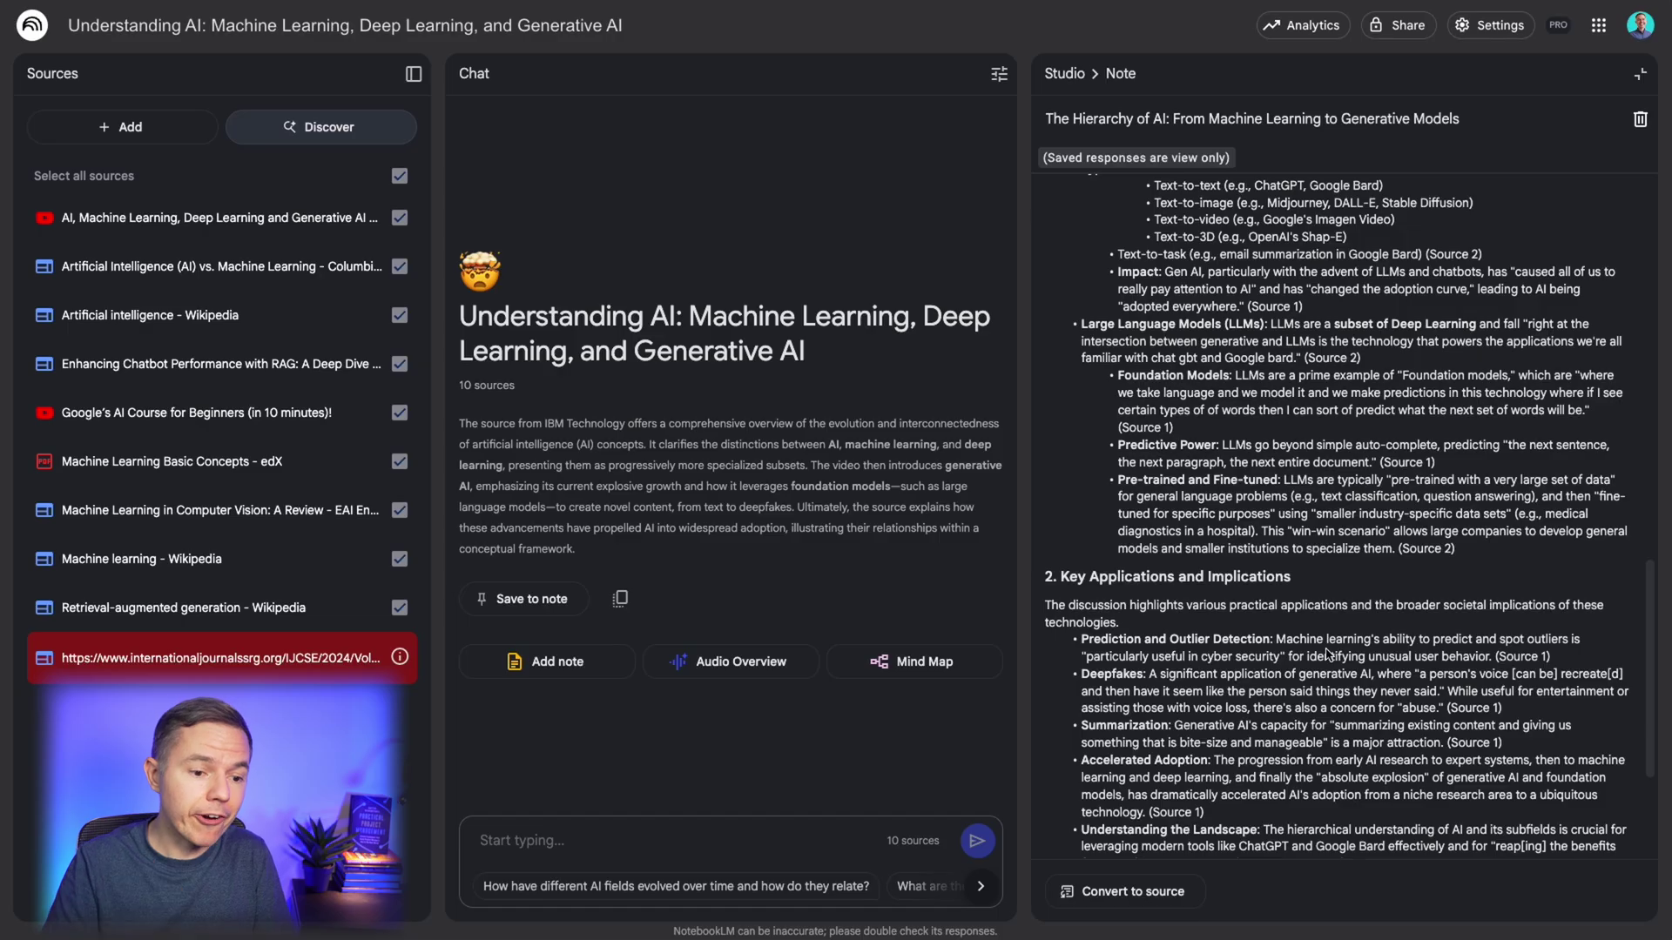
Step: Leave the note view and start generating the Deep Dive audio conversation
click(1063, 74)
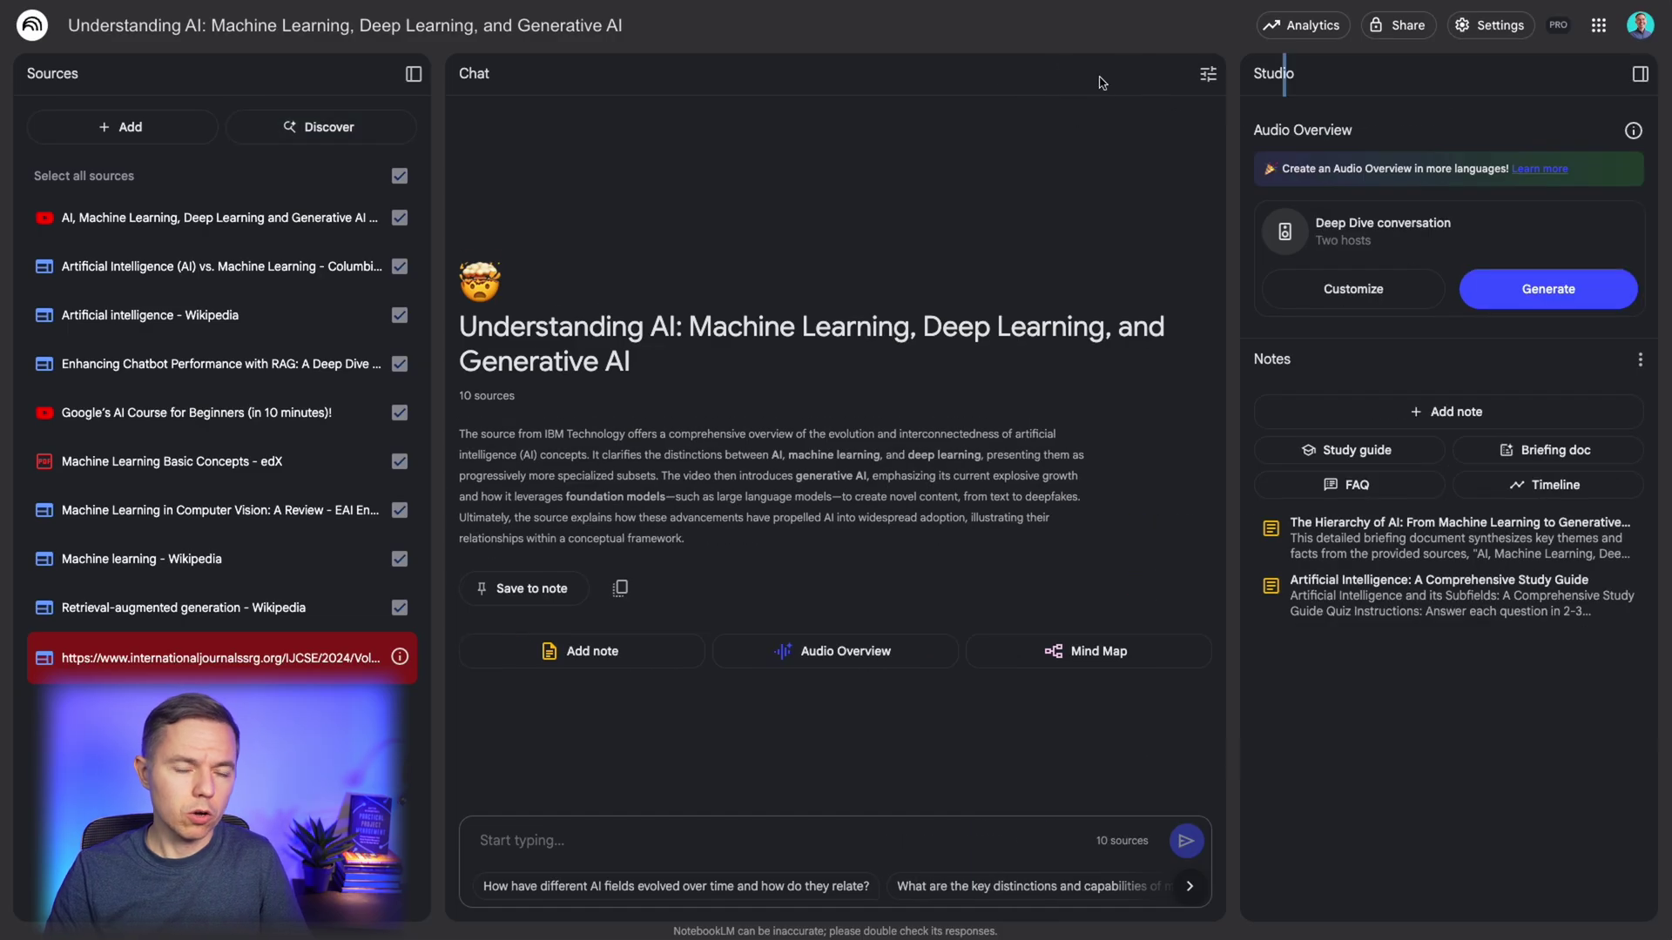
click(1536, 290)
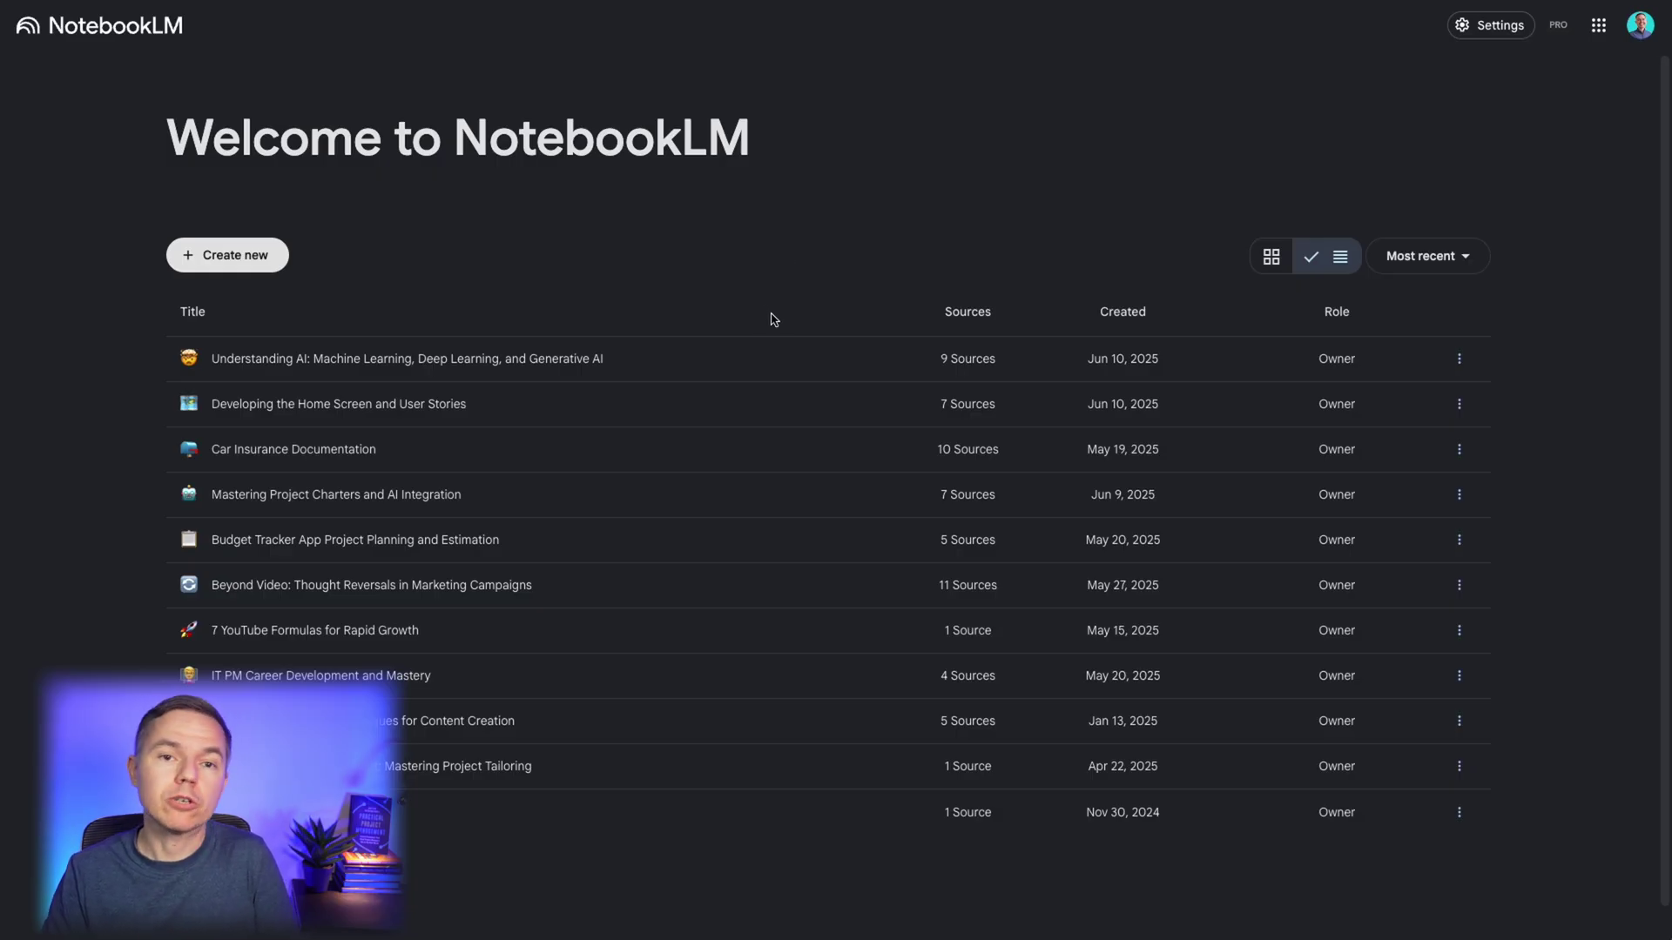
Step: In Car Insurance Documentation, ask whom to call after an accident and check citation 1's source
click(342, 447)
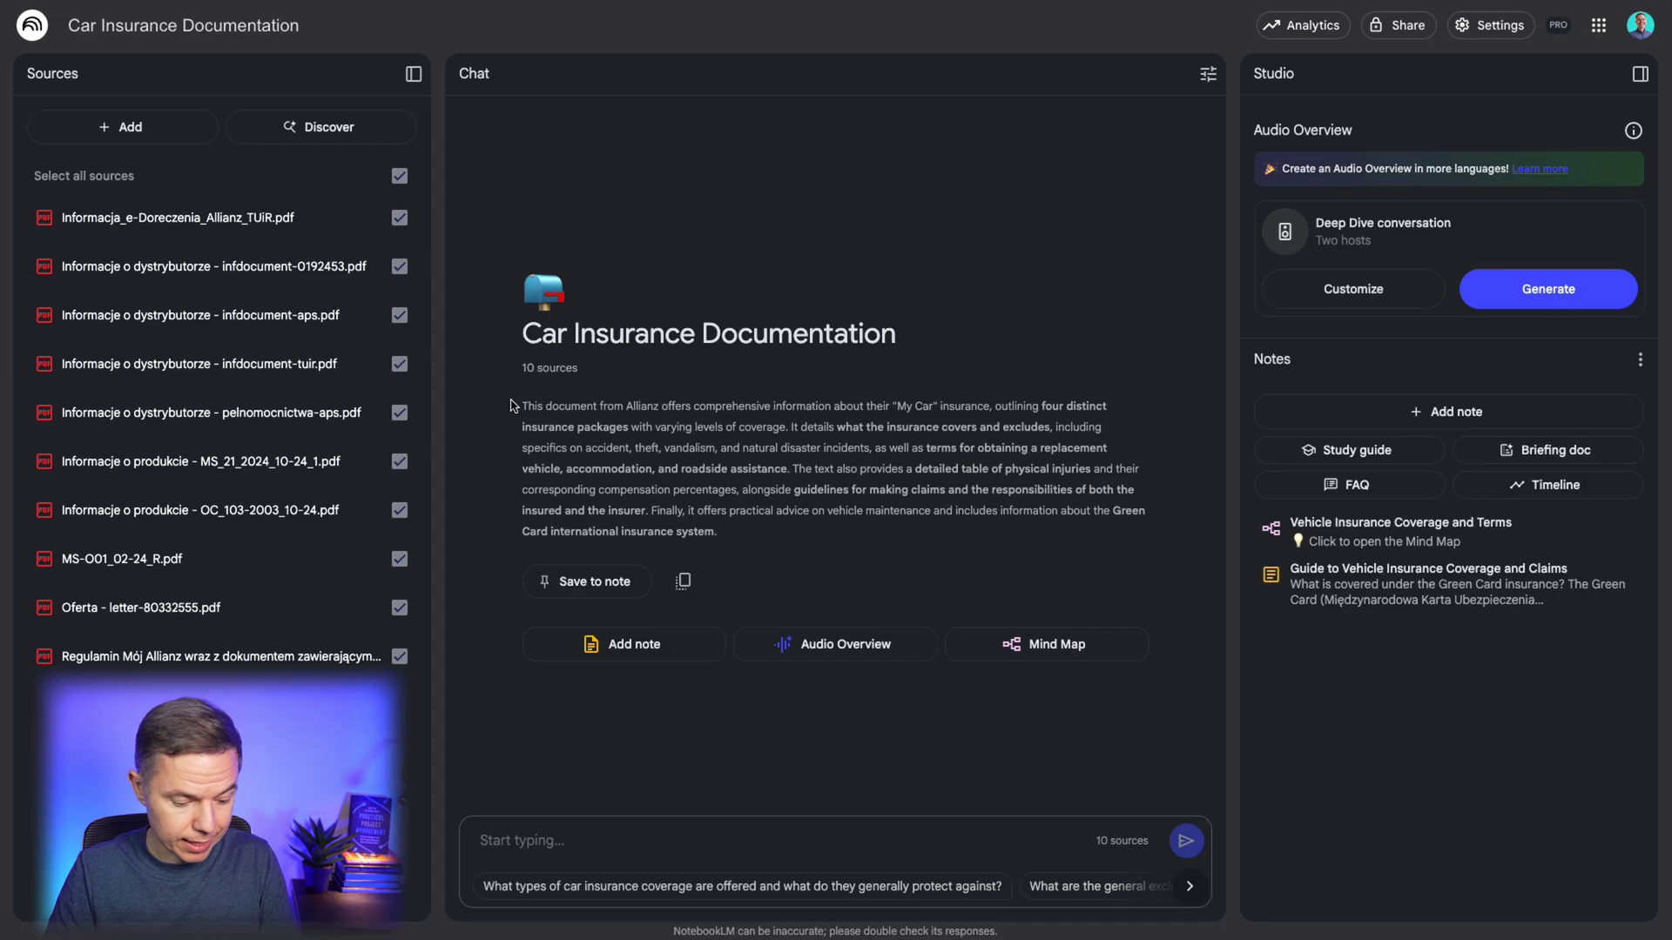
click(615, 843)
text(What phone number should I call in case of an accident?)
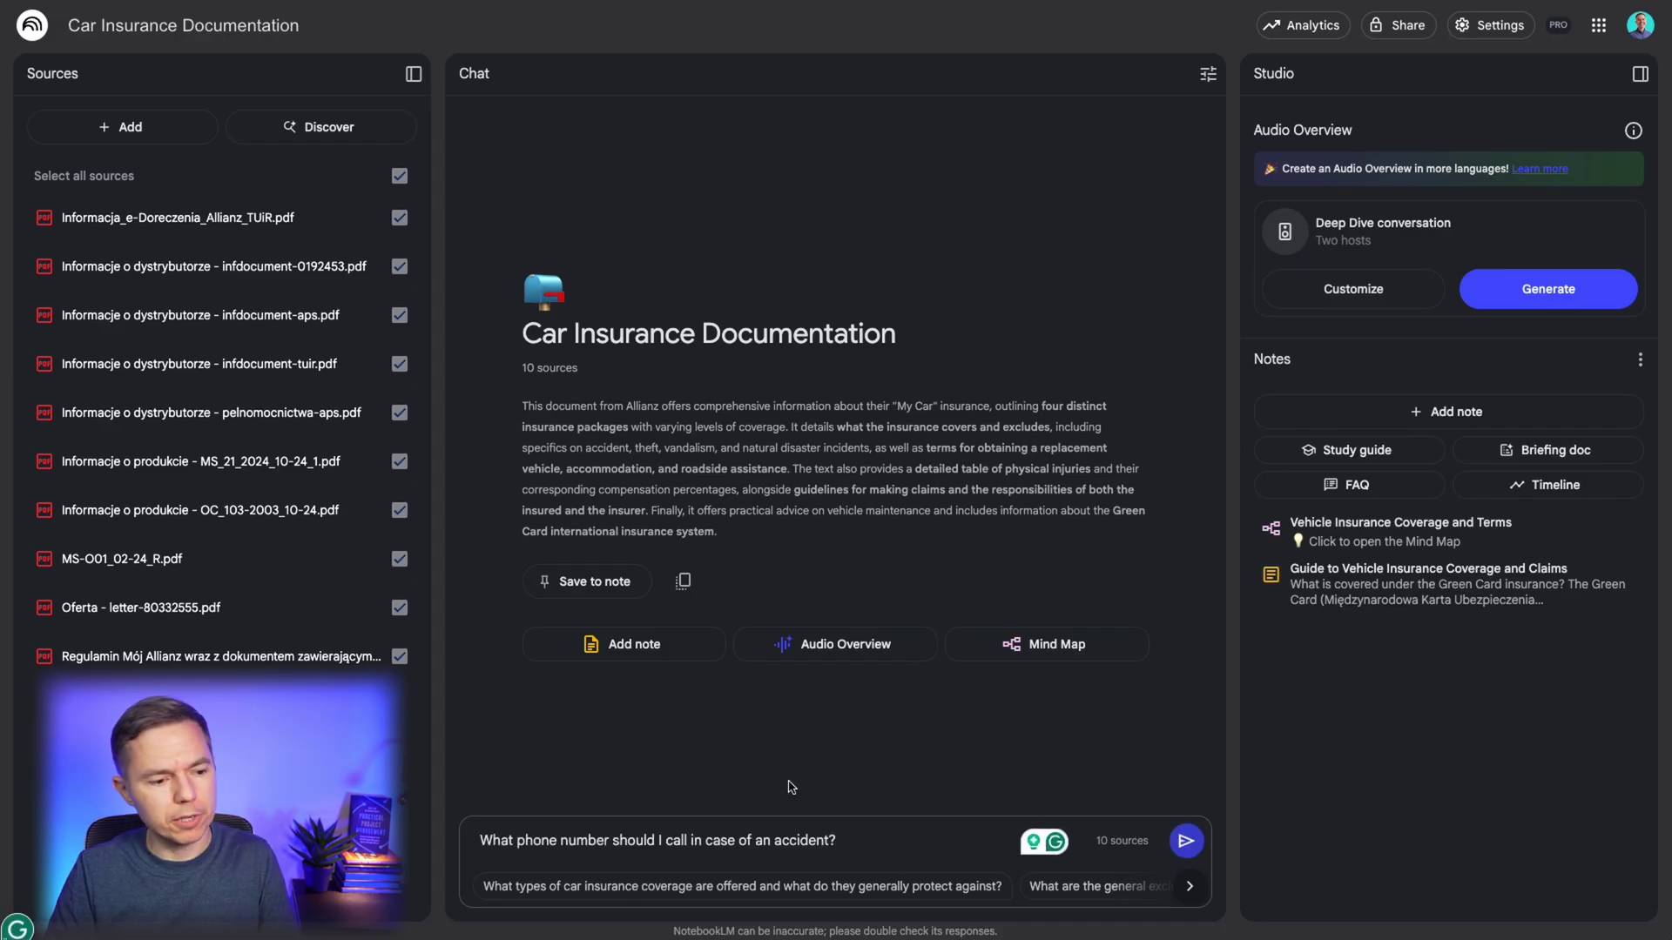
key(Return)
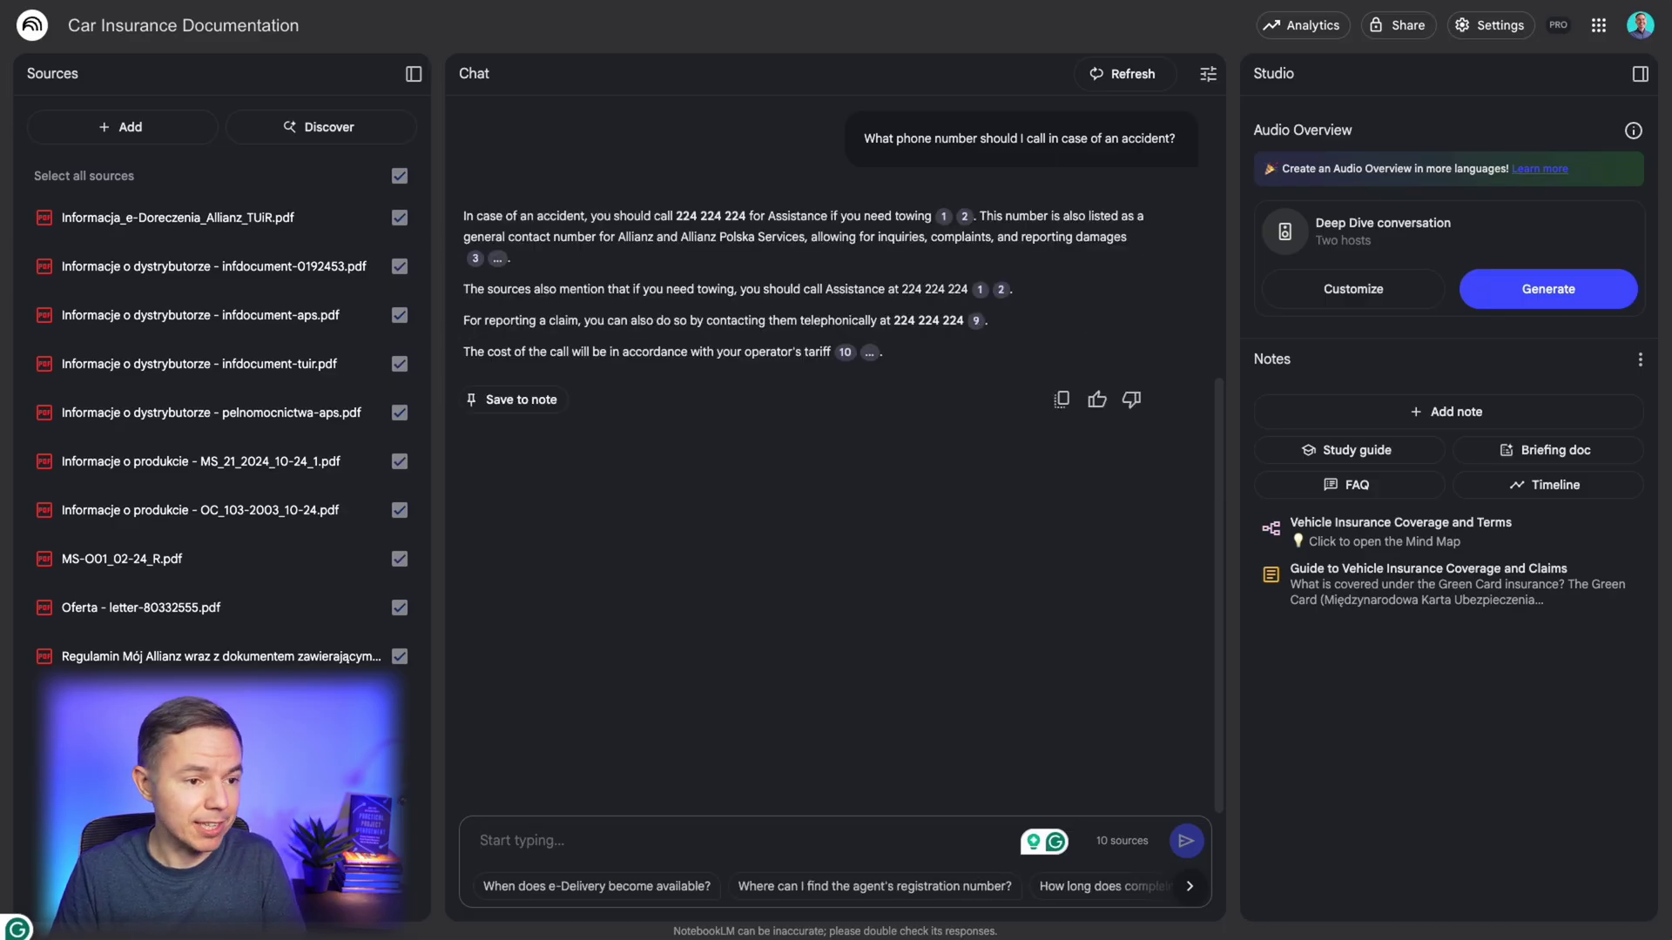
drag(668, 217, 753, 219)
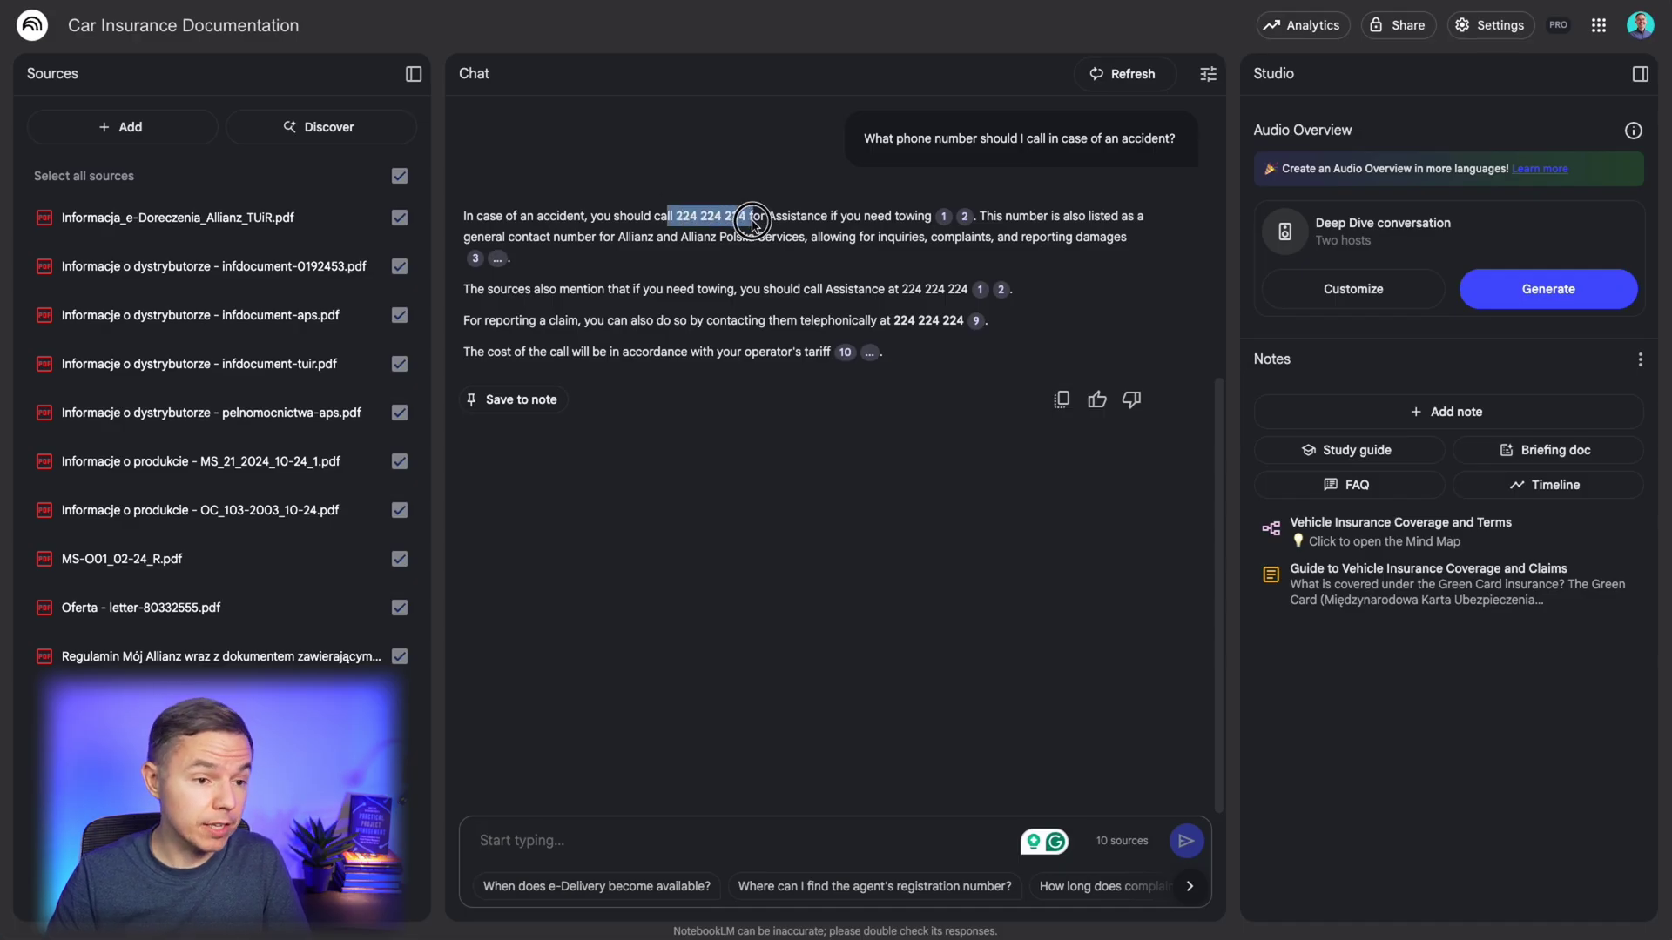
click(943, 217)
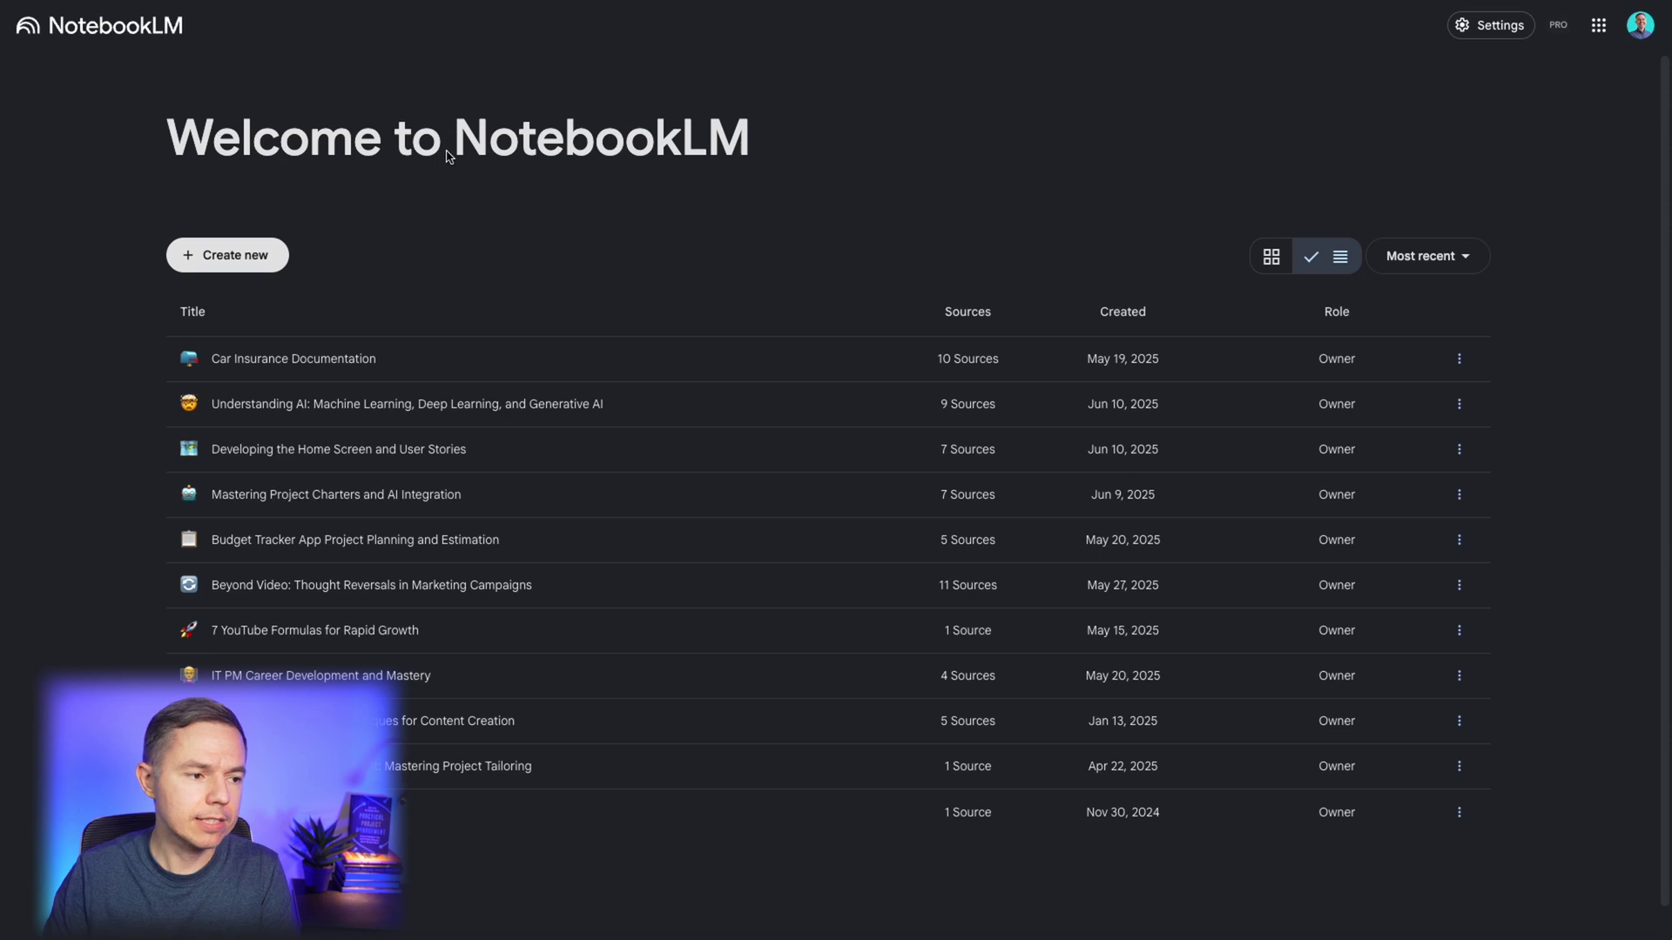
Step: Create a new notebook and discover web sources for 'Project management interview questions and answers.'
click(191, 253)
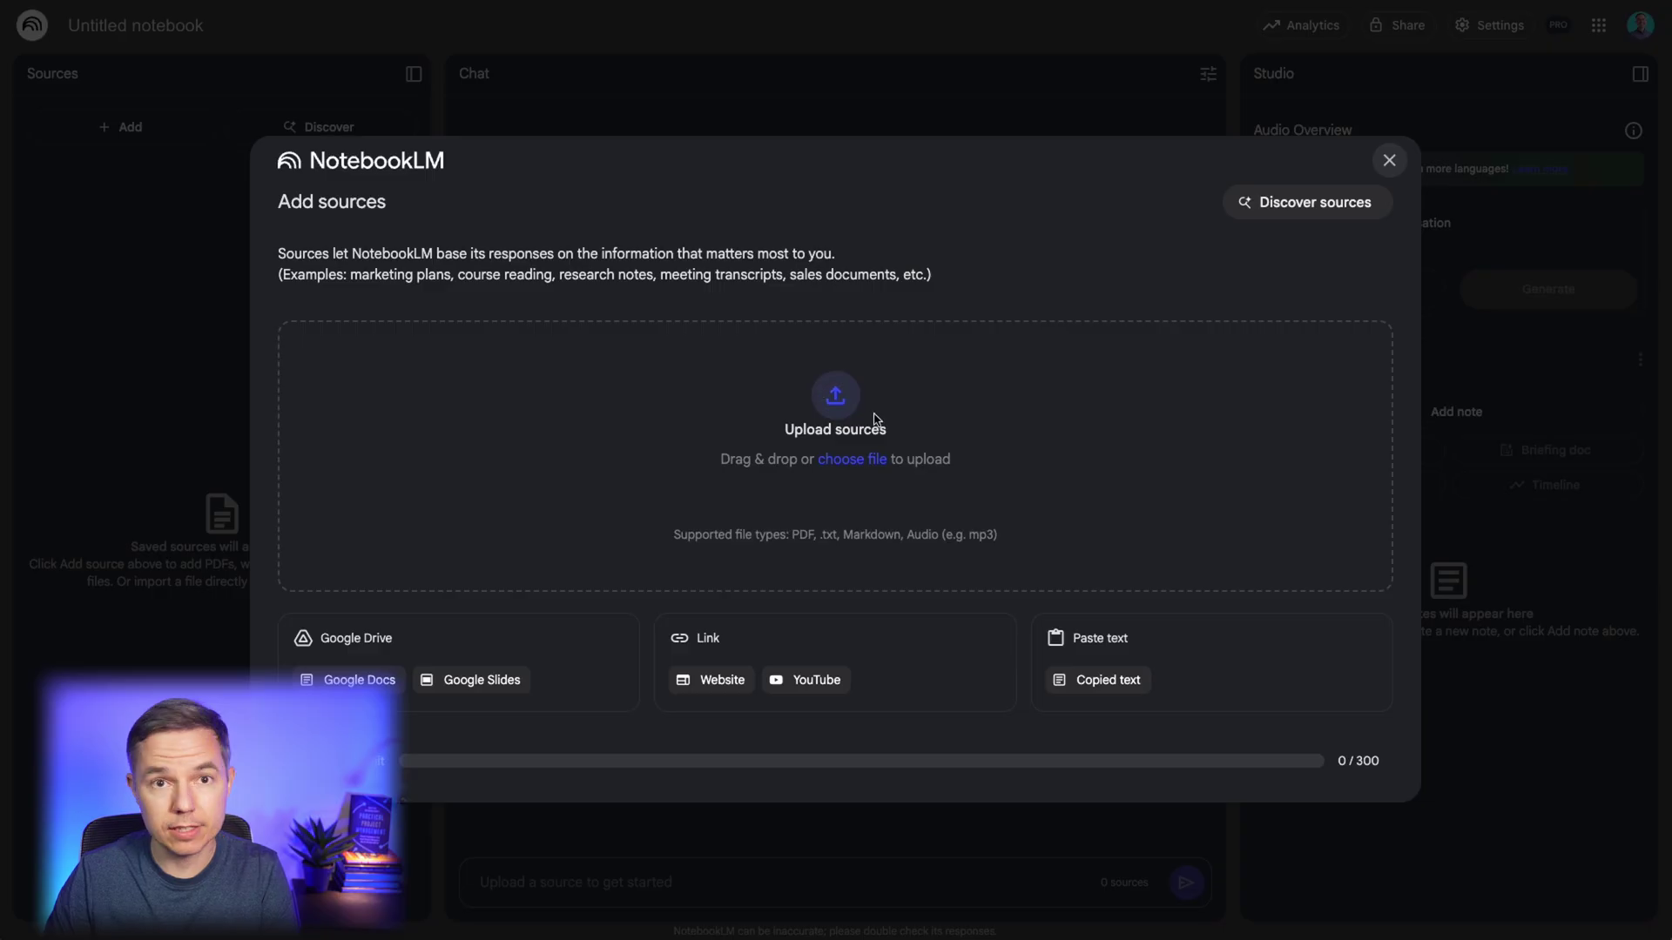
click(1294, 211)
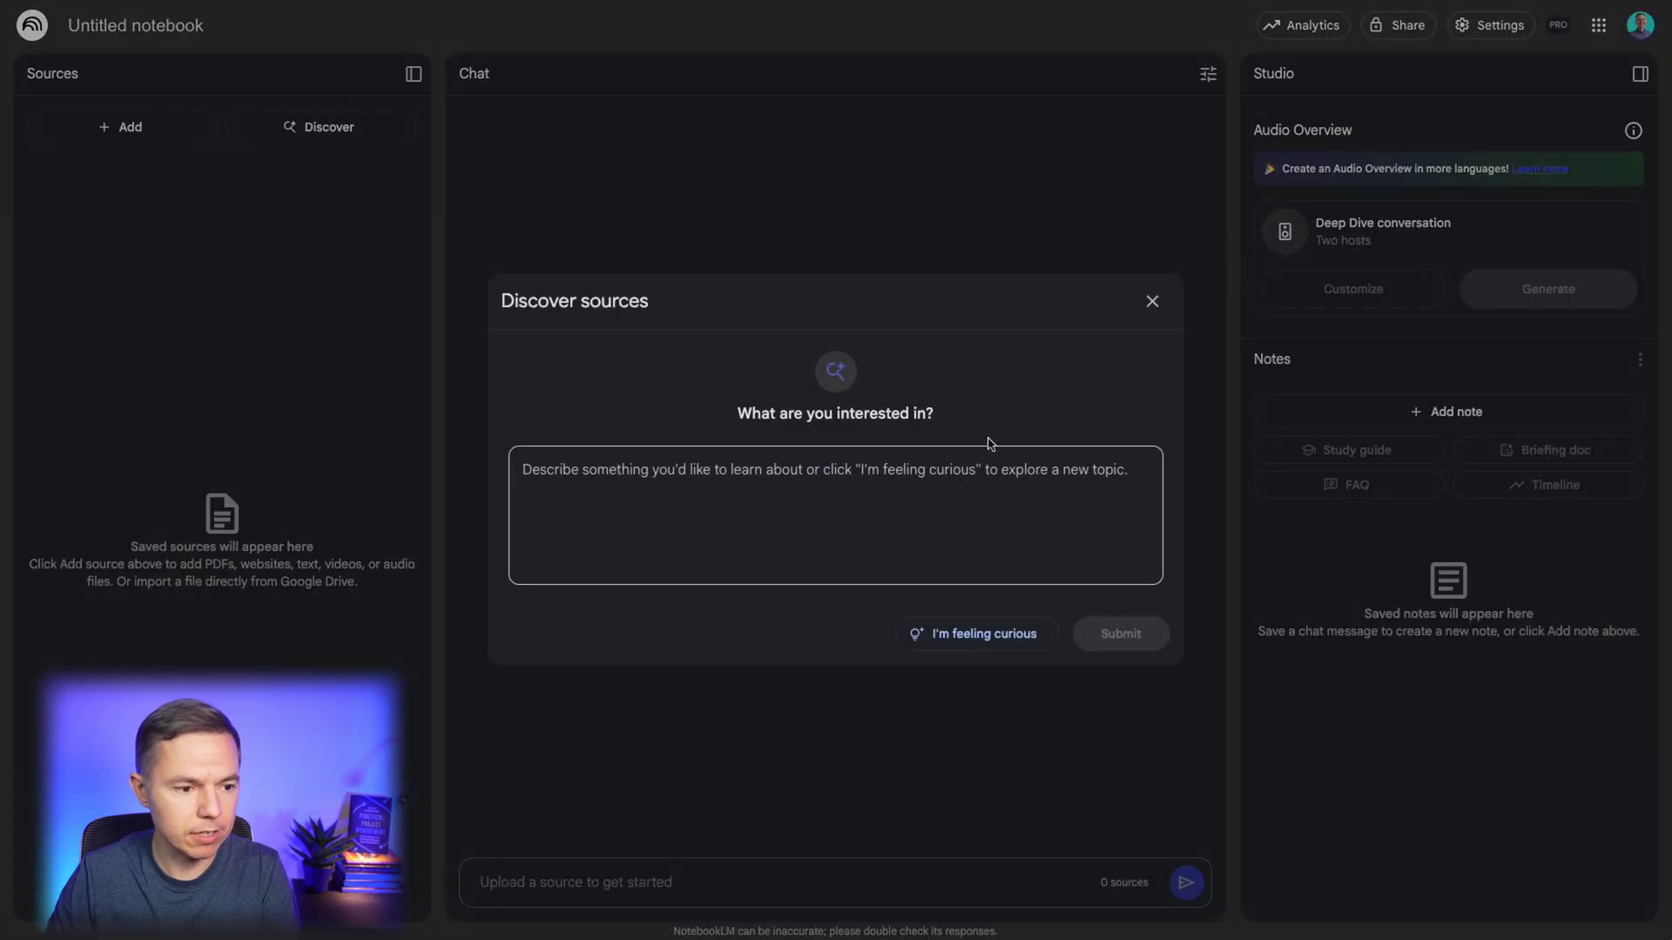
click(913, 494)
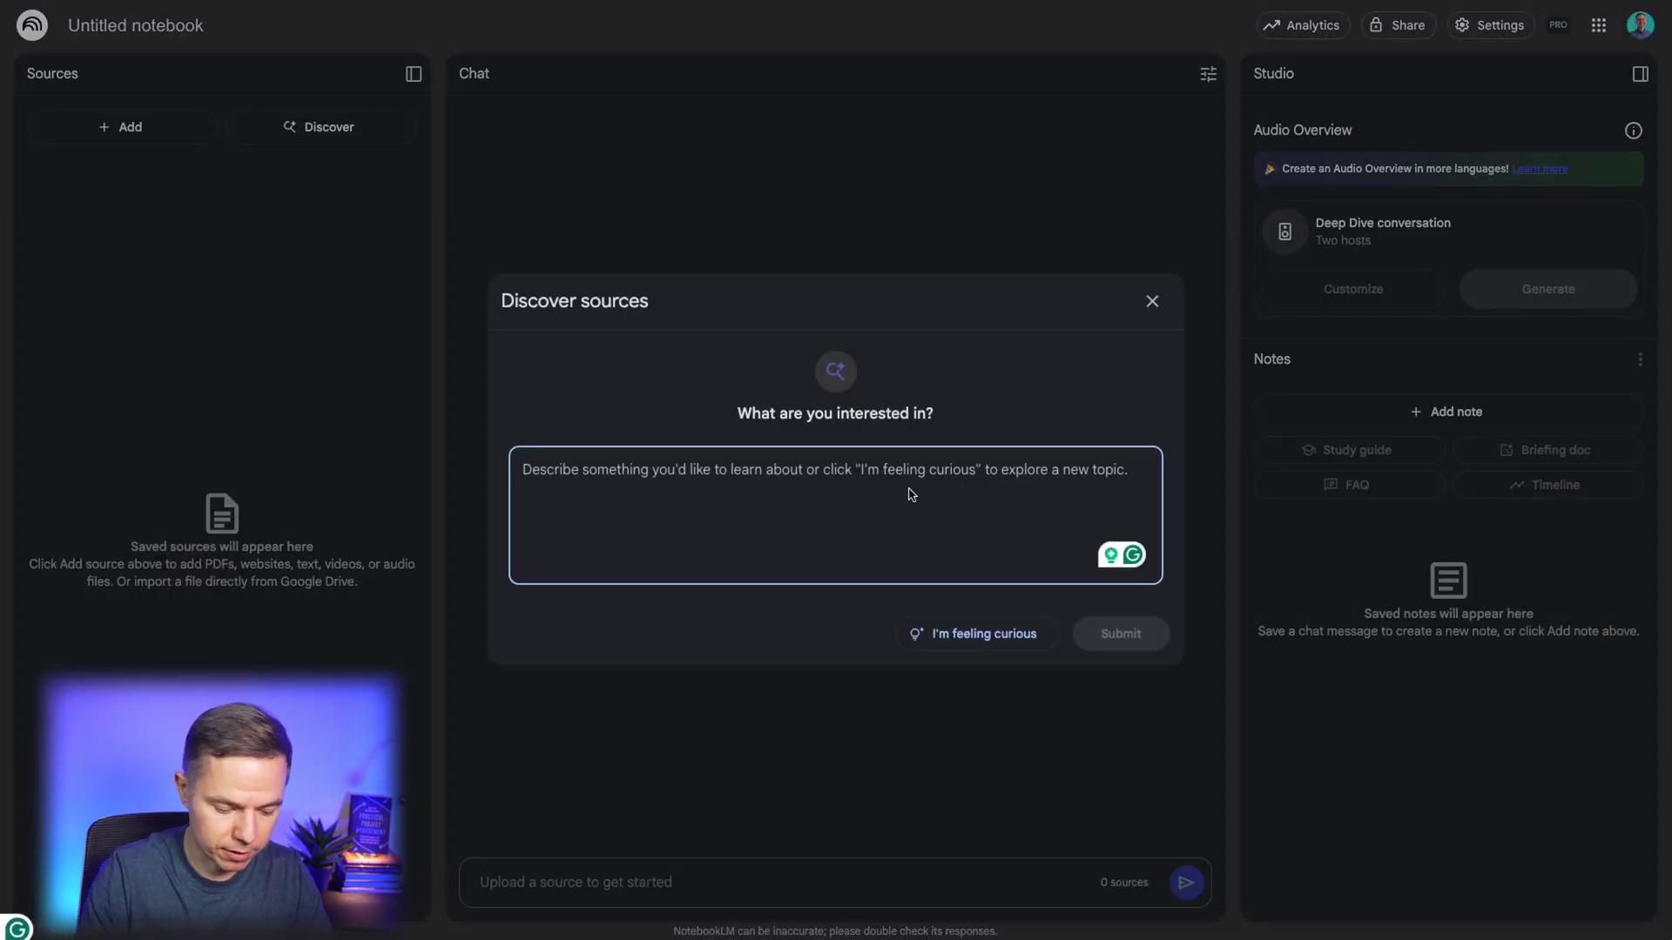
text(Project )
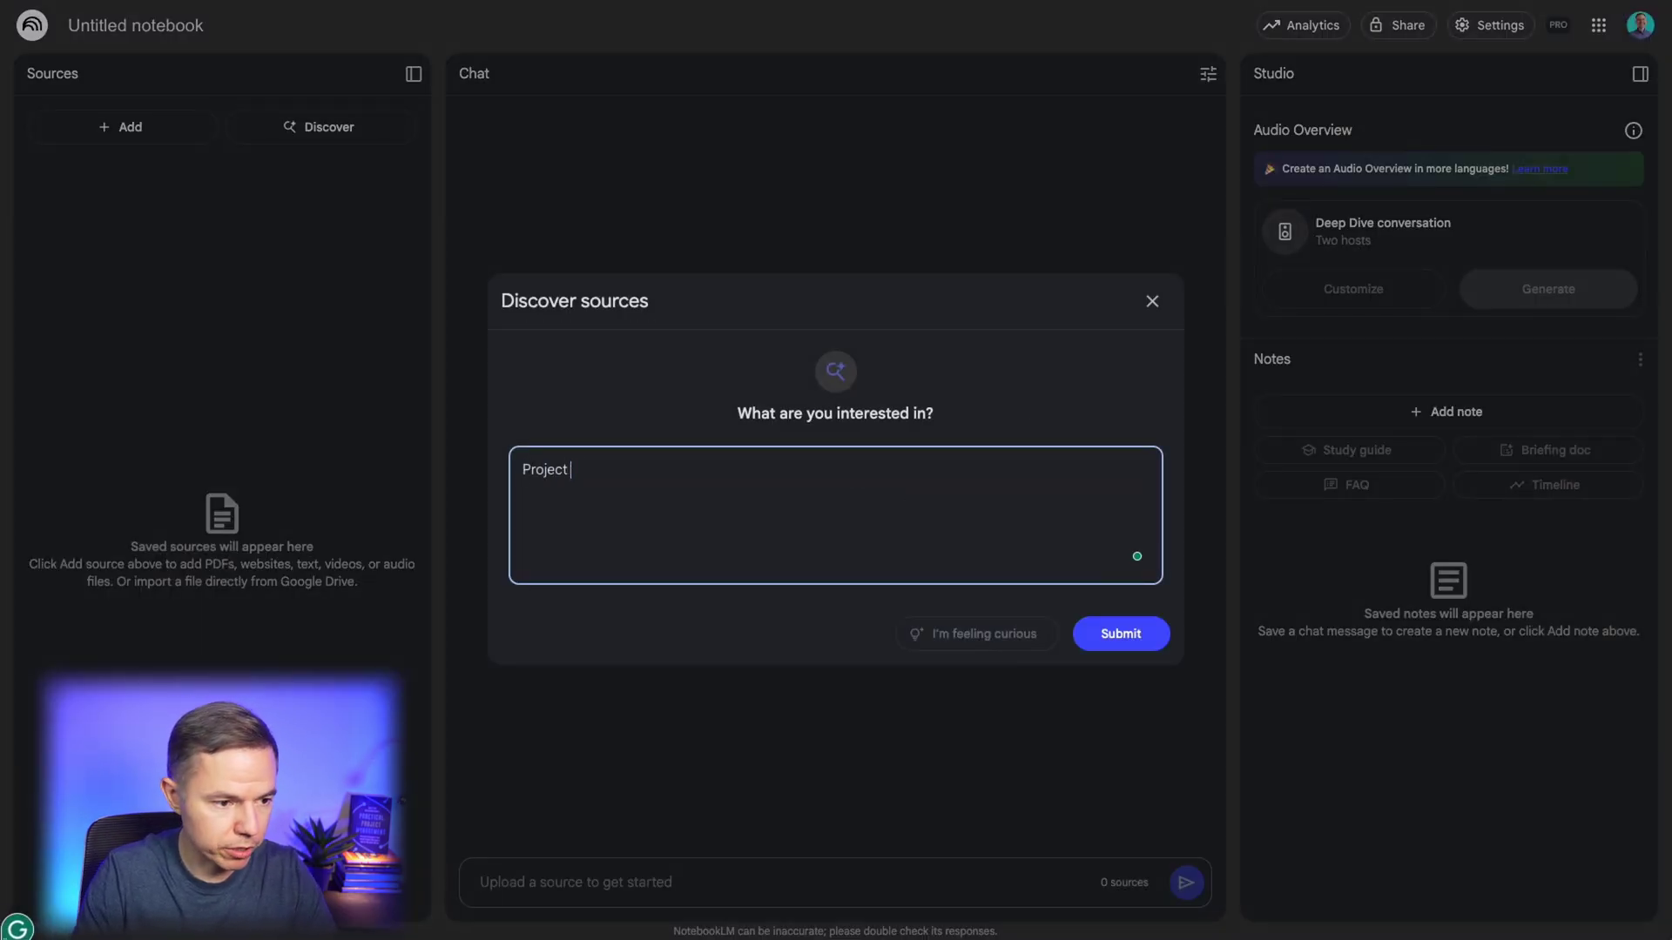
text(management inte)
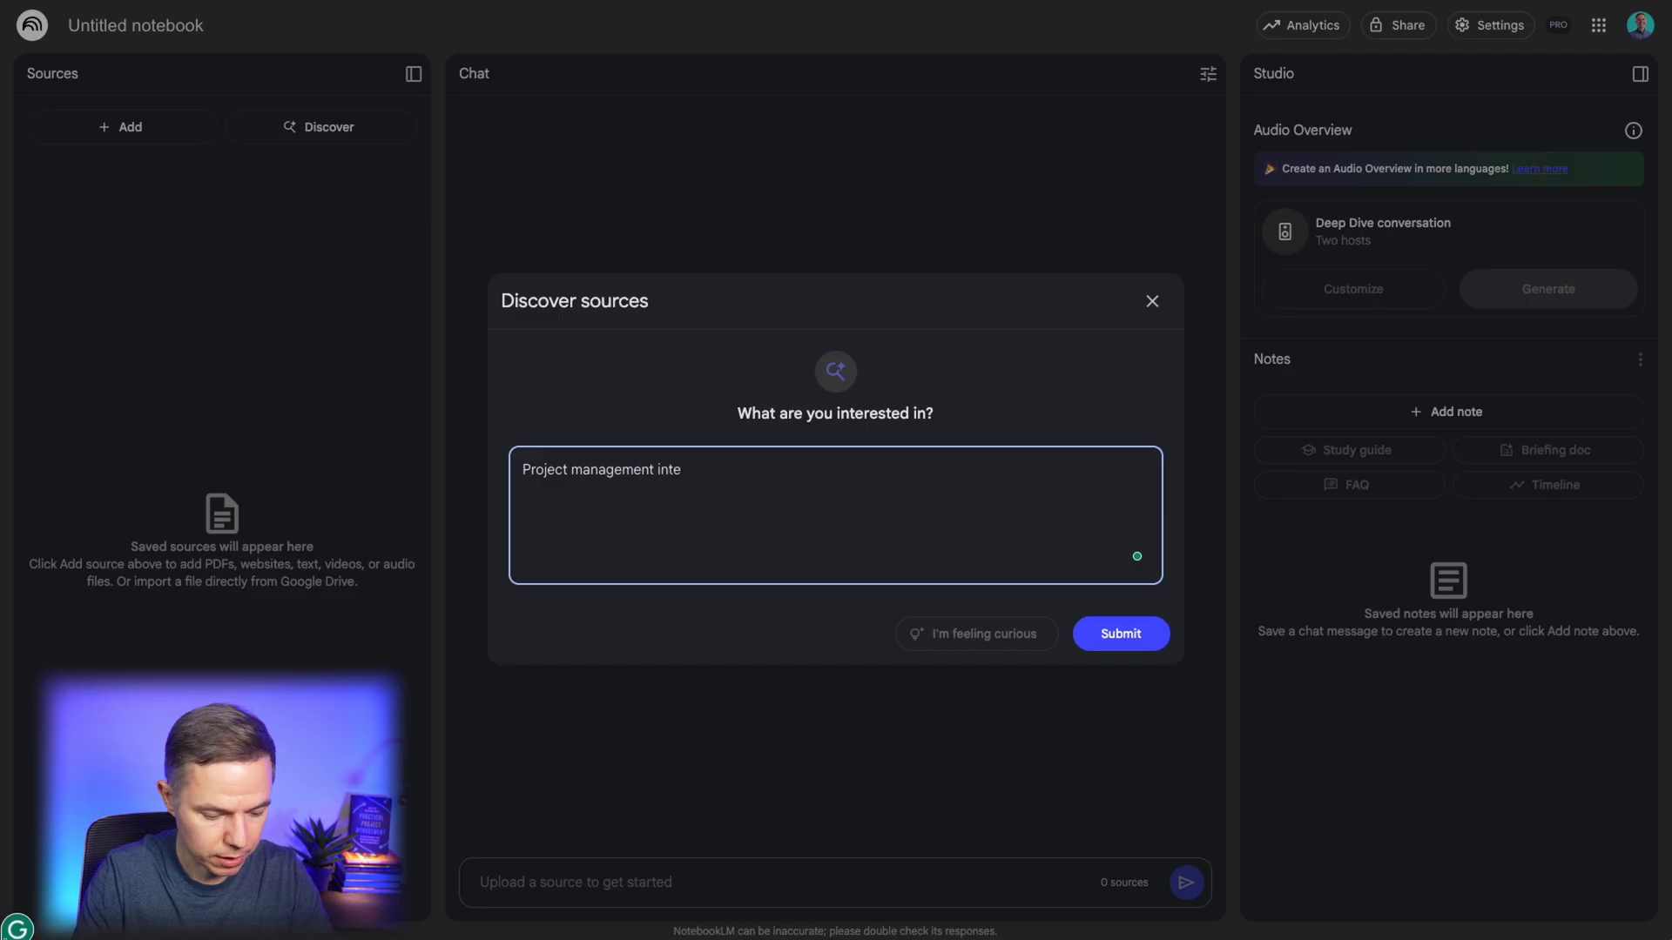
text(rview questions and answers.)
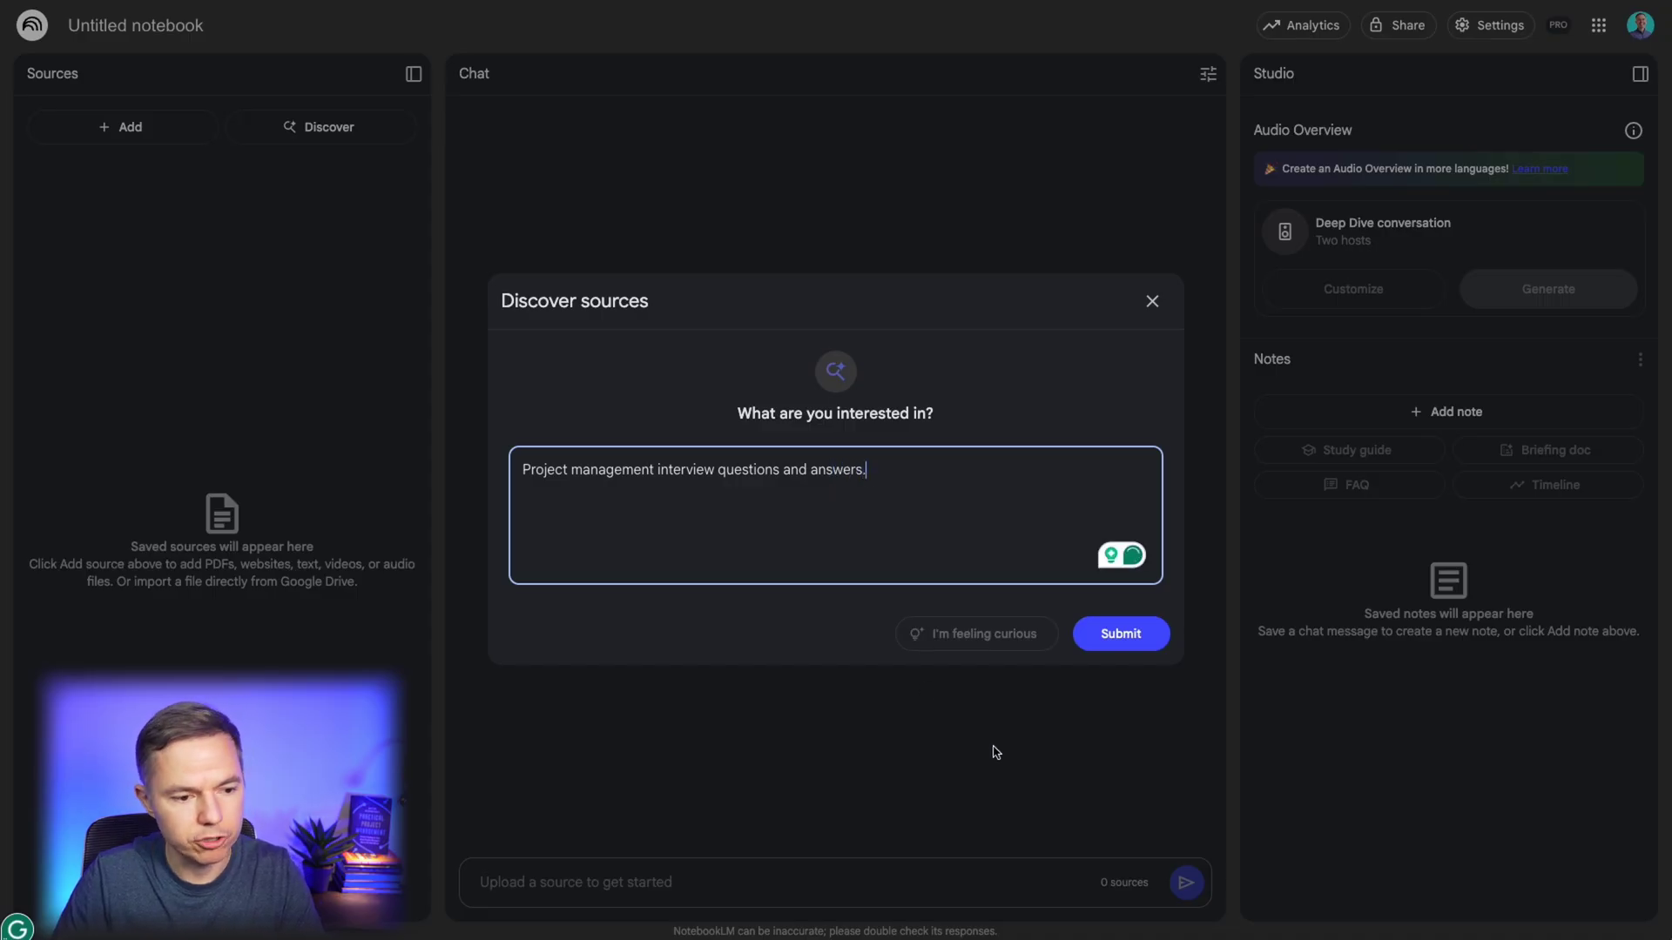
click(1121, 634)
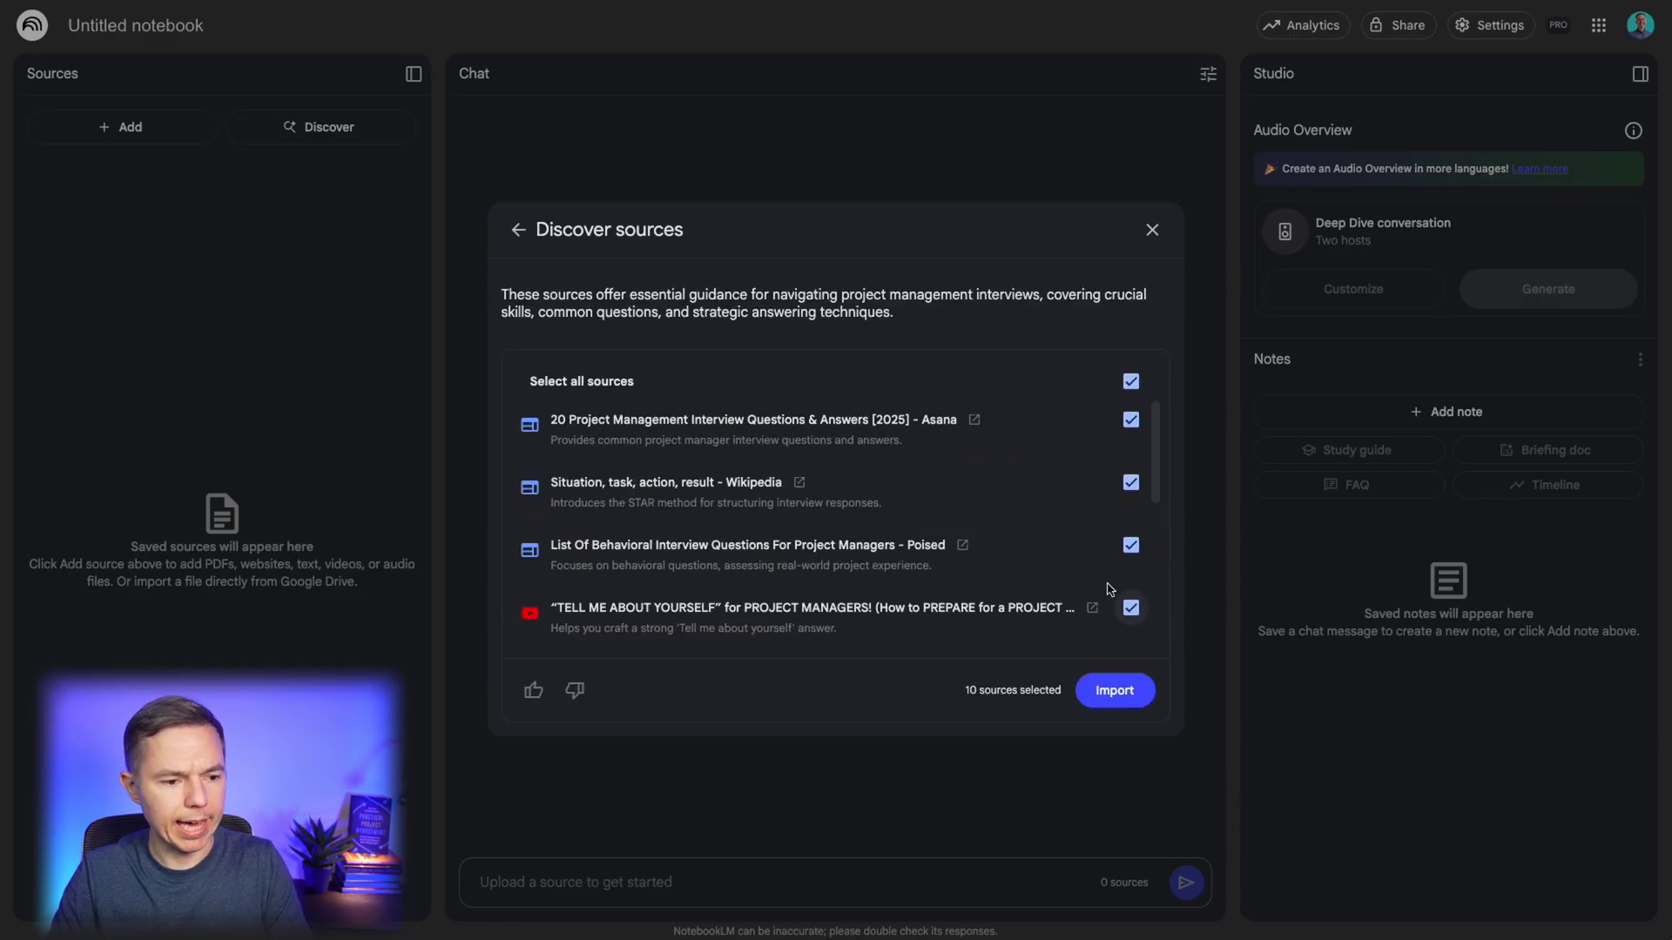
Step: Import all ten discovered sources into the notebook
scroll(971, 550, down, 1)
scroll(981, 557, down, 5)
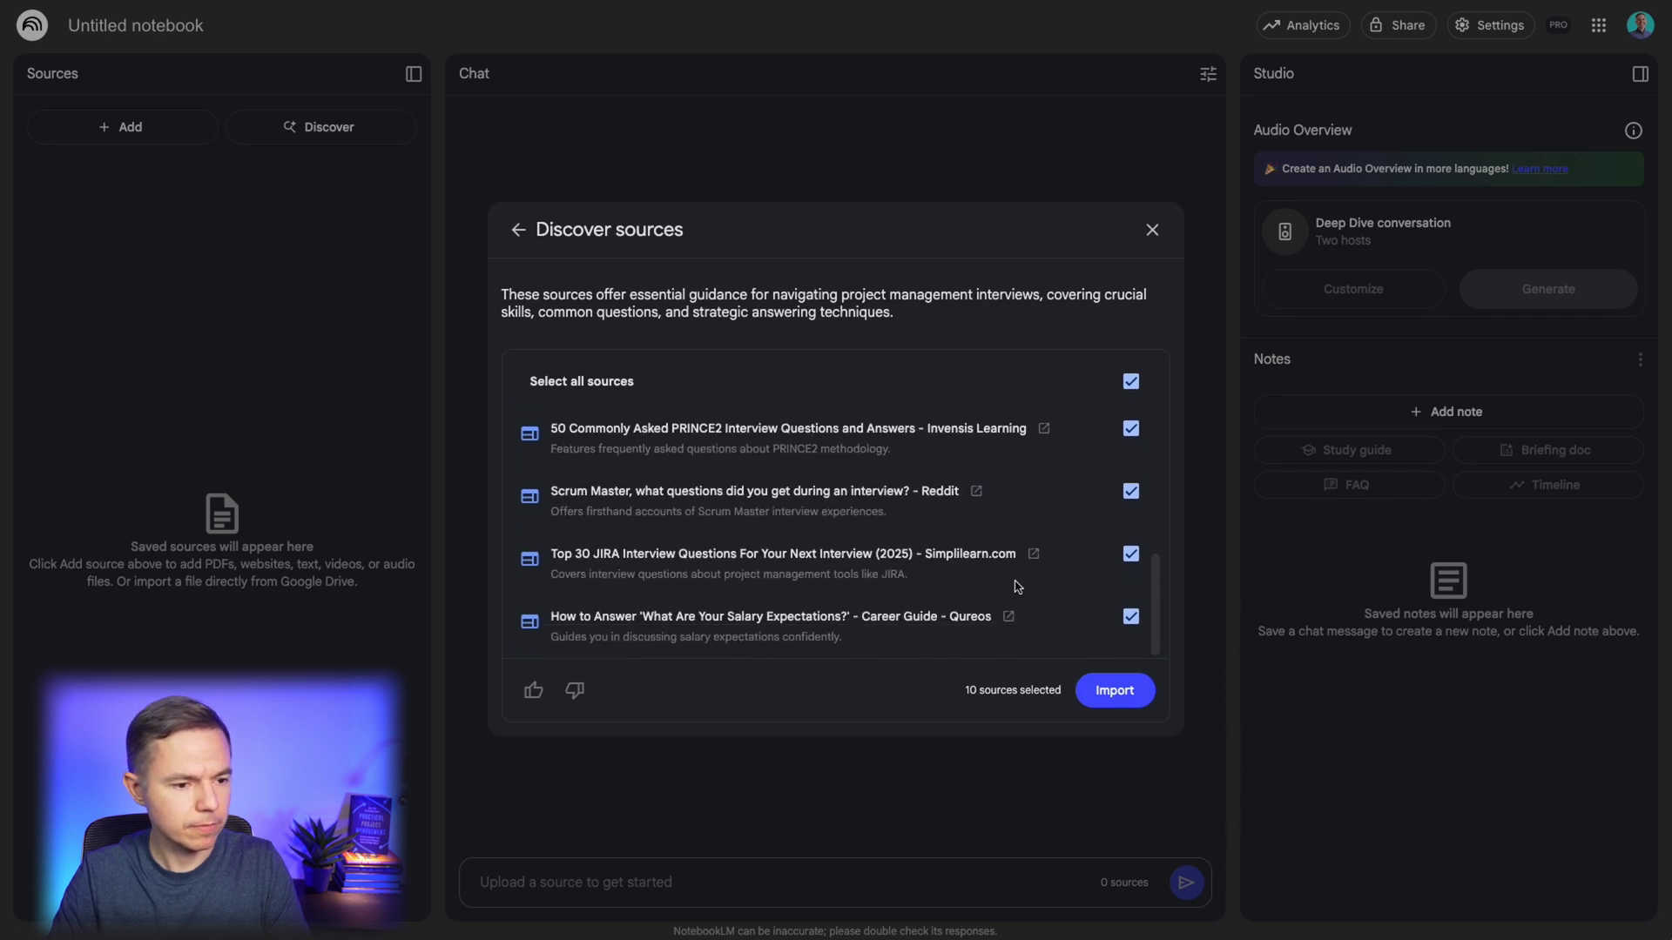
click(1120, 693)
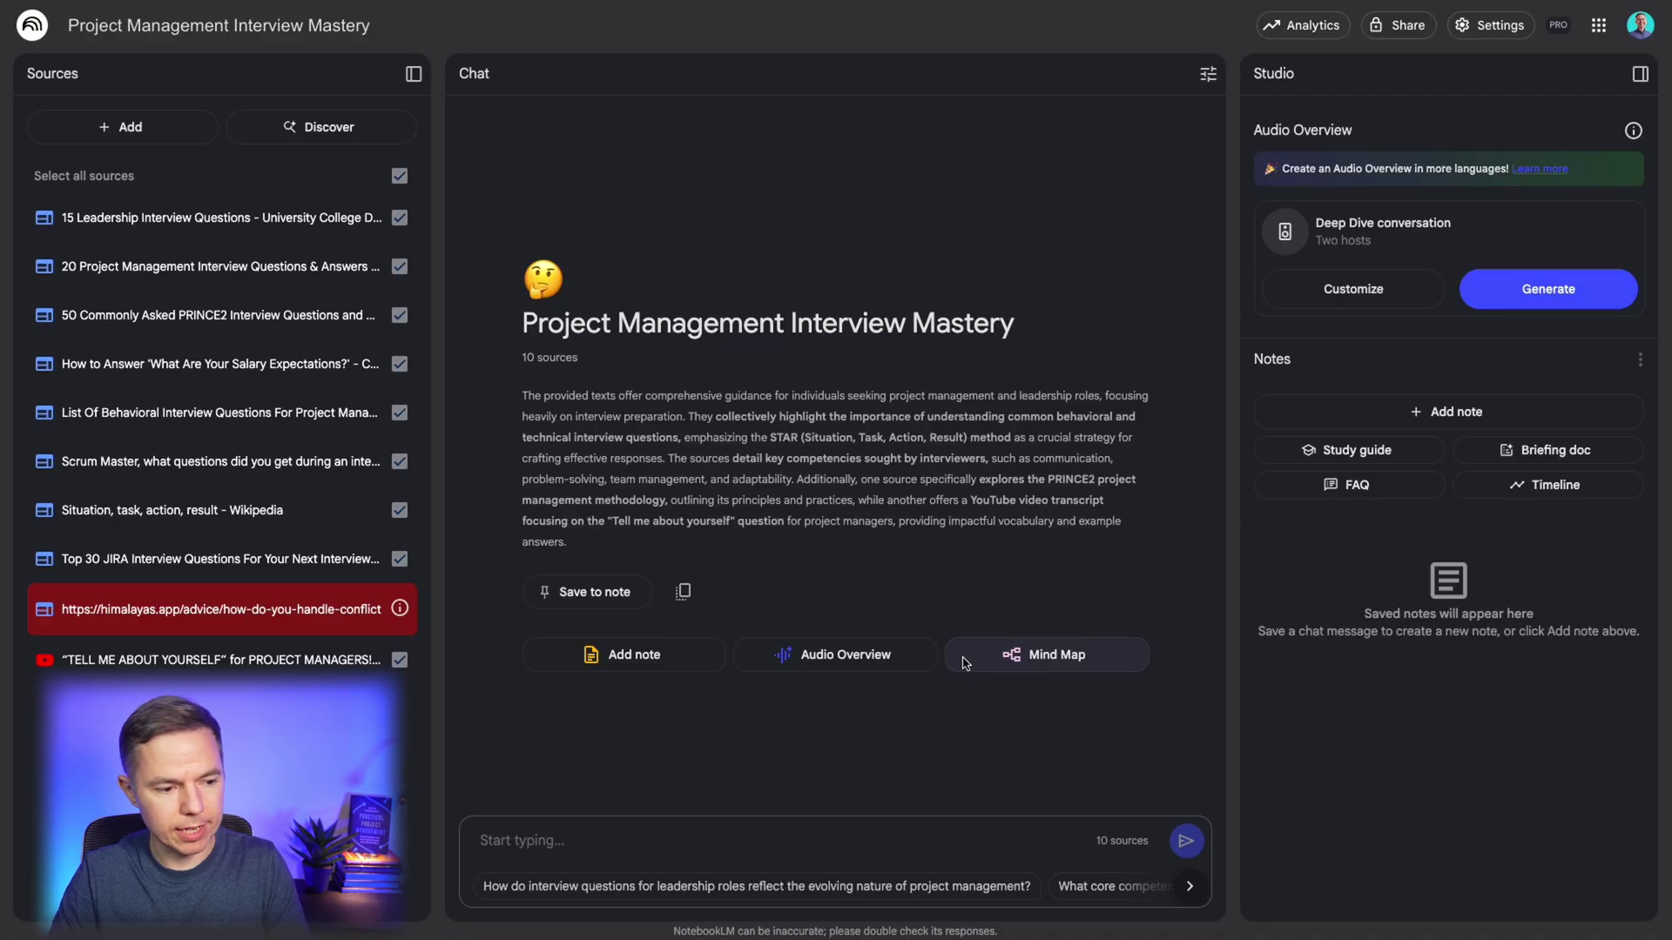
Step: Generate the Deep Dive conversation audio overview, a 28:12 English episode
click(540, 843)
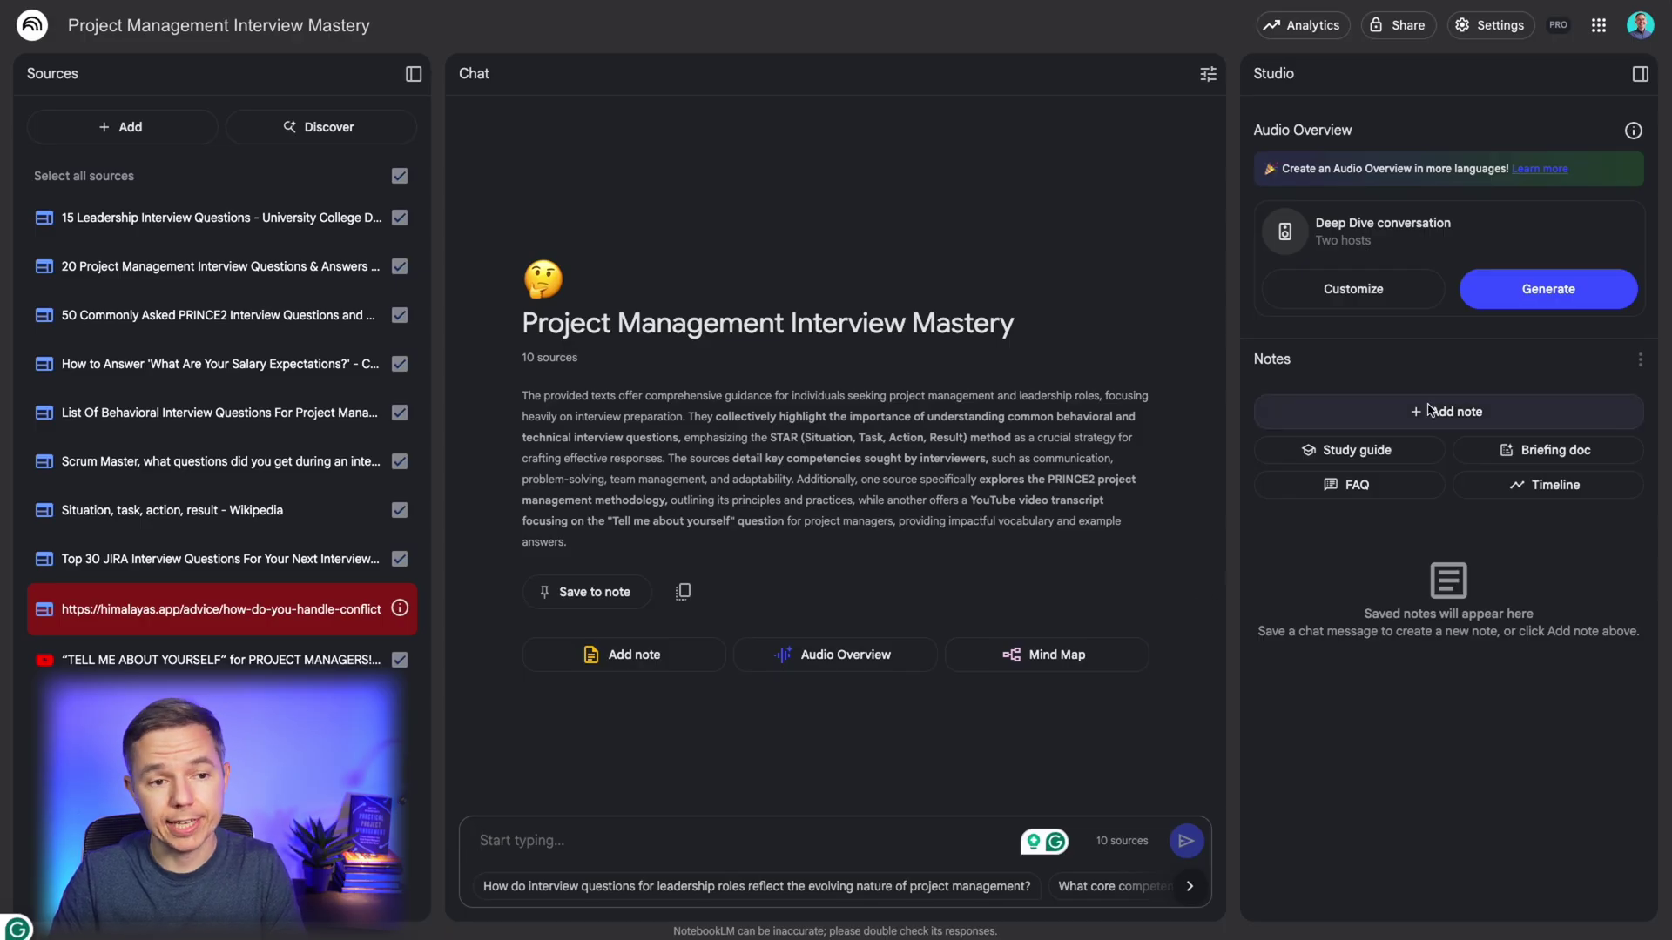
click(1519, 298)
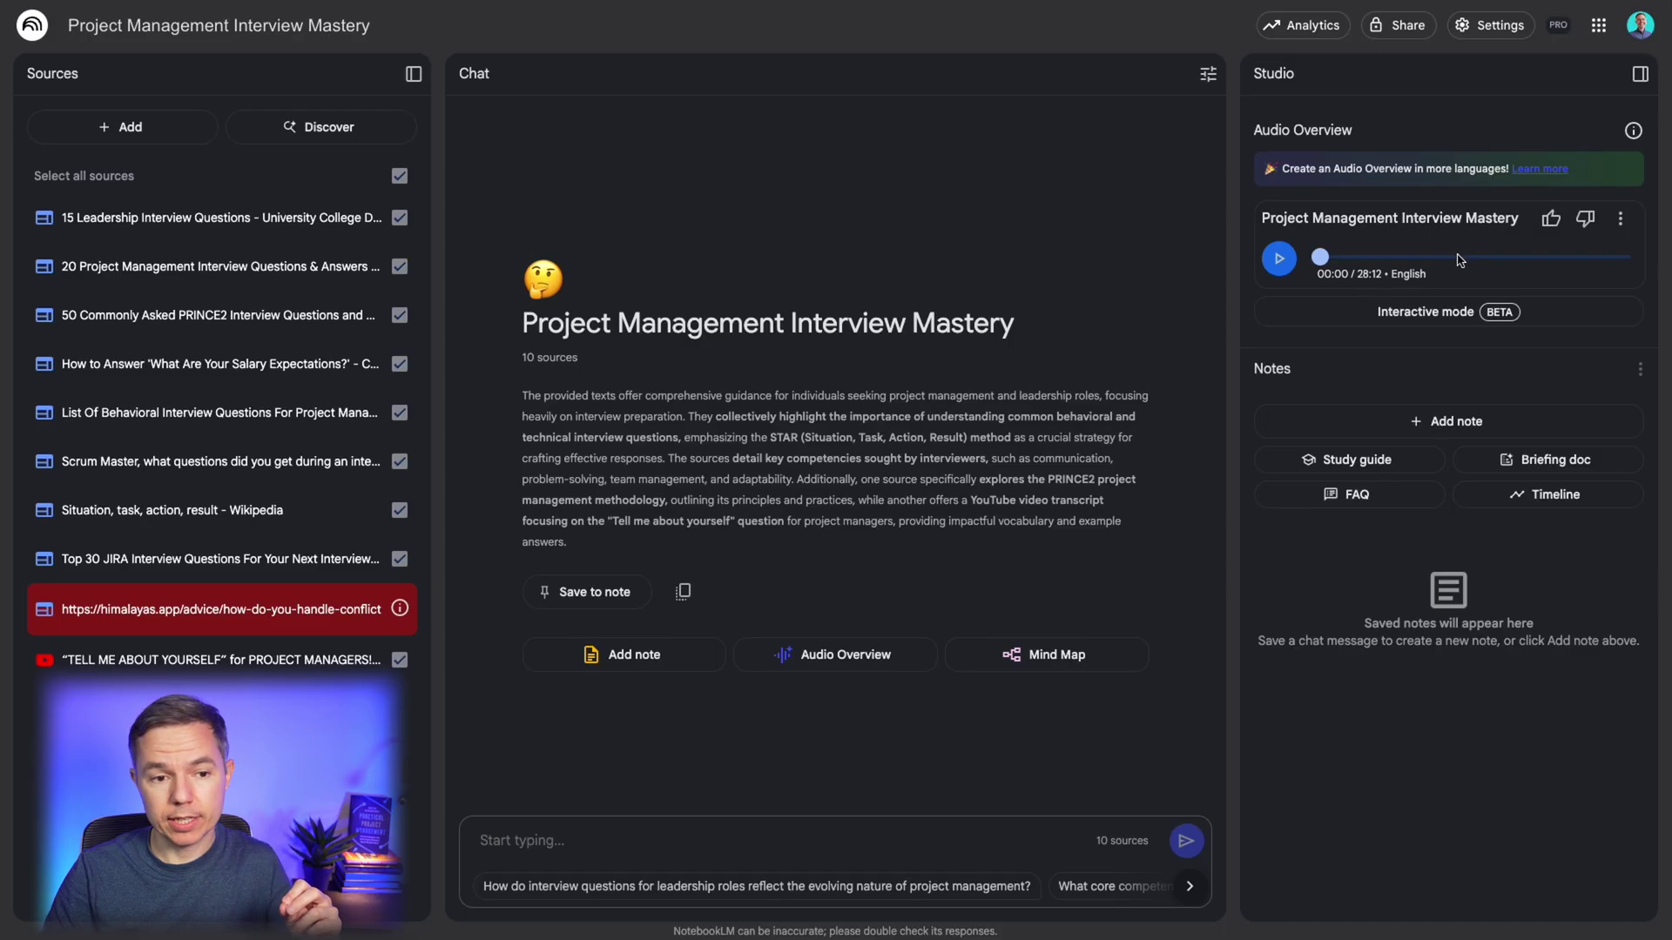
Step: Play the audio overview in Interactive mode and join the hosts' conversation
click(1423, 318)
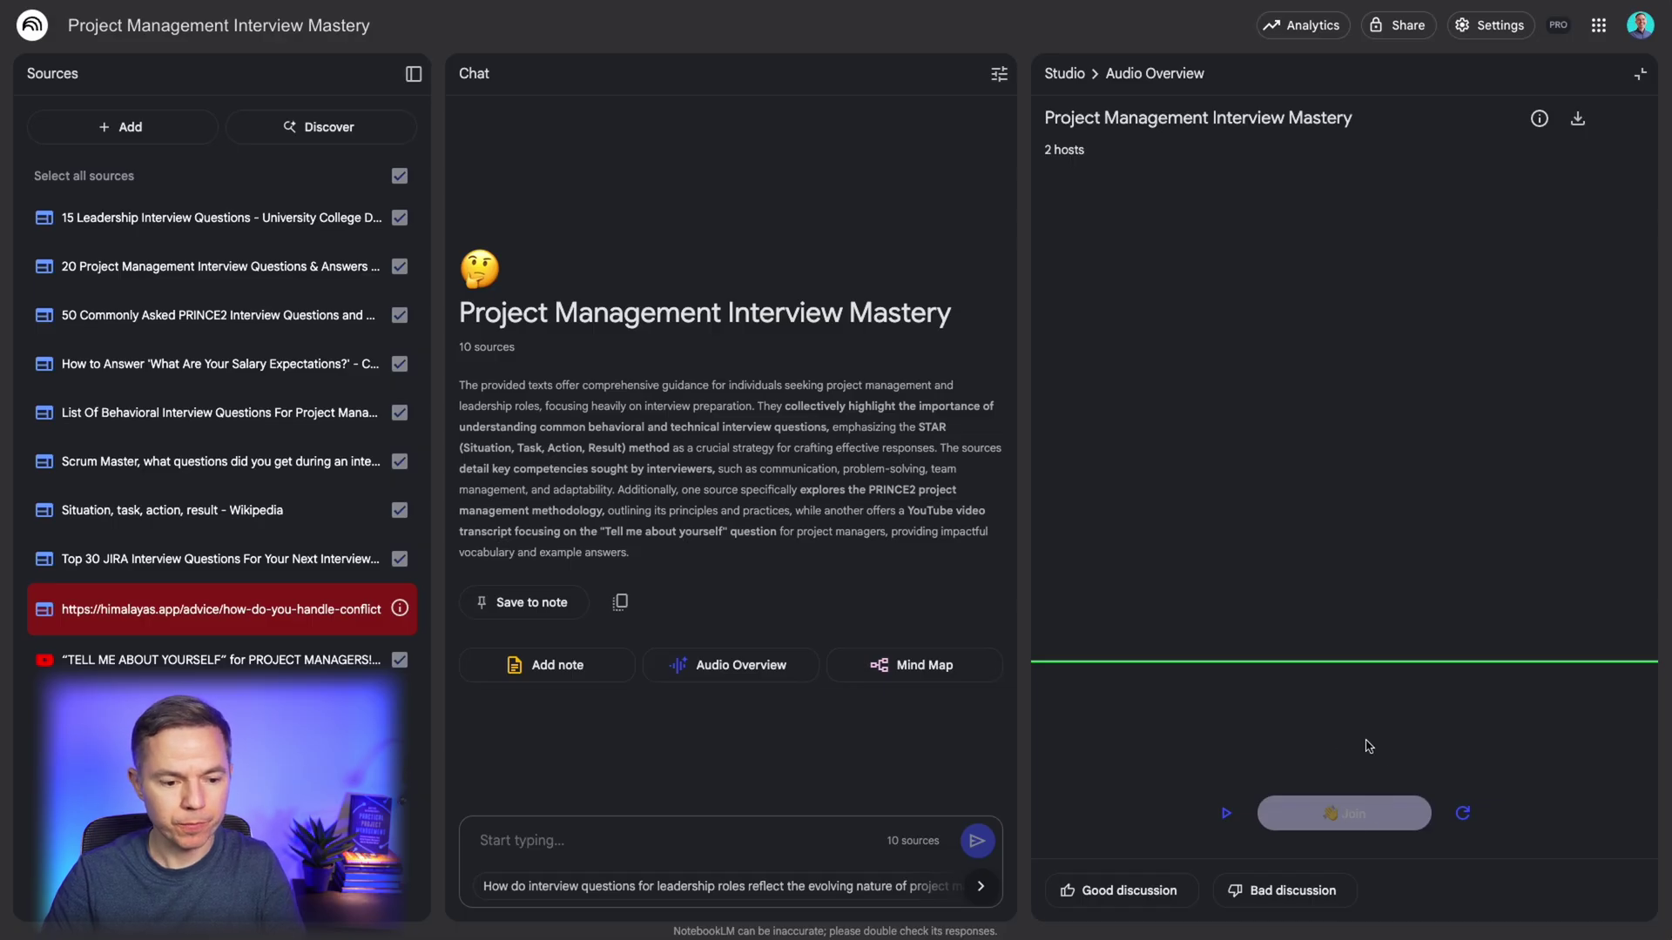
click(1227, 816)
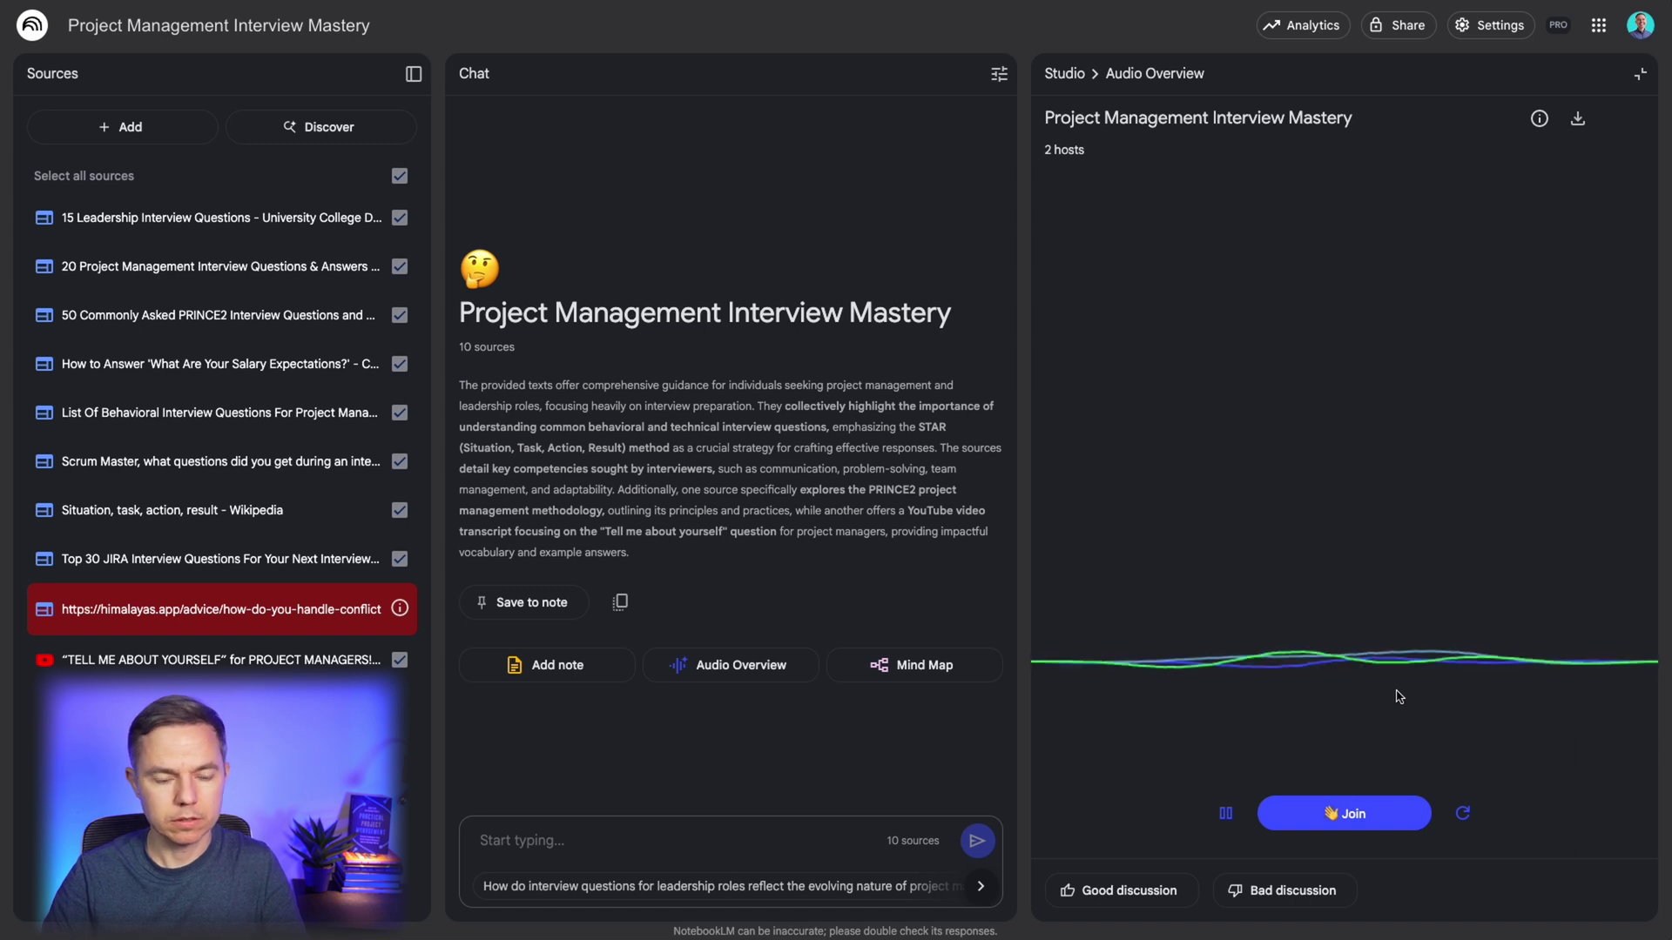
click(1367, 816)
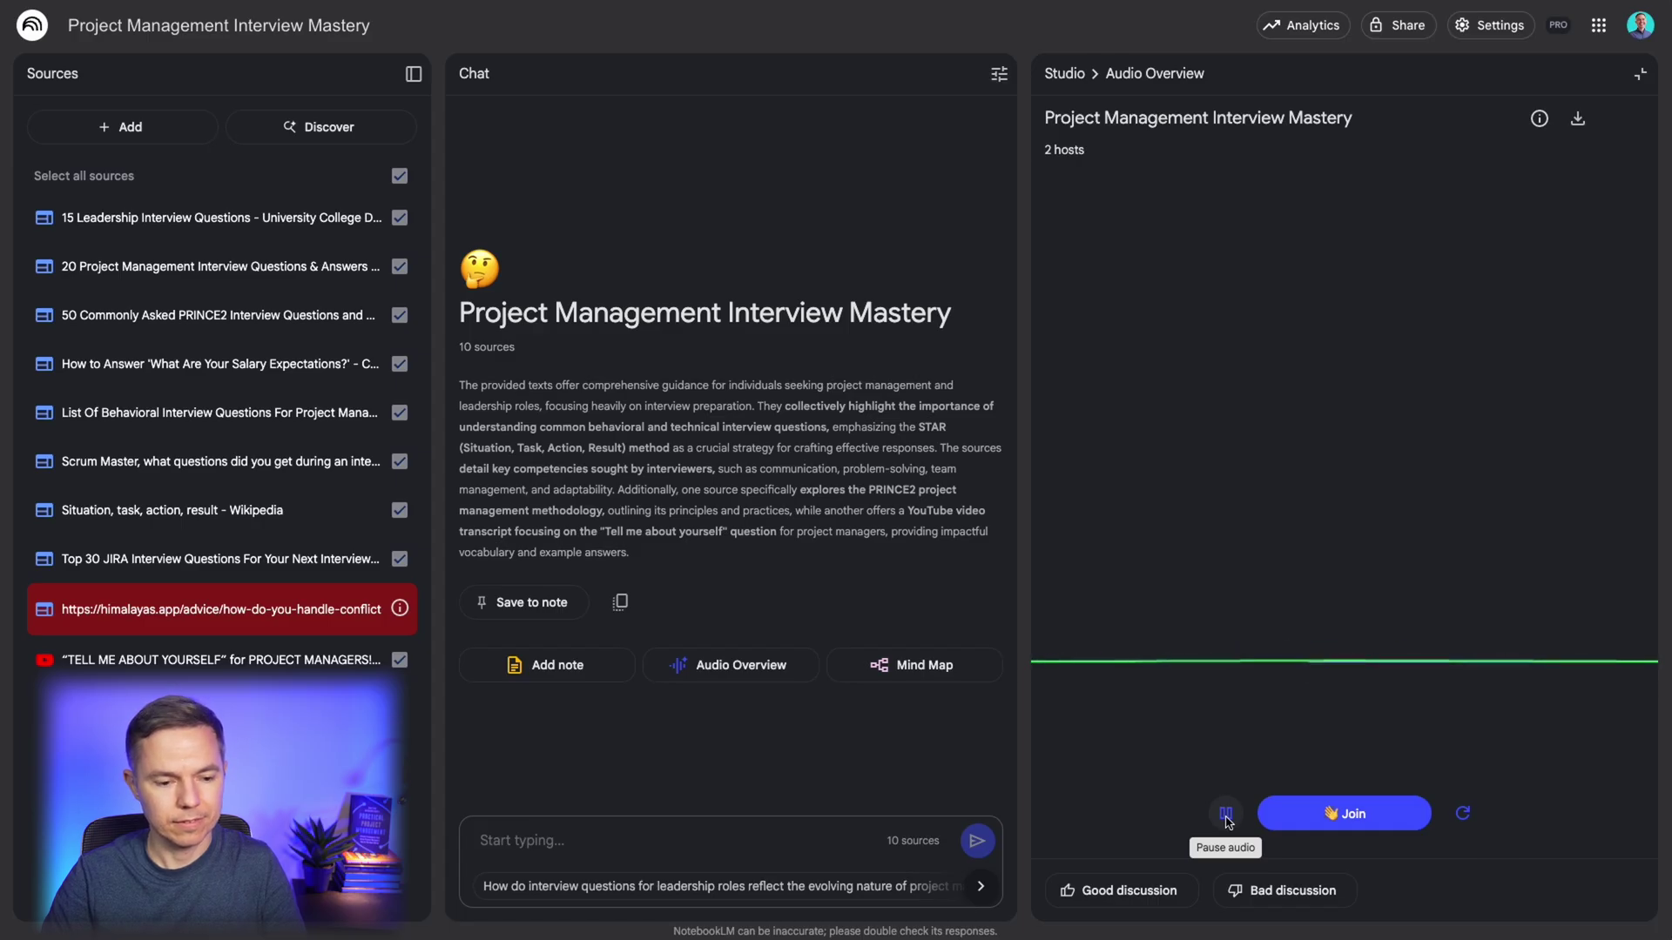
click(1226, 815)
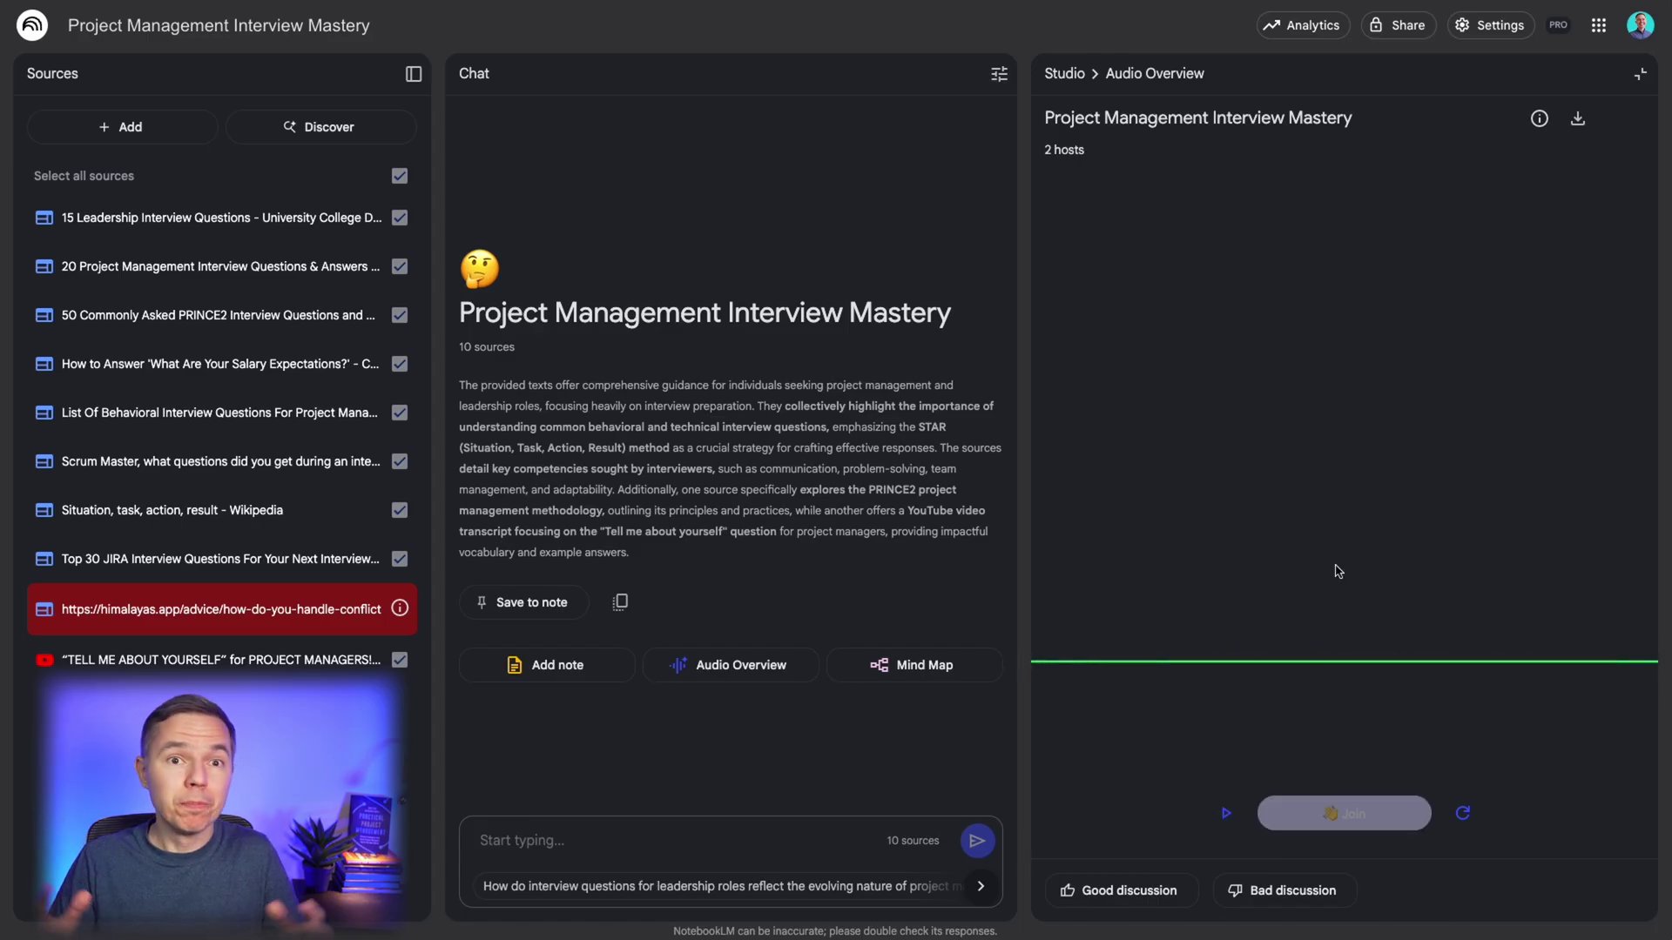